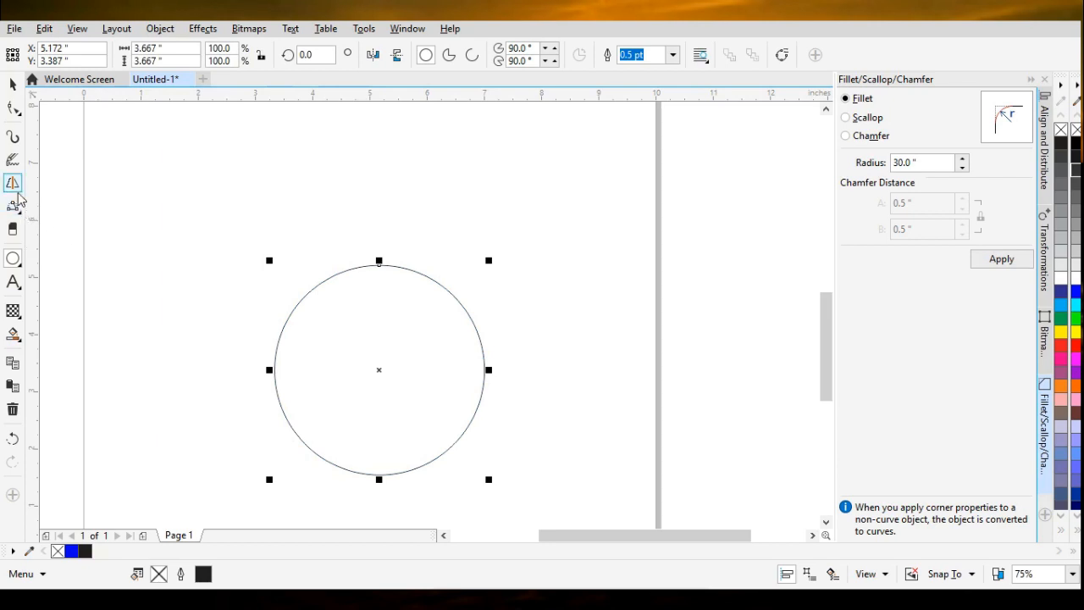
Draw a straight horizontal freehand line about 7.7 inches long above the circle
{"action": "left_click", "coordinate": [19, 214]}
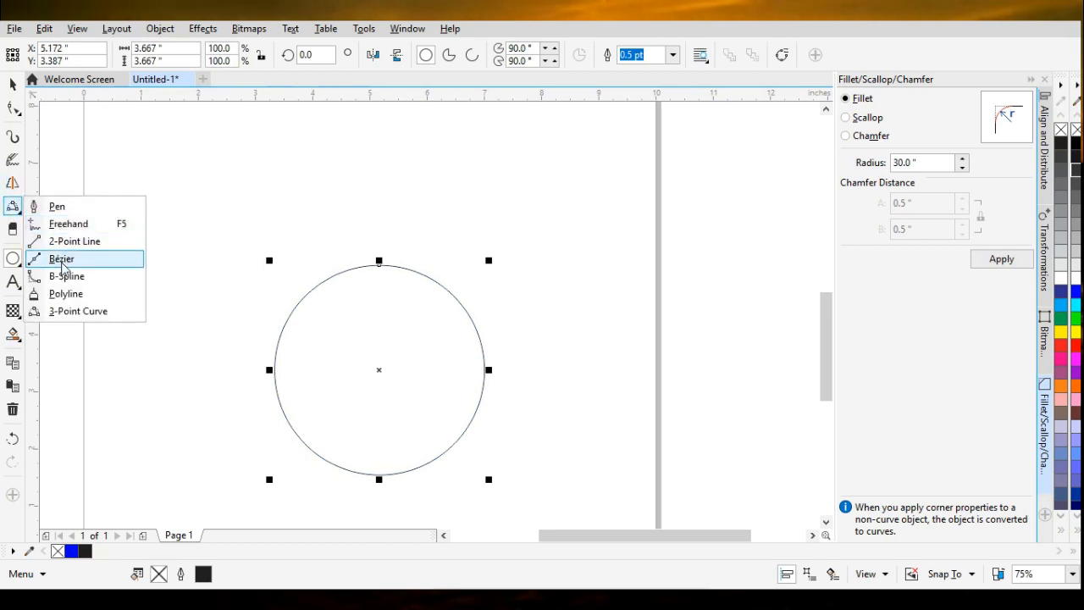
{"action": "left_click", "coordinate": [68, 223]}
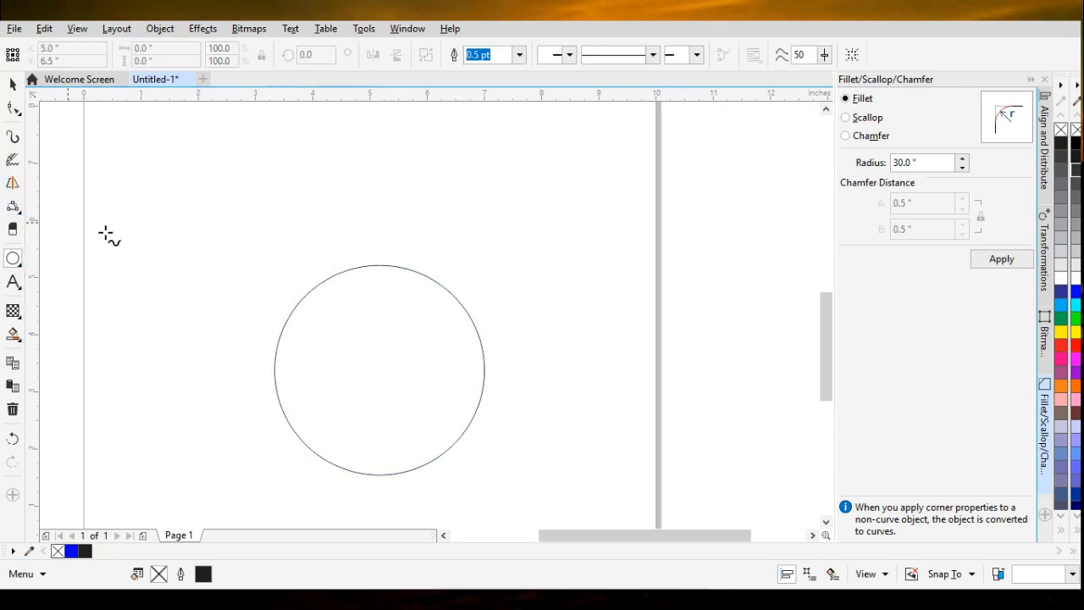
{"action": "left_click", "coordinate": [147, 228]}
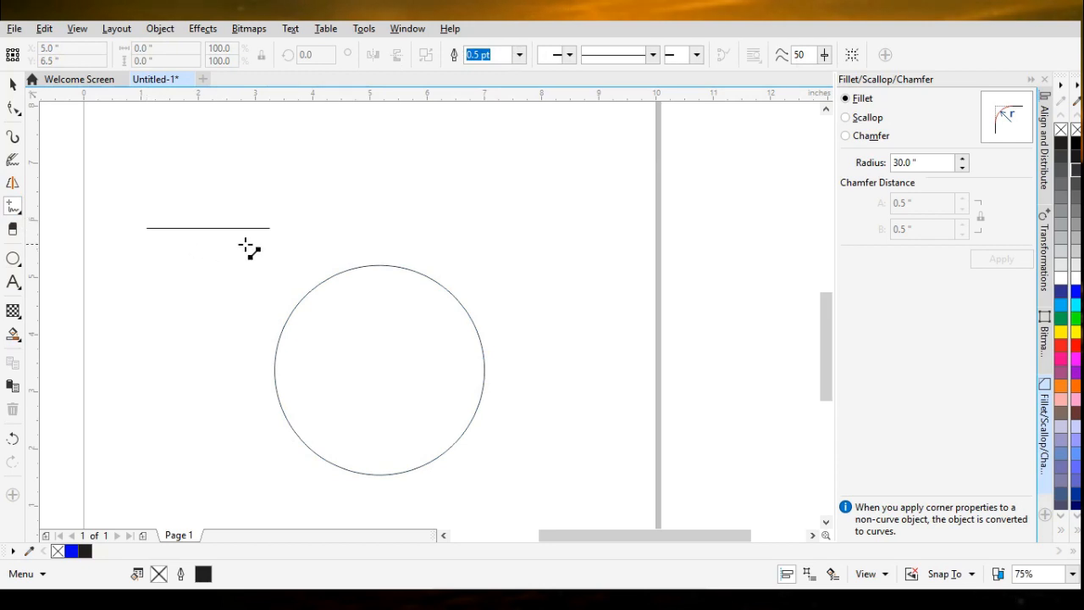
{"action": "left_click", "coordinate": [592, 255]}
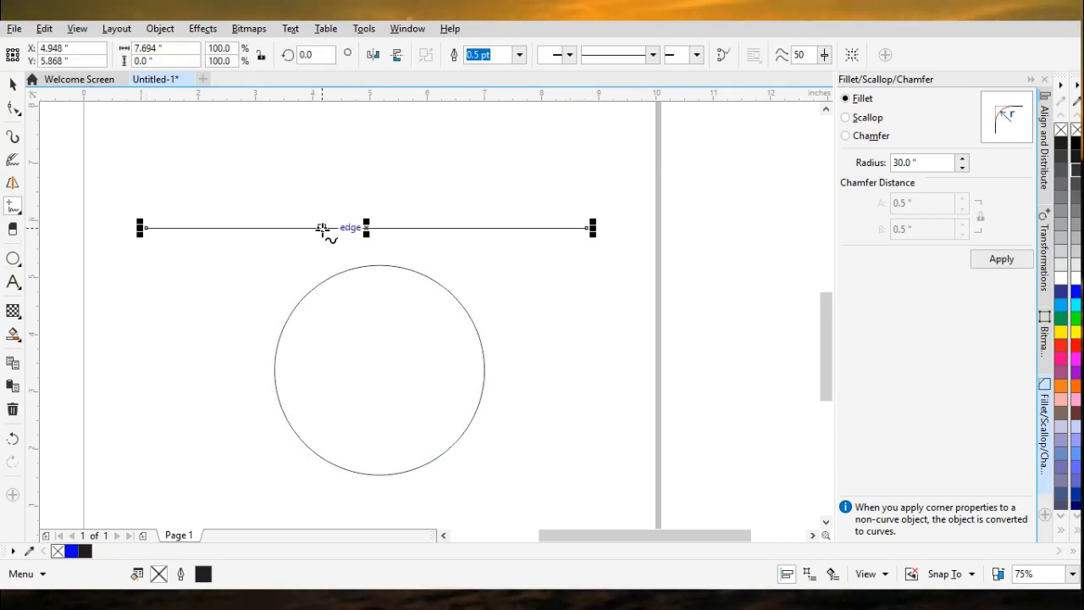
Align the horizontal line with the circle's top edge and centre it horizontally on the circle
{"action": "left_click", "coordinate": [11, 86]}
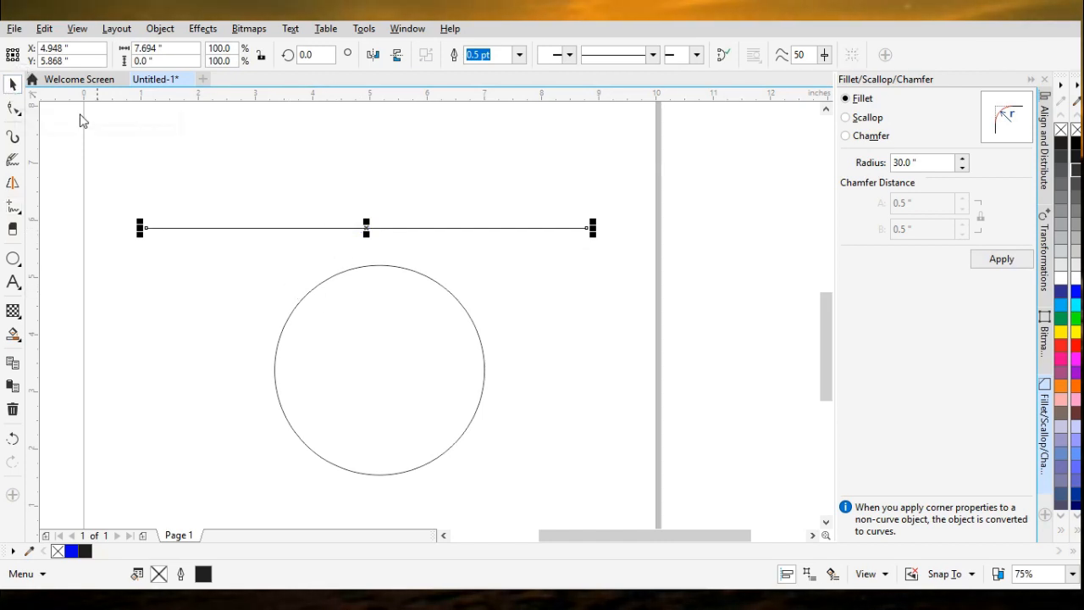
{"action": "left_click", "coordinate": [312, 289], "text": "shift"}
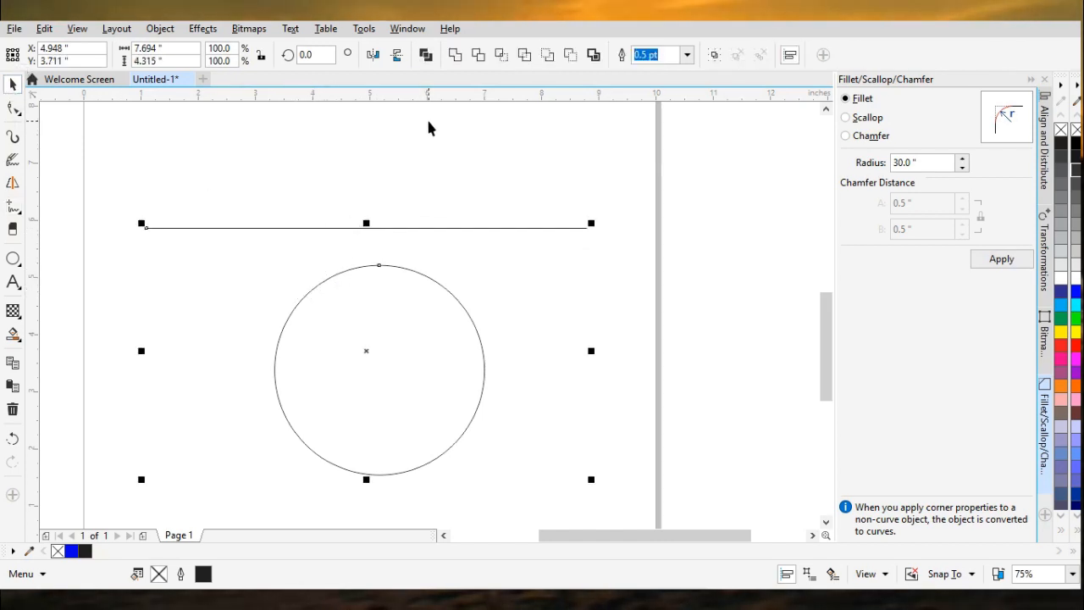
{"action": "key", "text": "t"}
{"action": "key", "text": "c"}
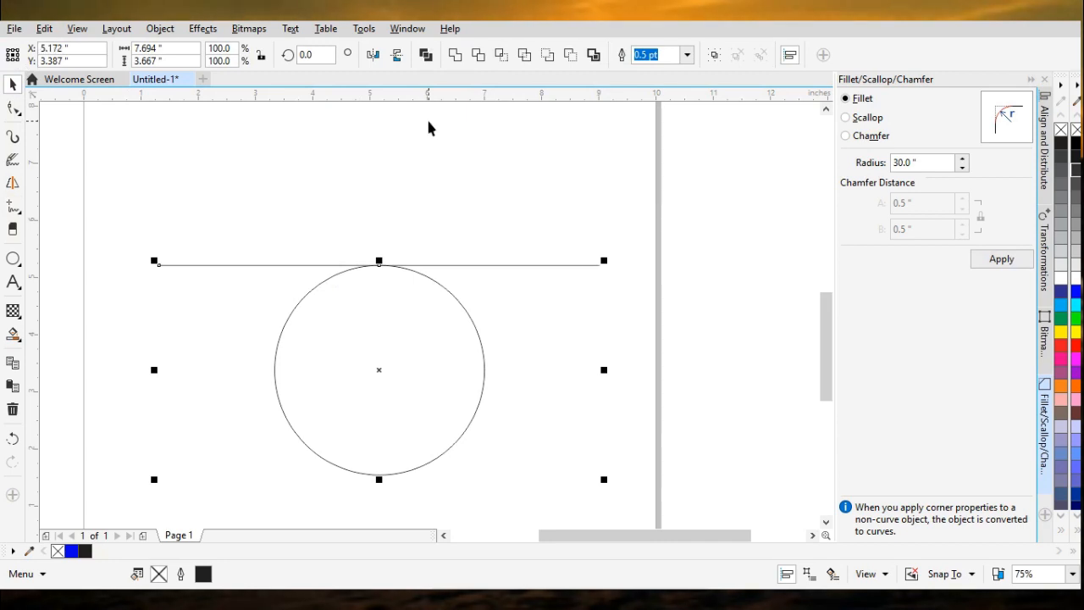
Move the line's rotation centre to the circle's centre and rotate the line to 60 degrees
{"action": "left_click", "coordinate": [106, 190]}
{"action": "left_click", "coordinate": [181, 265]}
{"action": "left_click", "coordinate": [181, 265]}
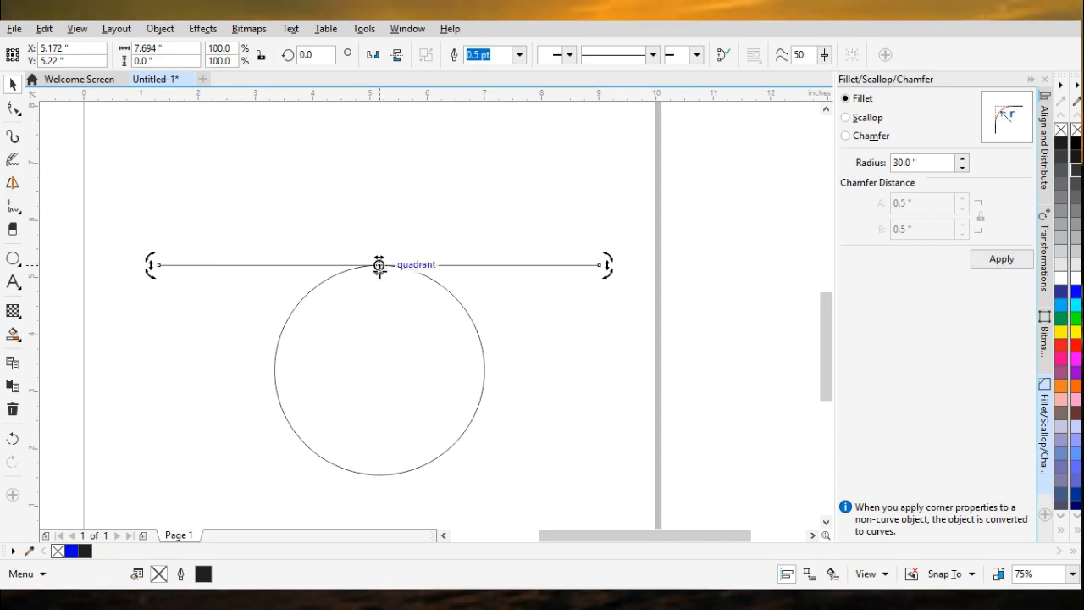
{"action": "left_click_drag", "start_coordinate": [380, 265], "coordinate": [380, 368]}
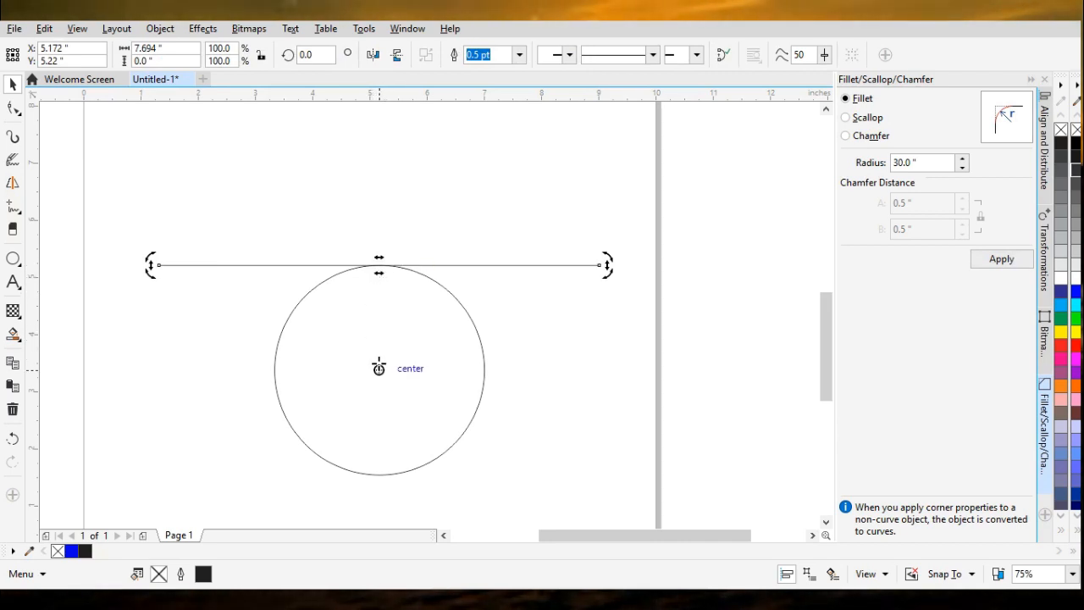
{"action": "double_click", "coordinate": [316, 55]}
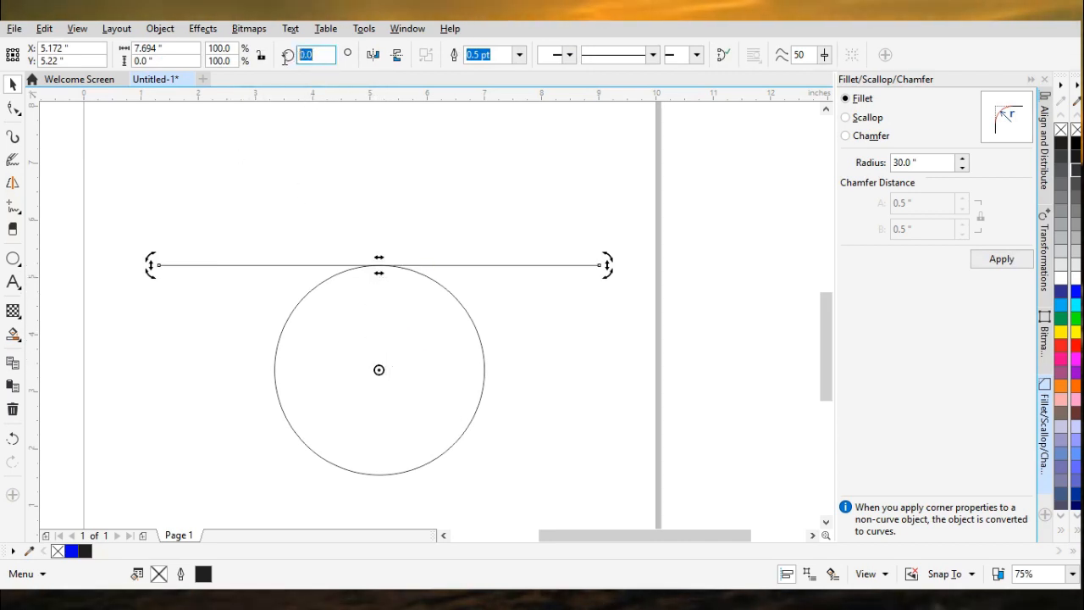
{"action": "type", "text": "60"}
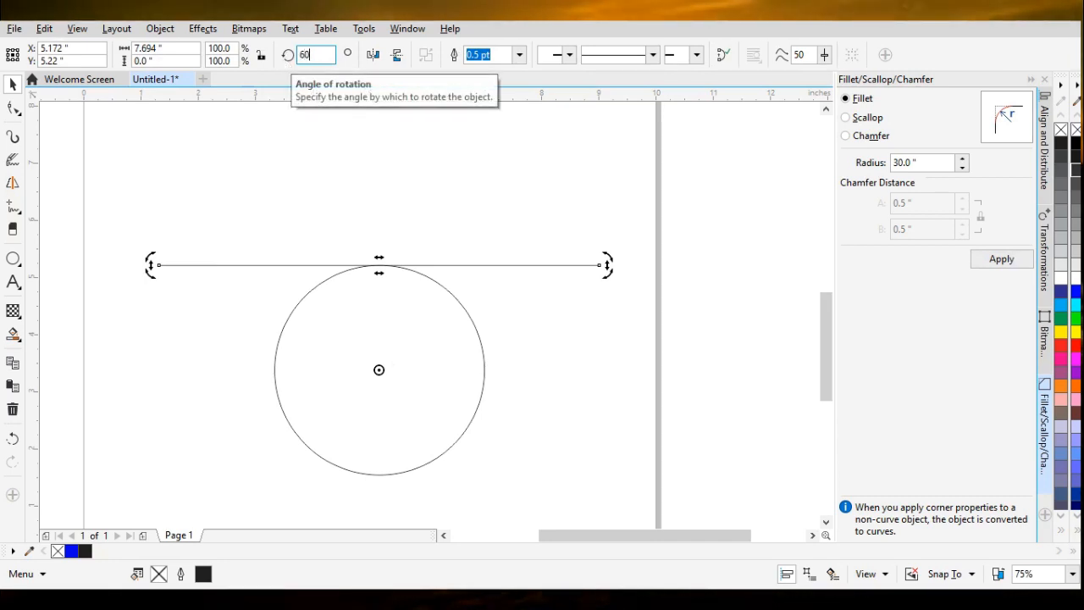
{"action": "key", "text": "Return"}
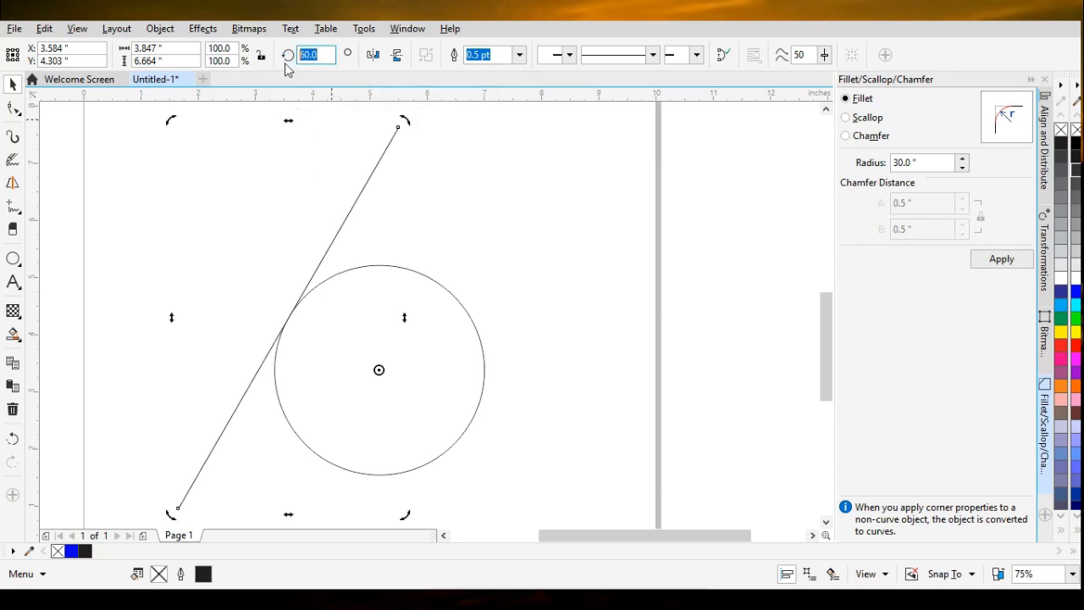
Create a copy of the slanted line rotated to 300 degrees about the circle's centre
{"action": "type", "text": "3"}
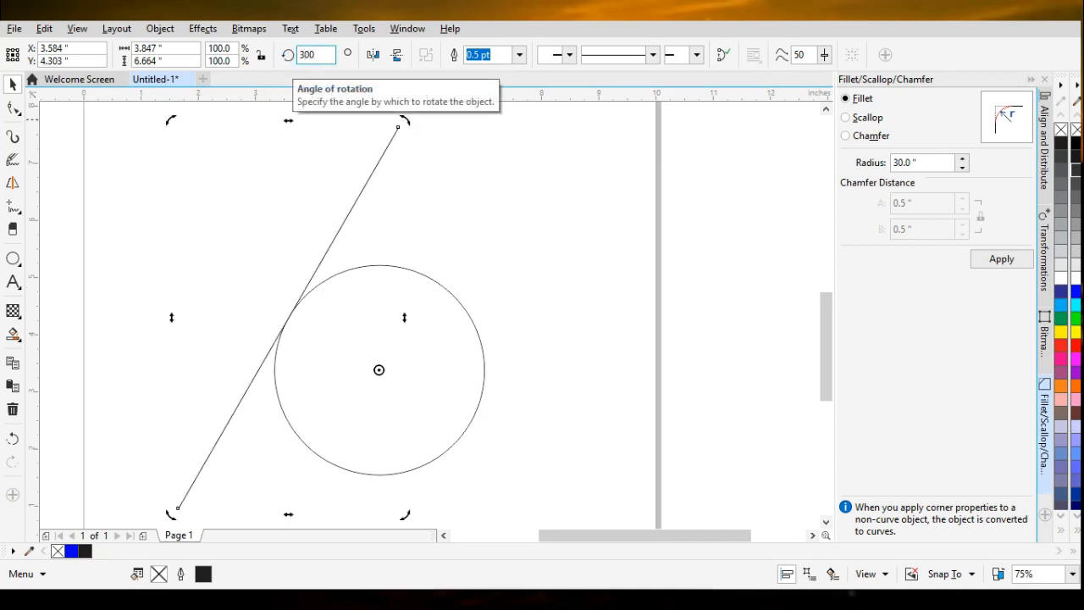
{"action": "type", "text": "00"}
{"action": "key", "text": "Return"}
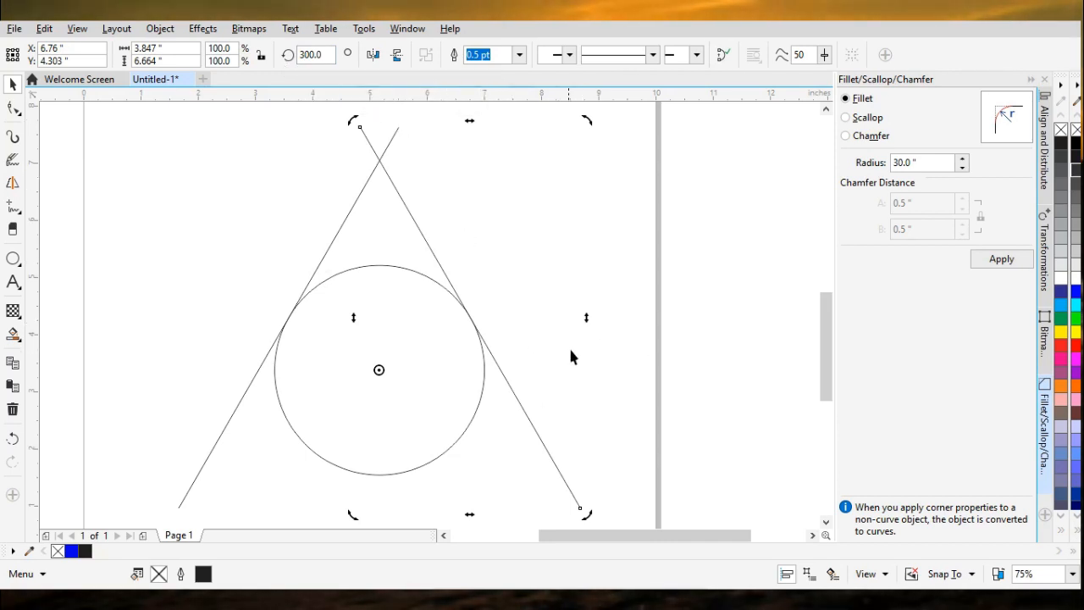
Smart-fill the area enclosed by the two slanted lines and the circle's upper arc with blue
{"action": "left_click", "coordinate": [21, 341]}
{"action": "left_click", "coordinate": [64, 368]}
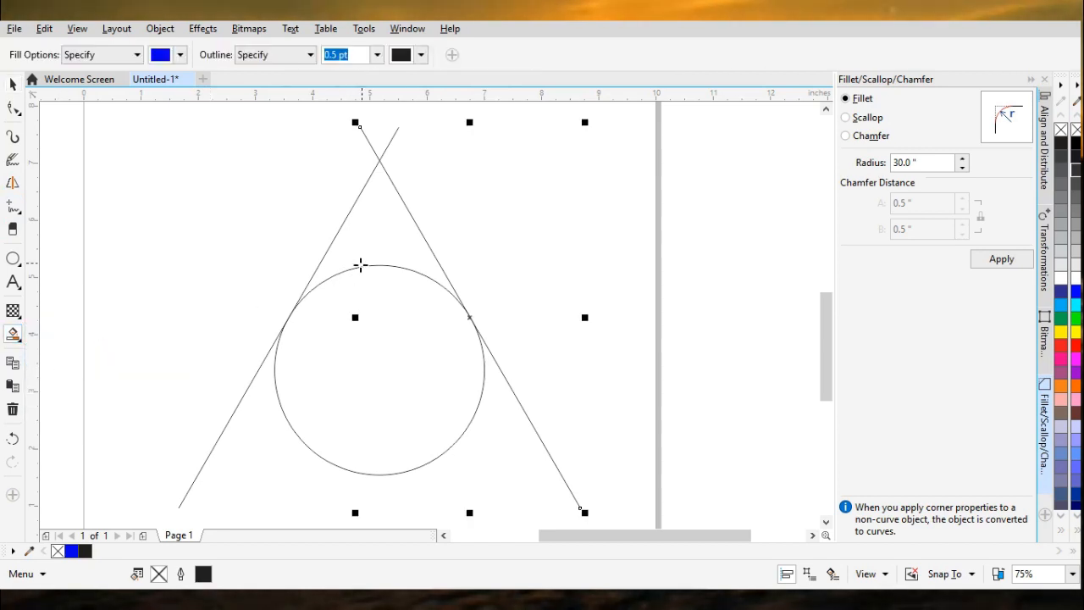
{"action": "left_click", "coordinate": [379, 234]}
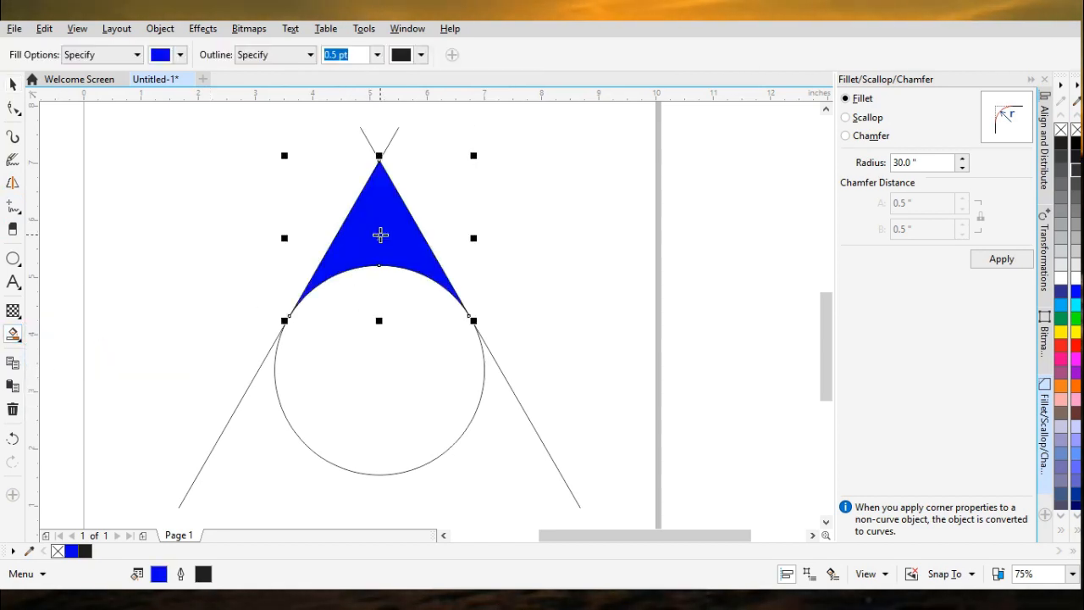
Delete both slanted construction lines
{"action": "left_click", "coordinate": [13, 84]}
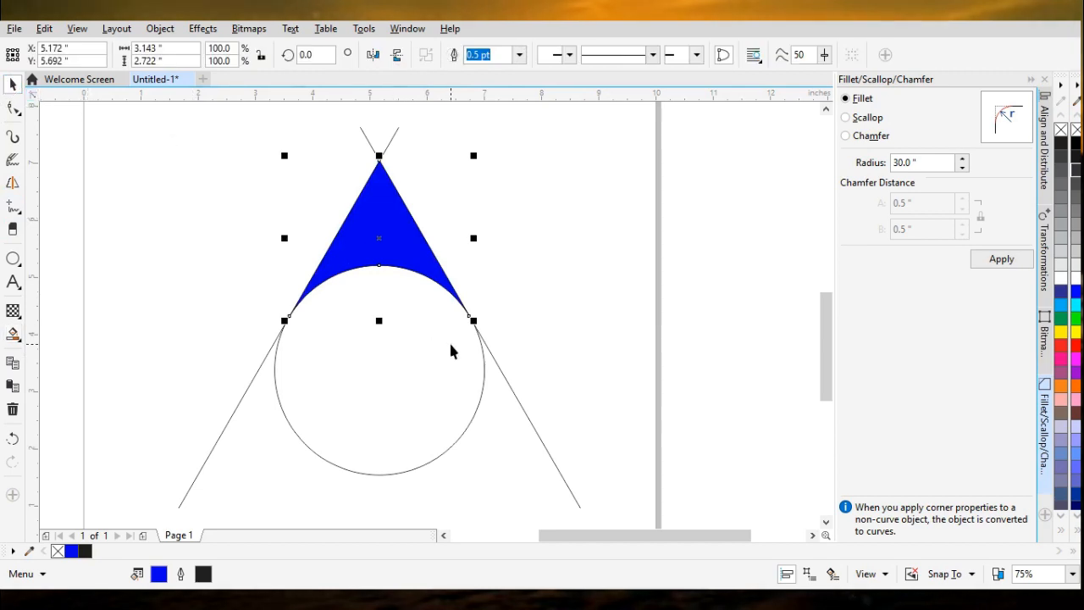
{"action": "left_click", "coordinate": [500, 369]}
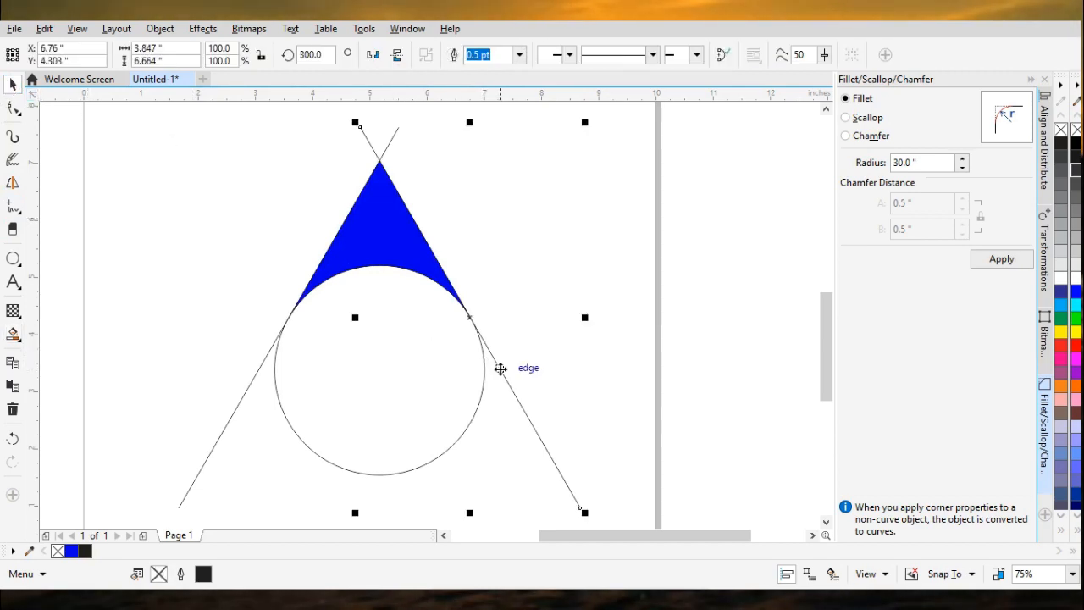
{"action": "key", "text": "Delete"}
{"action": "left_click", "coordinate": [235, 408]}
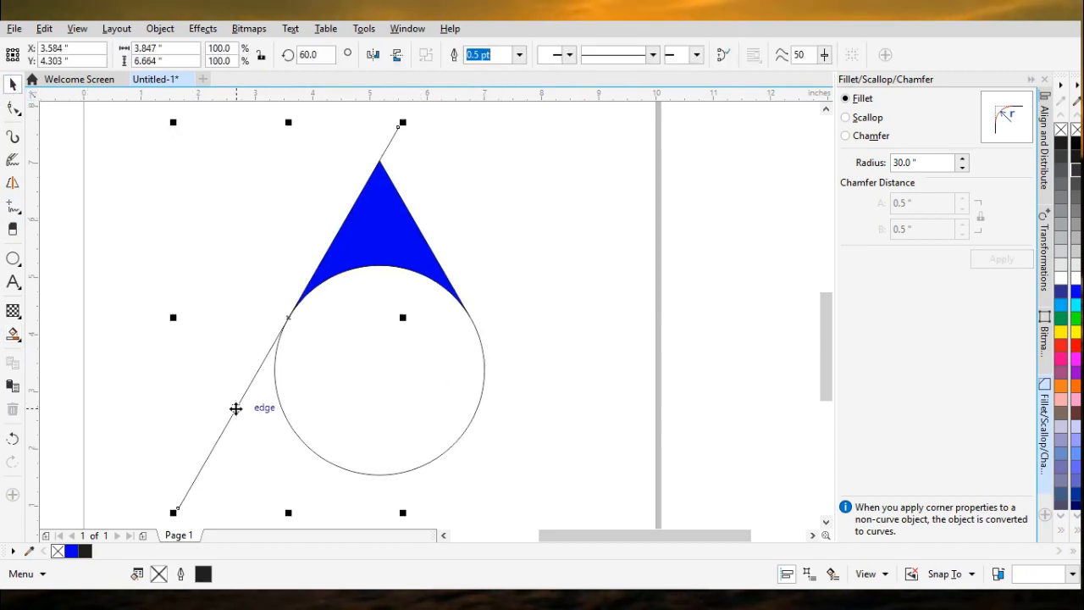
{"action": "key", "text": "Delete"}
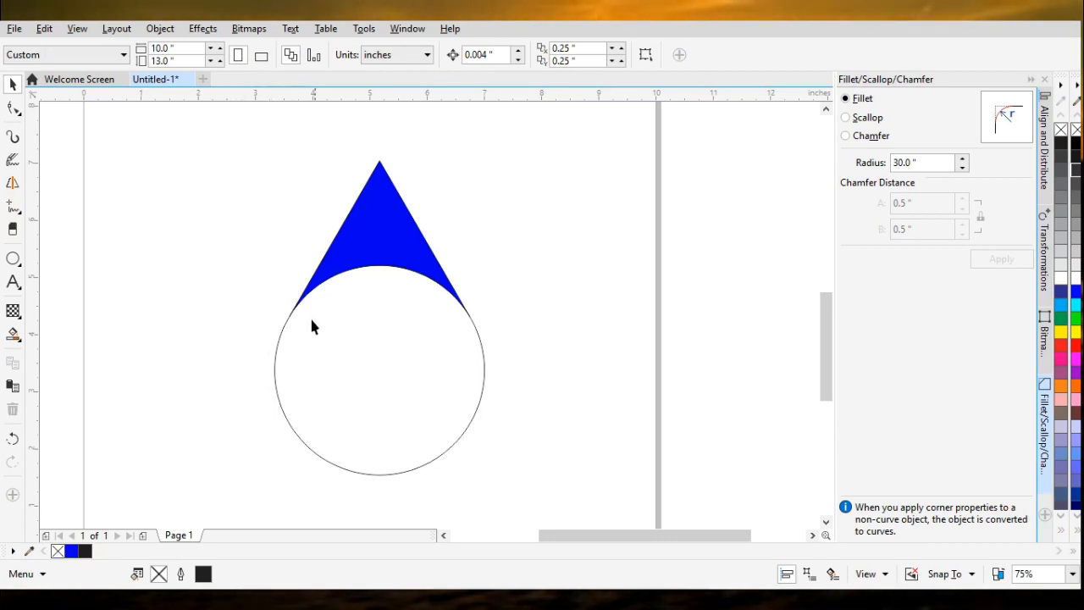
Draw a vertical freehand line about 3.9 inches long from above the blue shape's tip down into the circle
{"action": "left_click", "coordinate": [381, 238]}
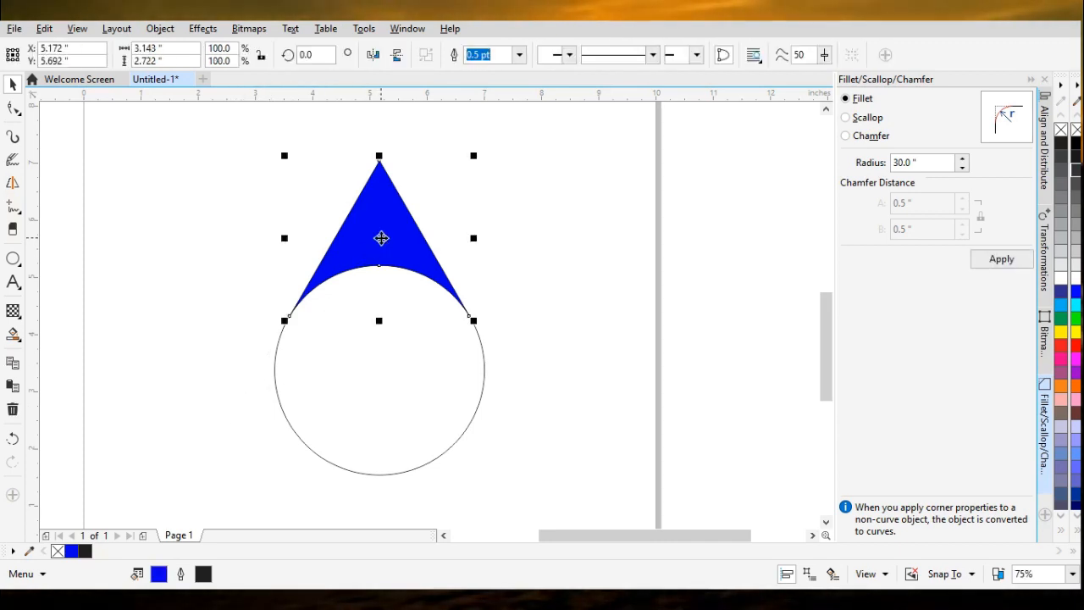
{"action": "left_click", "coordinate": [13, 206]}
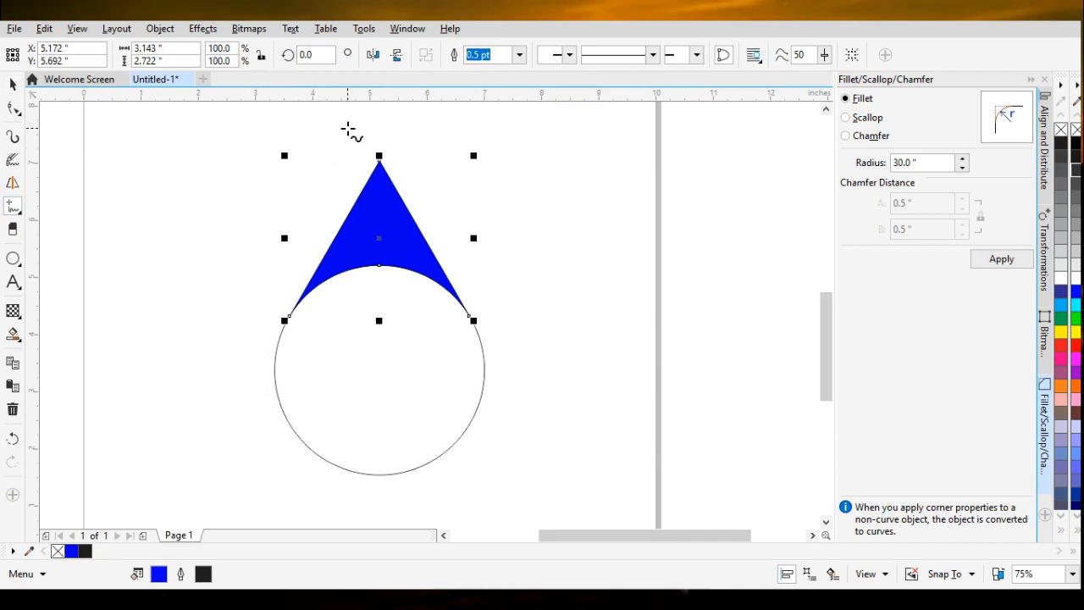
{"action": "left_click_drag", "start_coordinate": [350, 127], "coordinate": [362, 350]}
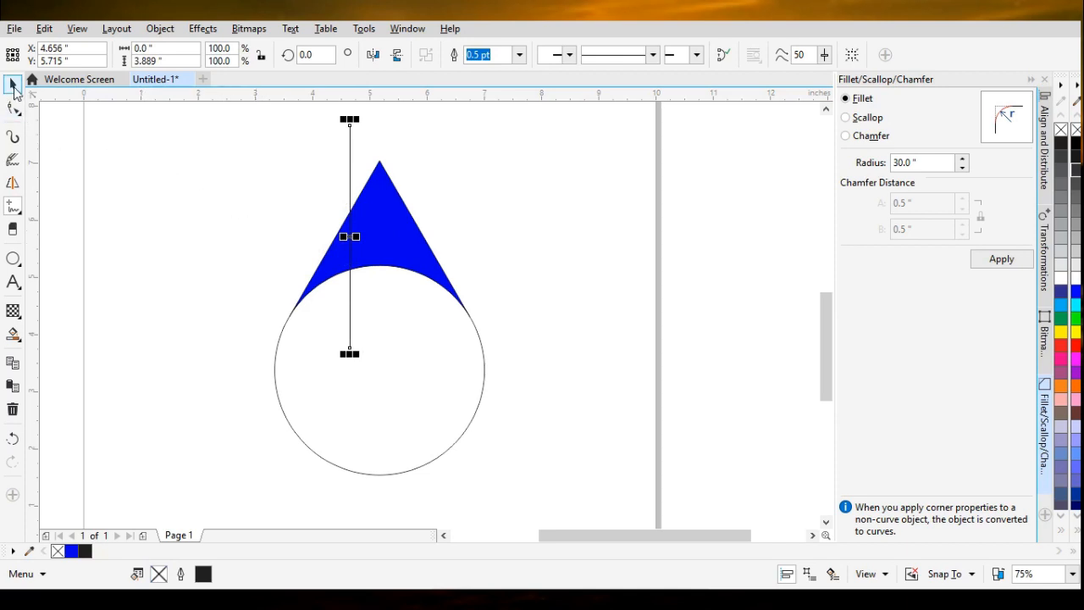
Centre the vertical line horizontally on the blue shape
{"action": "left_click", "coordinate": [12, 84]}
{"action": "left_click", "coordinate": [327, 262]}
{"action": "left_click", "coordinate": [326, 255], "text": "shift"}
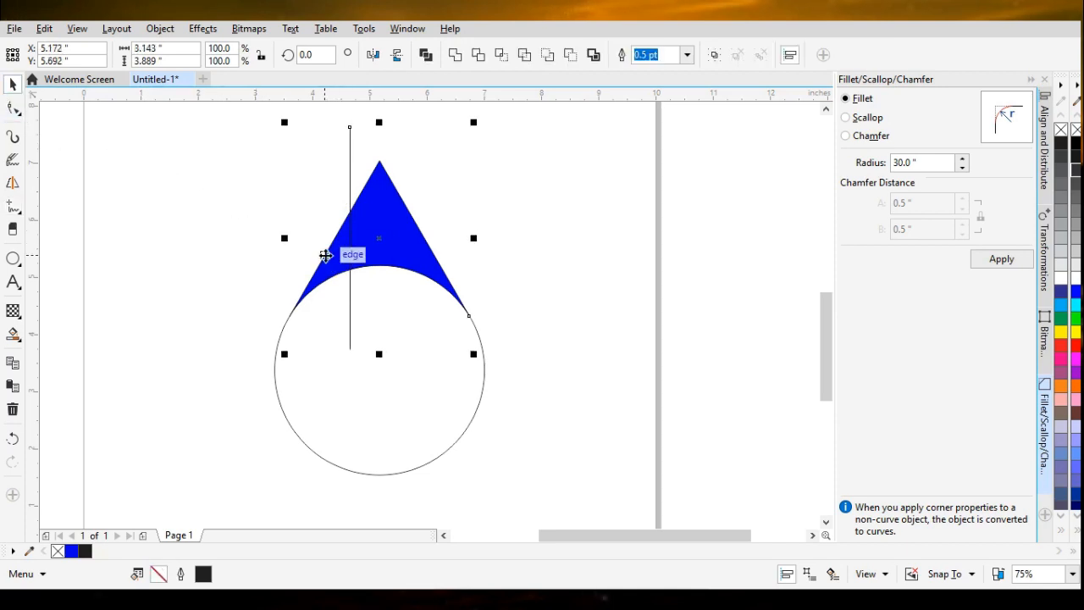
{"action": "key", "text": "c"}
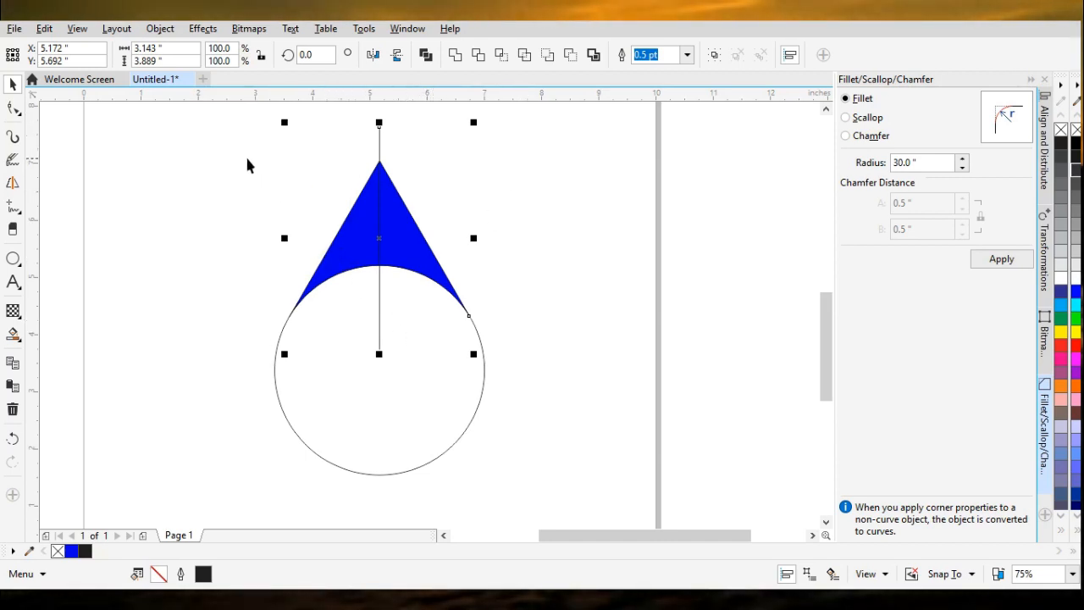
Cut the blue shape along the vertical line with Back Minus Front and break the result apart
{"action": "left_click", "coordinate": [570, 61]}
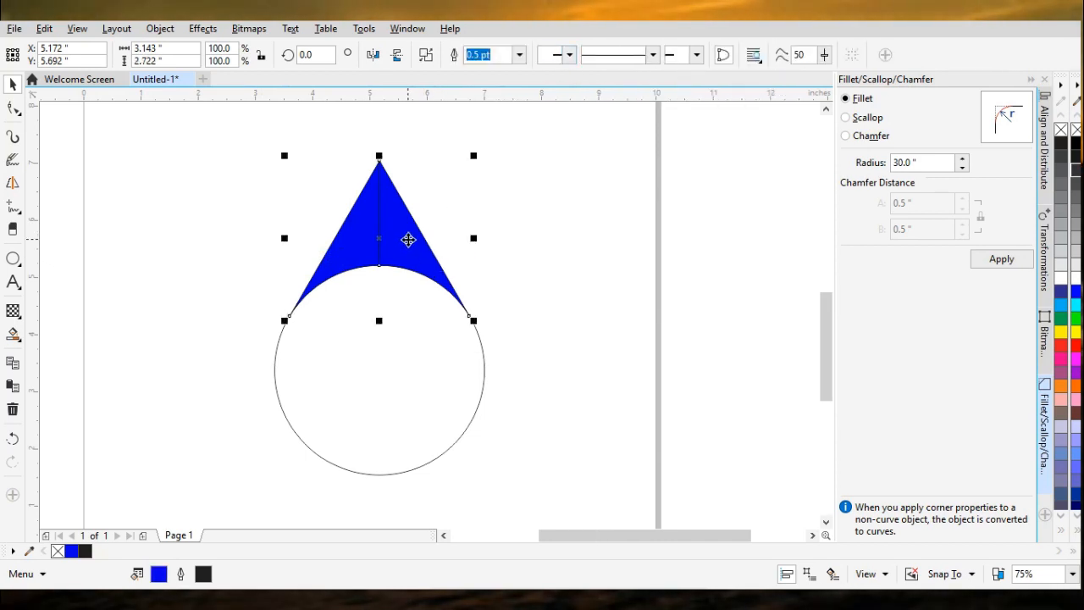
{"action": "key", "text": "ctrl+k"}
{"action": "left_click", "coordinate": [513, 266]}
Pull the right half of the blue shape away from the circle and delete it
{"action": "left_click", "coordinate": [428, 251]}
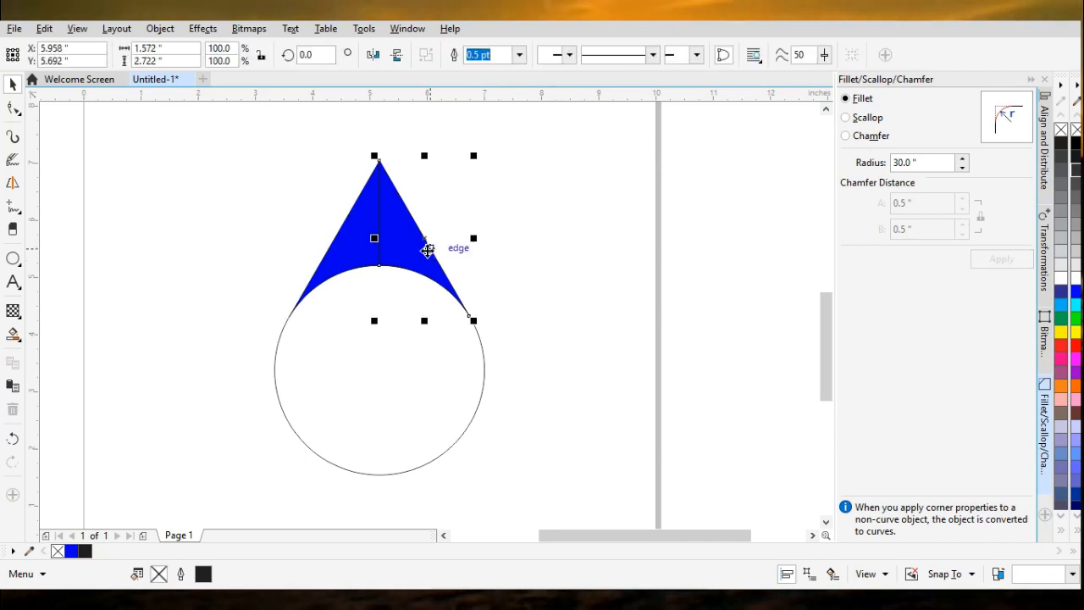
{"action": "left_click_drag", "start_coordinate": [427, 251], "coordinate": [525, 243]}
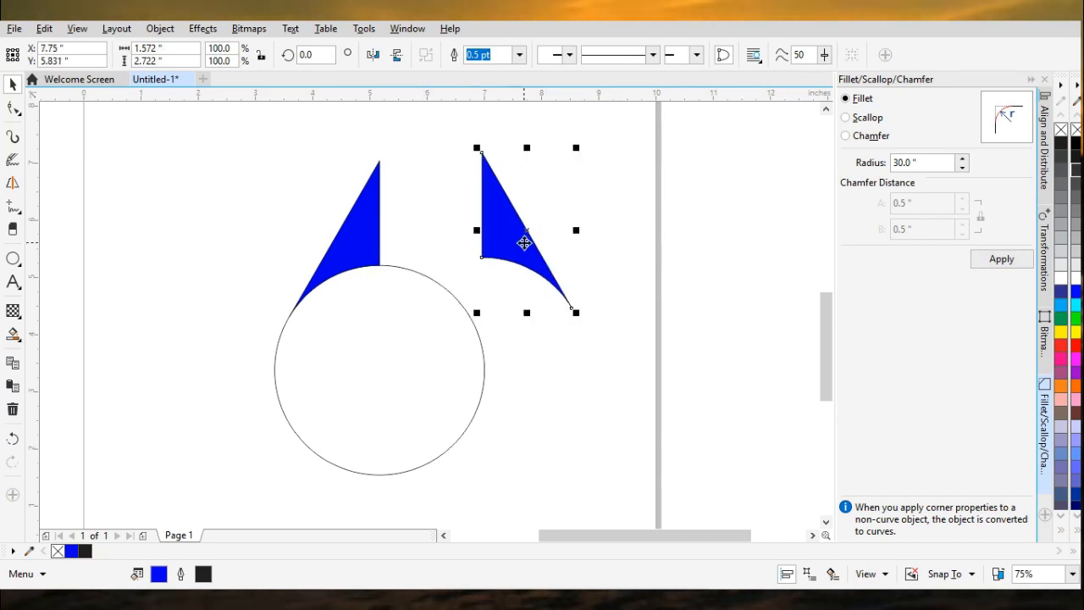
{"action": "key", "text": "Delete"}
Convert the slanted straight edge of the remaining blue half to a curve with the Shape tool
{"action": "left_click", "coordinate": [360, 228]}
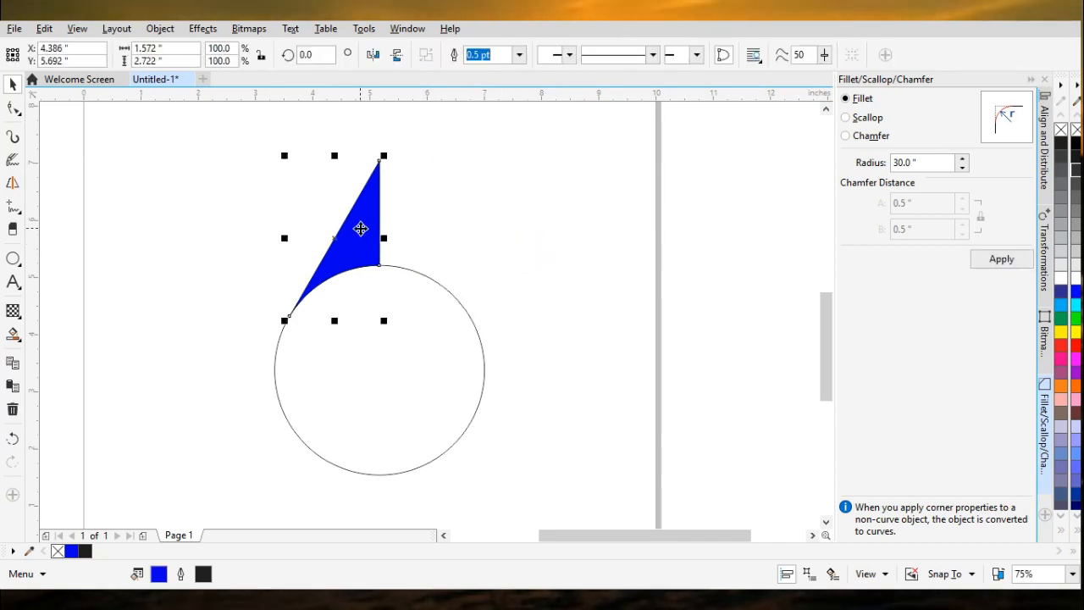
{"action": "left_click", "coordinate": [11, 108]}
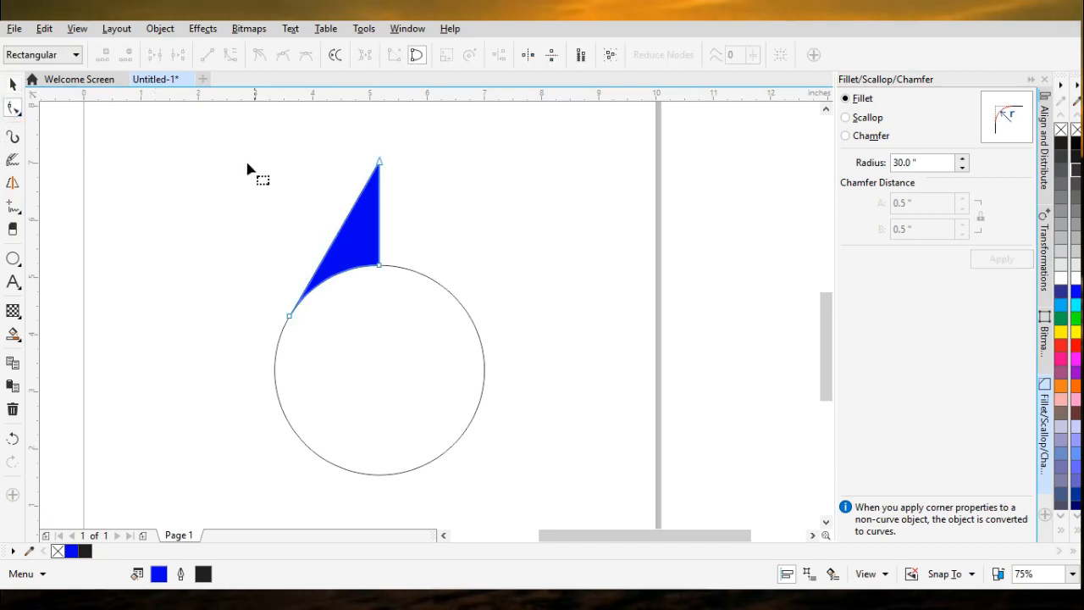
{"action": "right_click", "coordinate": [350, 211]}
{"action": "left_click", "coordinate": [395, 279]}
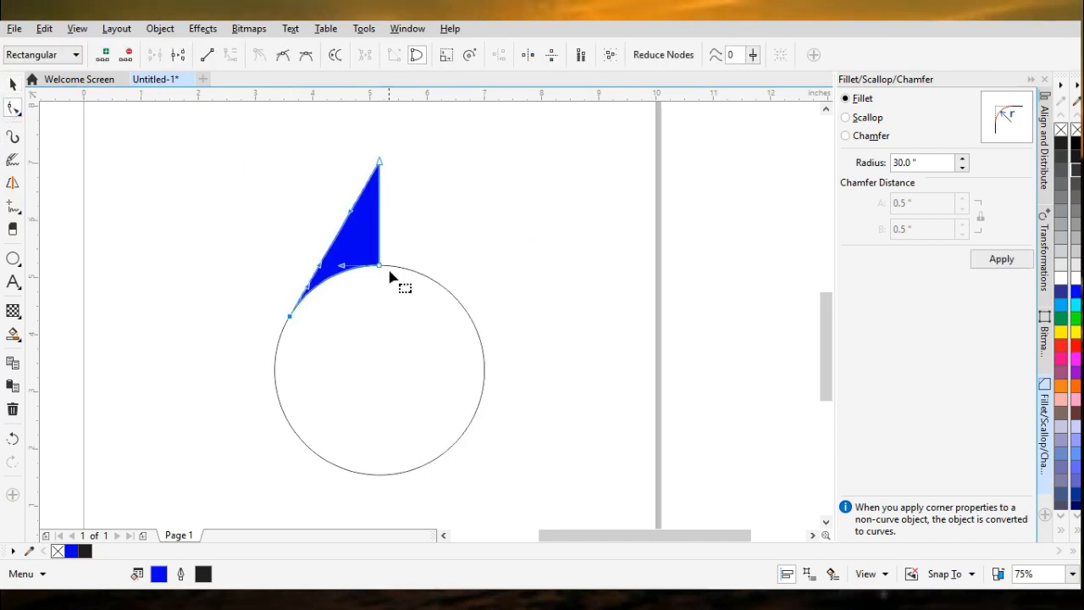
Bend the slanted edge into a gentle S-curve, inward near the tip and slightly outward near the circle
{"action": "left_click_drag", "start_coordinate": [352, 213], "coordinate": [370, 222]}
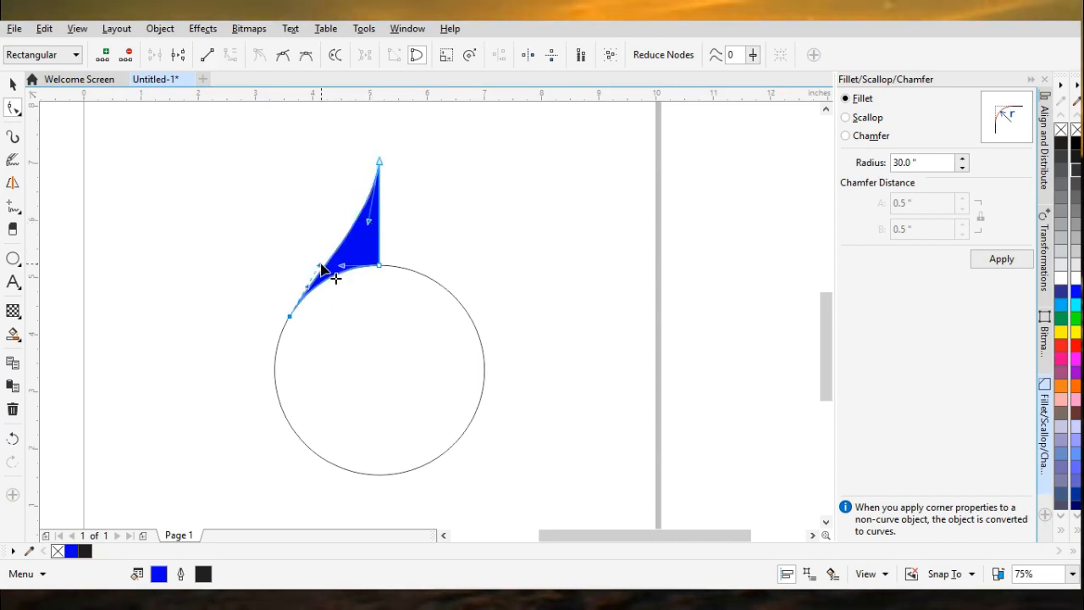
{"action": "left_click_drag", "start_coordinate": [322, 268], "coordinate": [317, 262]}
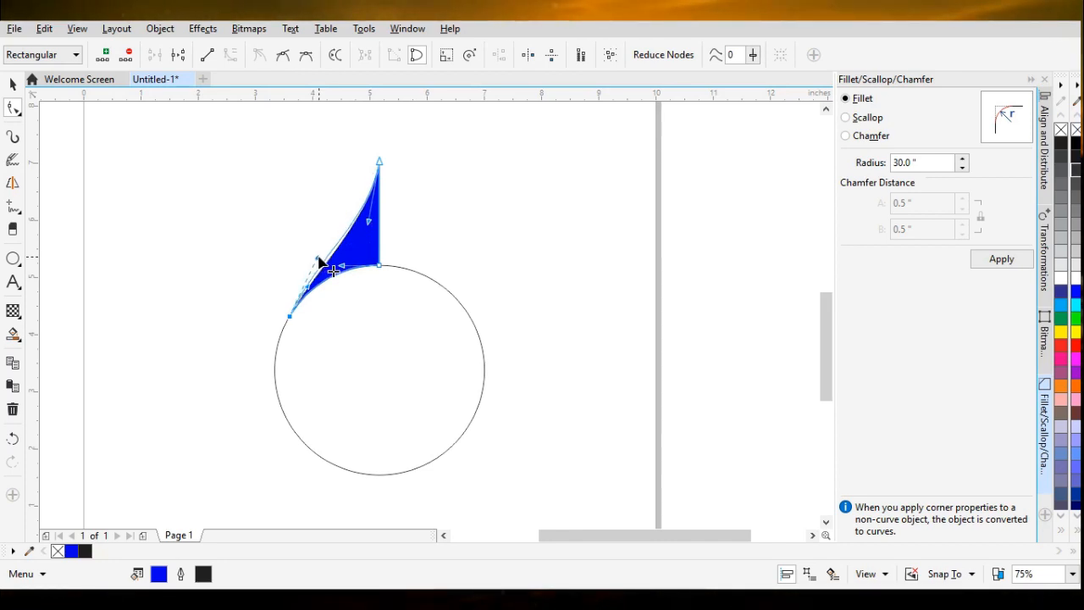
{"action": "left_click_drag", "start_coordinate": [319, 259], "coordinate": [322, 262]}
Mirror a copy of the curved blue half horizontally to the right to complete the symmetrical tip
{"action": "left_click", "coordinate": [13, 85]}
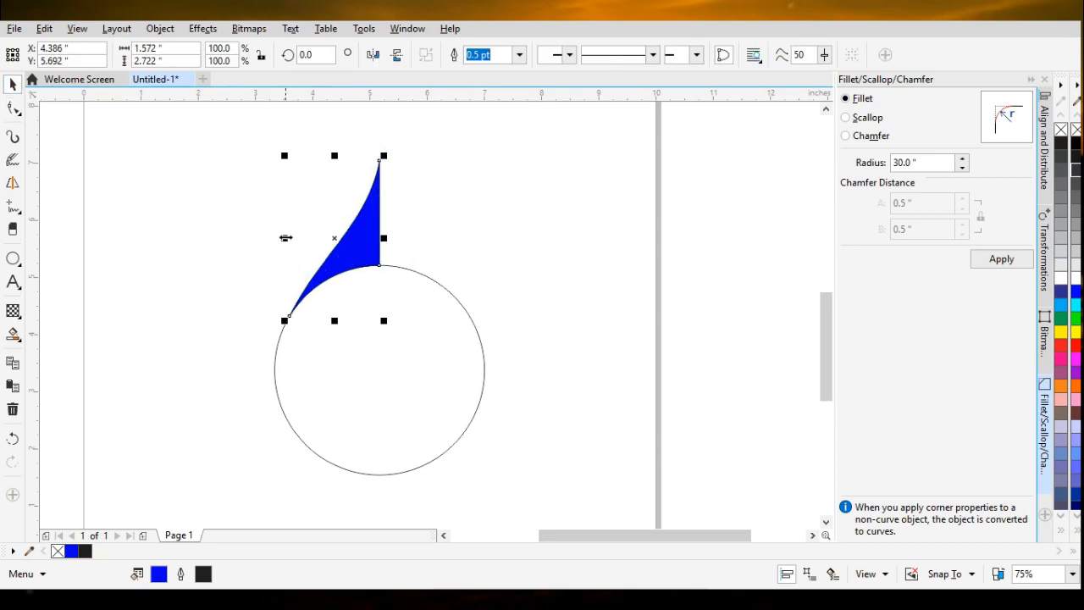
{"action": "left_click_drag", "start_coordinate": [284, 238], "coordinate": [381, 254]}
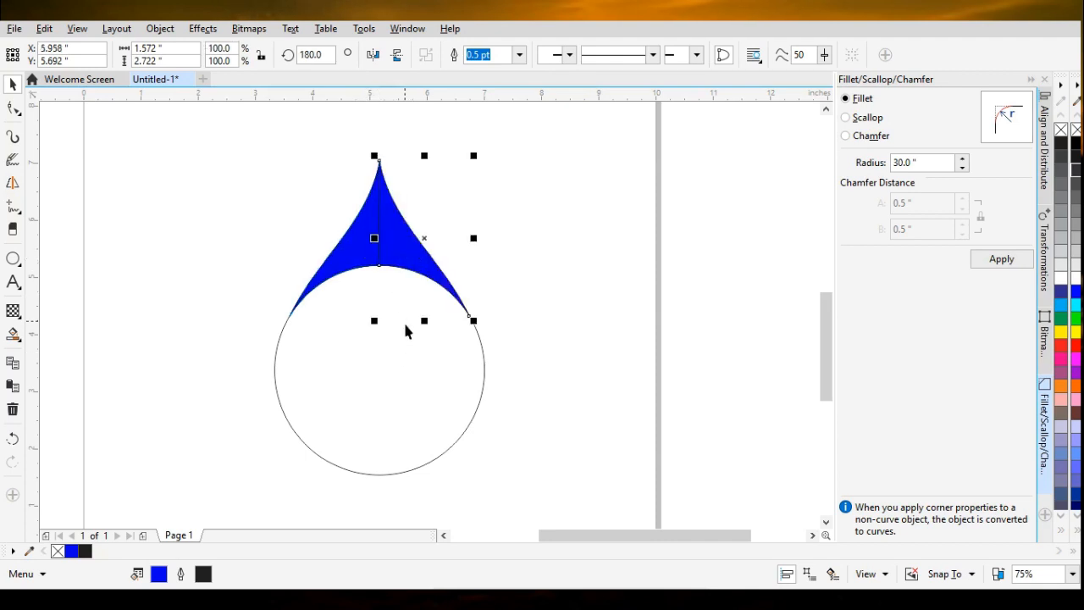
Weld the two blue halves into one shape and weld that shape with the circle into a single drop outline
{"action": "left_click", "coordinate": [352, 254], "text": "shift"}
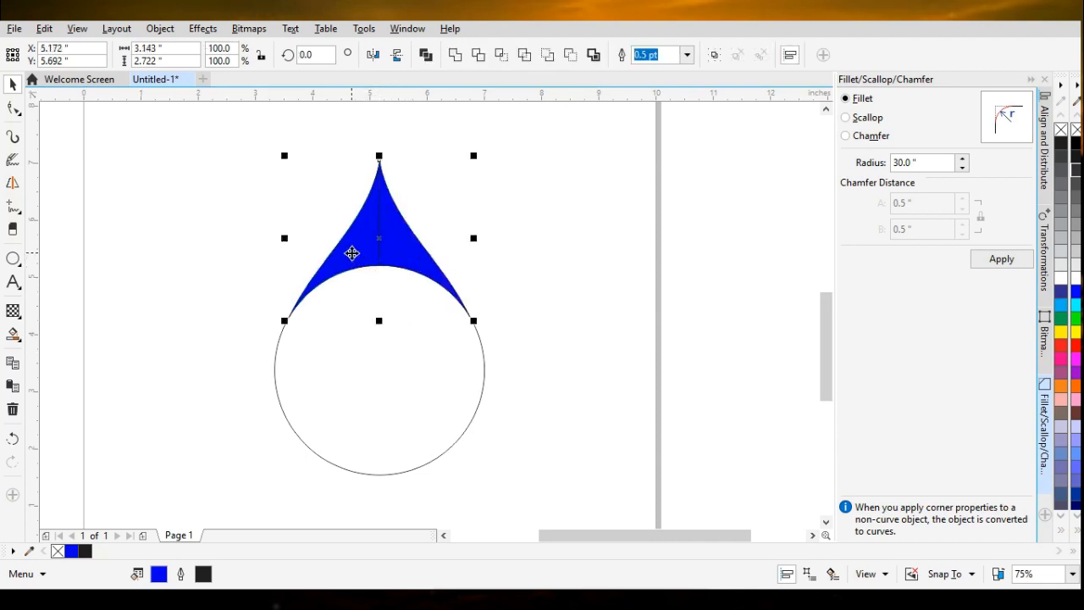
{"action": "left_click", "coordinate": [455, 61]}
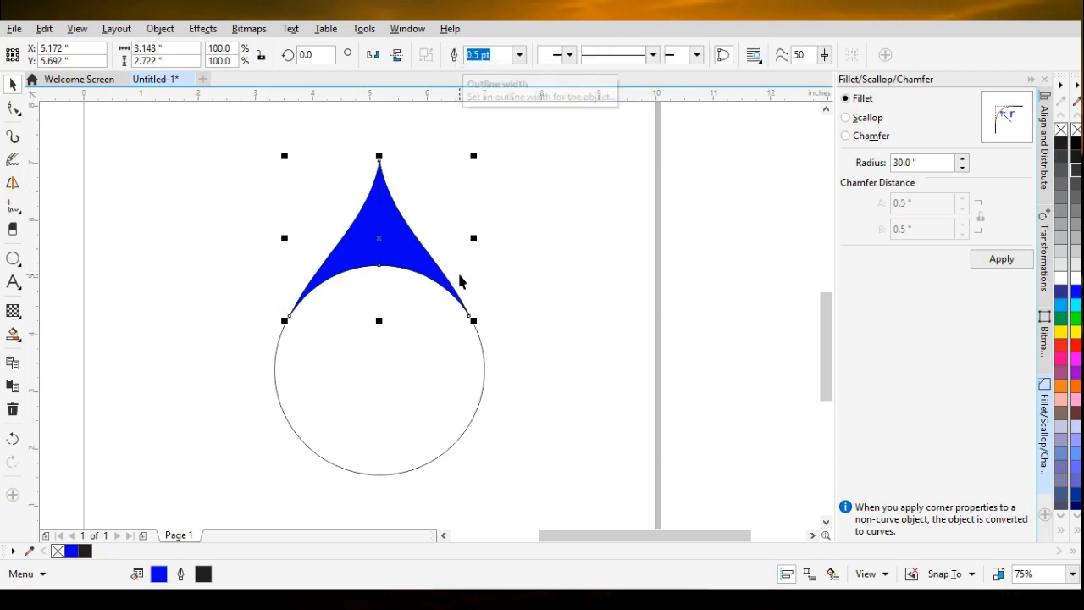
{"action": "key", "text": "ctrl+a"}
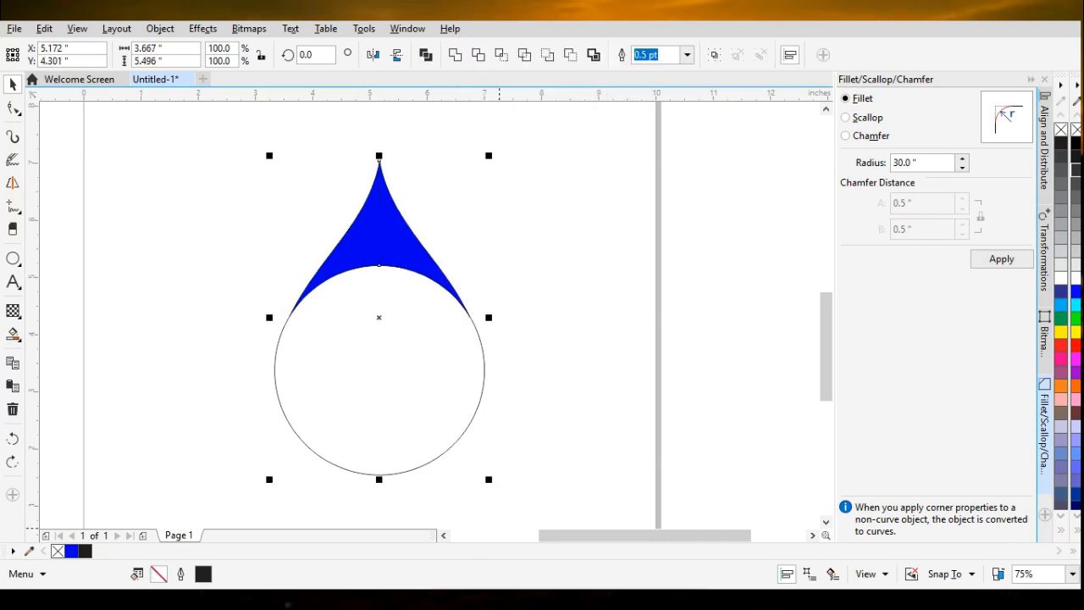
{"action": "left_click_drag", "start_coordinate": [242, 137], "coordinate": [522, 491]}
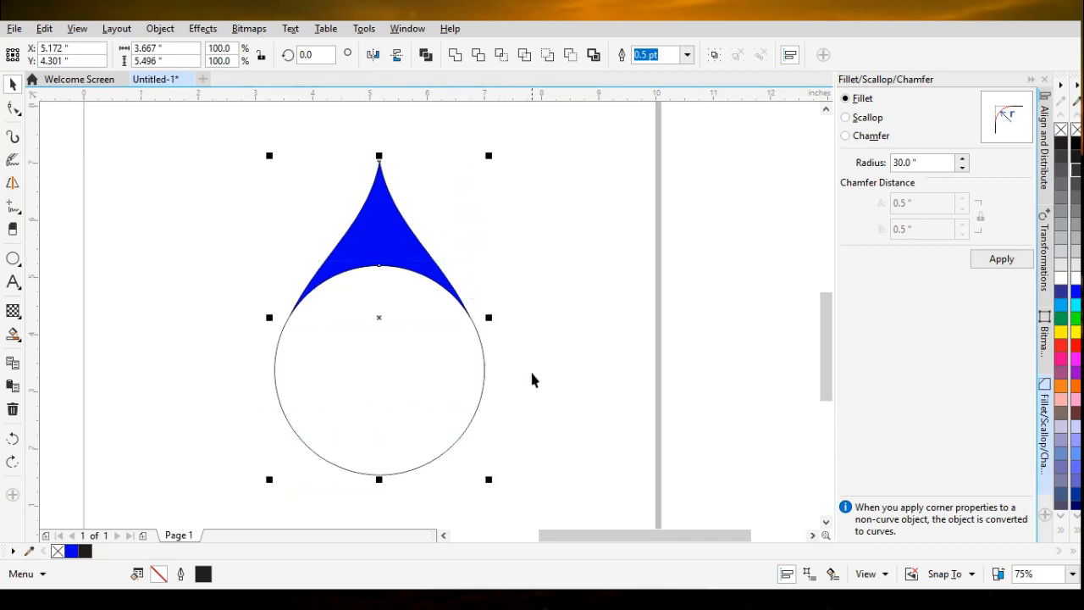
{"action": "left_click", "coordinate": [455, 56]}
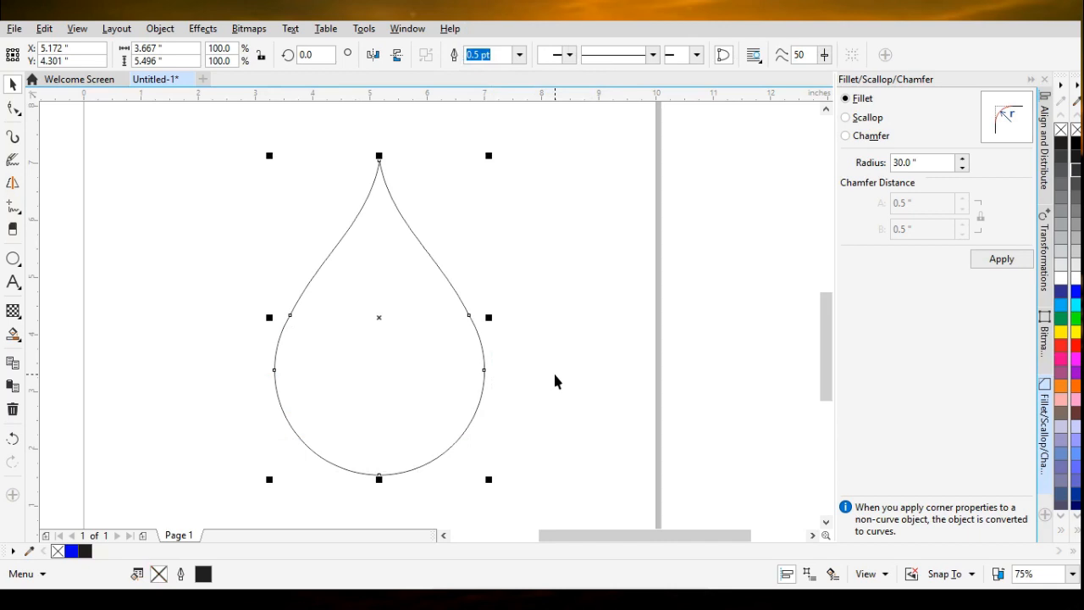
Draw a rectangle about 0.92 by 0.38 inches inside the drop and centre it on the drop
{"action": "left_click", "coordinate": [19, 269]}
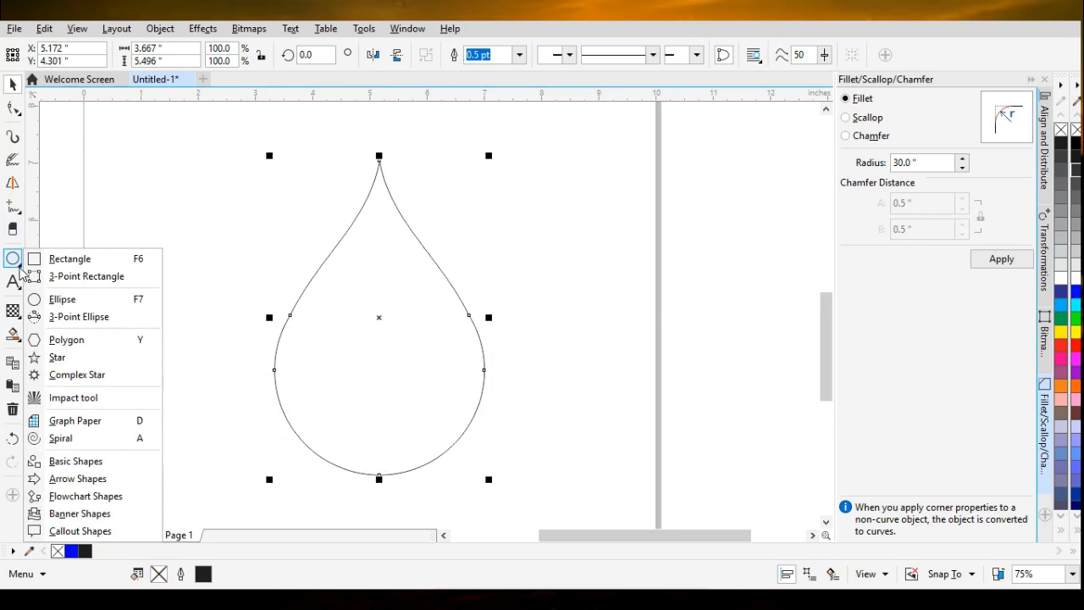
{"action": "left_click", "coordinate": [60, 258]}
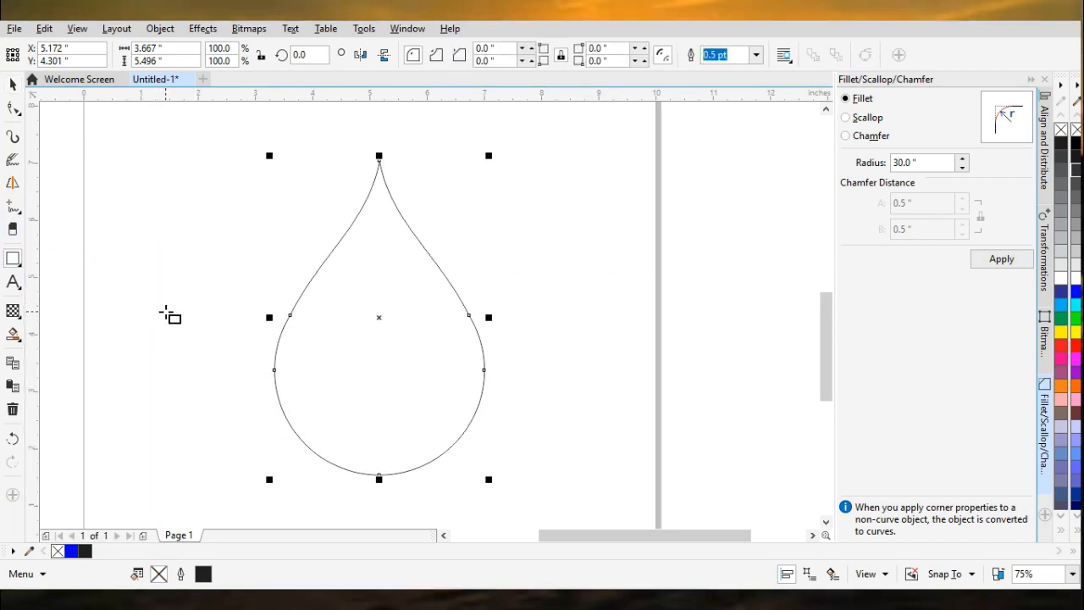
{"action": "left_click_drag", "start_coordinate": [154, 299], "coordinate": [381, 332]}
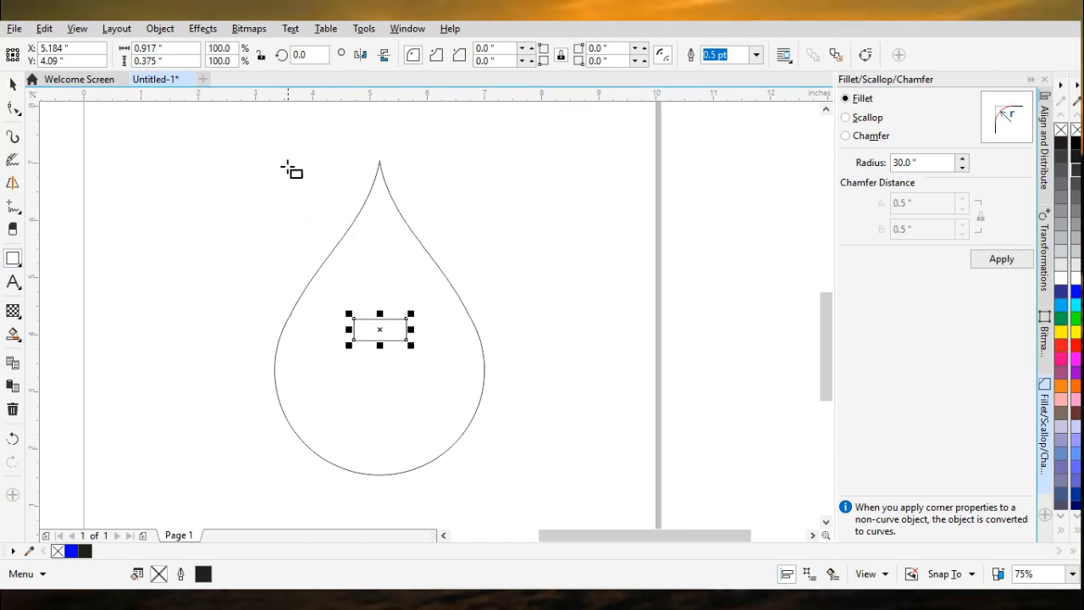
{"action": "left_click", "coordinate": [13, 84]}
{"action": "left_click", "coordinate": [334, 247]}
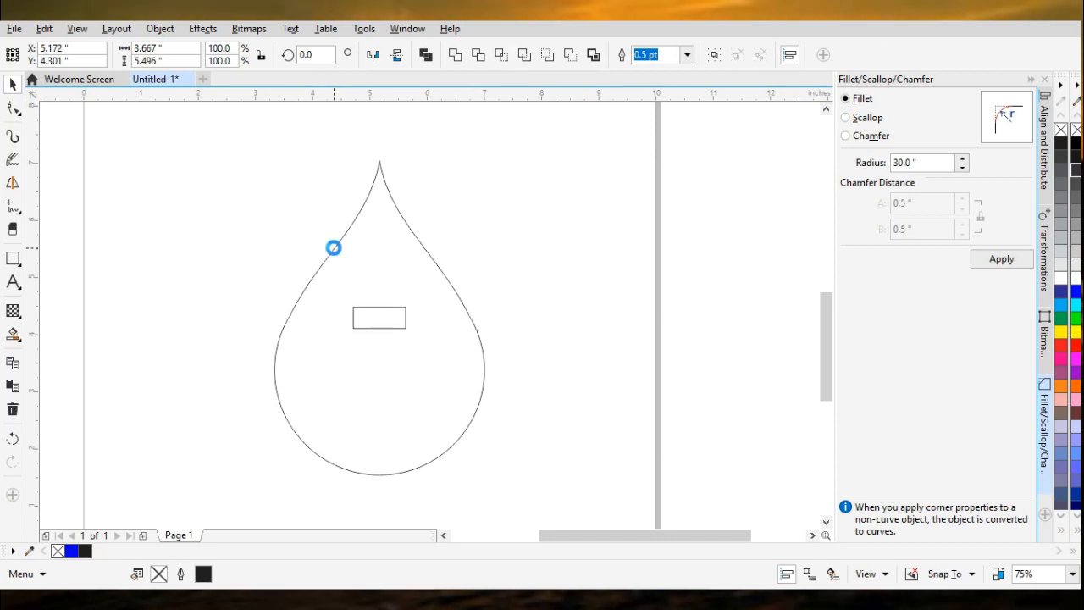
Move the small rectangle slightly down inside the drop and rotate it by 15 degrees
{"action": "left_click", "coordinate": [609, 350]}
{"action": "left_click", "coordinate": [376, 329]}
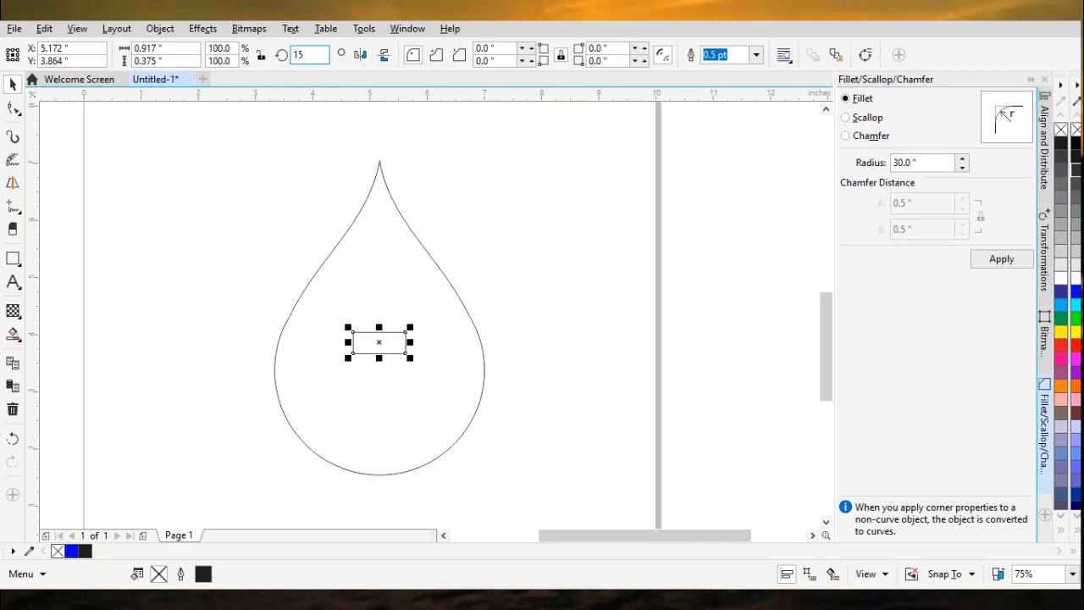
{"action": "key", "text": "Return"}
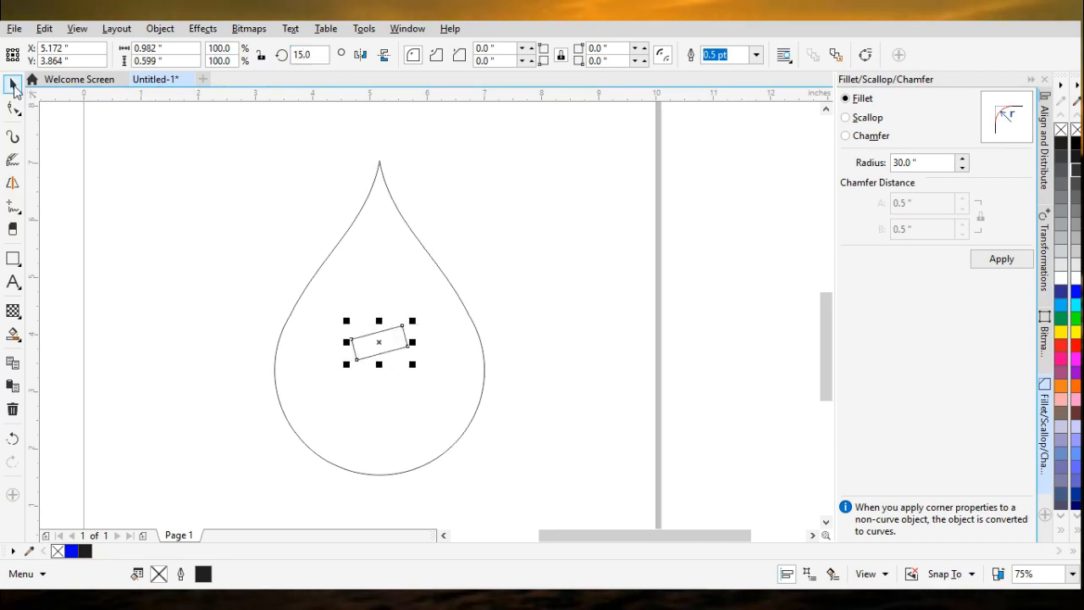
Convert the rotated rectangle to curves and add a node at the midpoint of each of its sides
{"action": "left_click", "coordinate": [12, 110]}
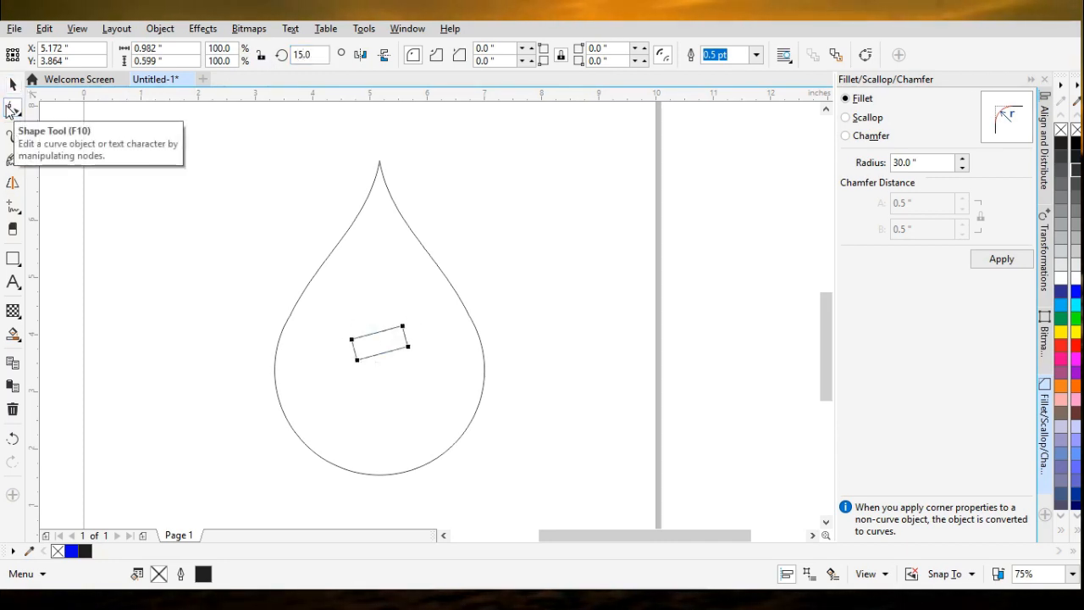
{"action": "right_click", "coordinate": [382, 334]}
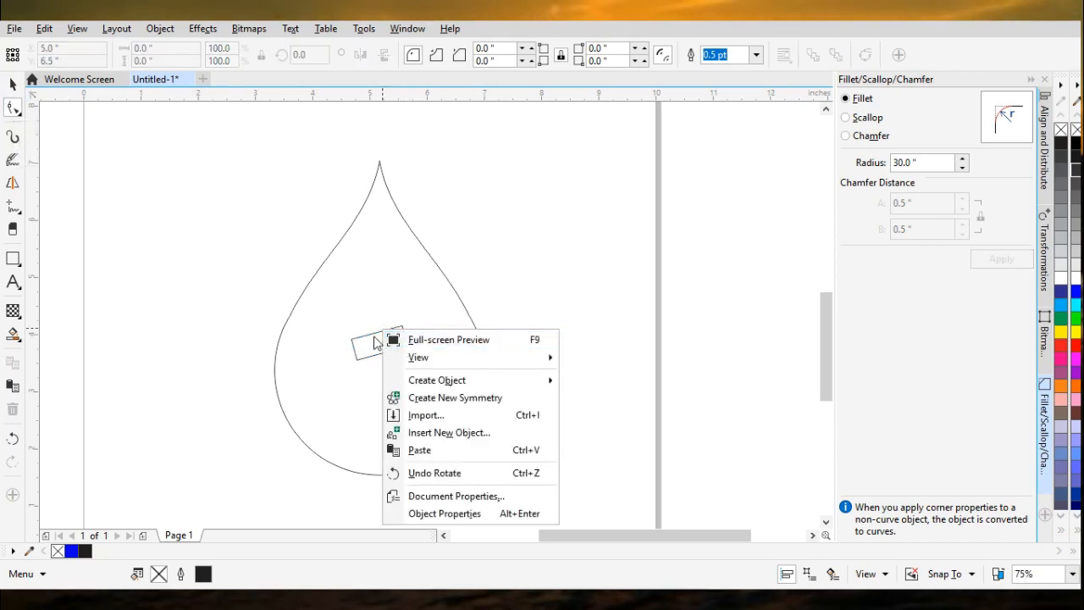
{"action": "left_click", "coordinate": [375, 338]}
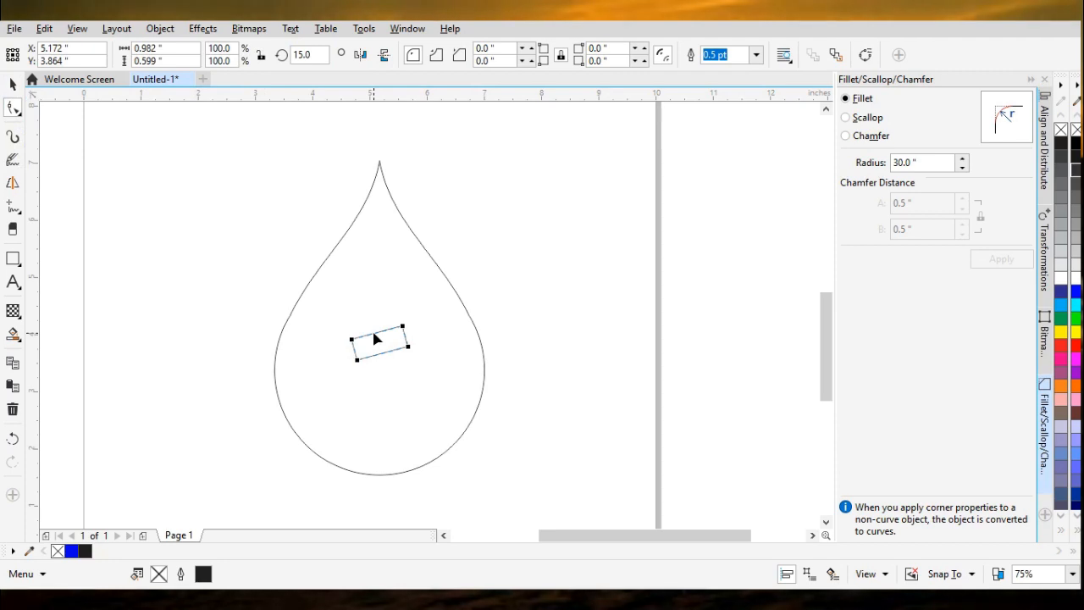
{"action": "right_click", "coordinate": [375, 337]}
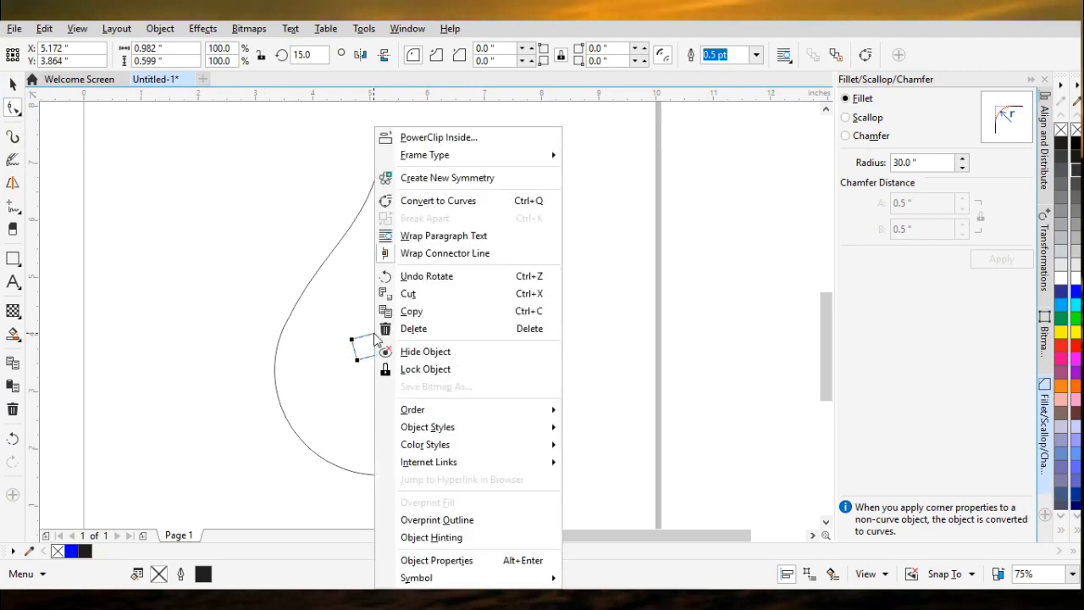
{"action": "left_click", "coordinate": [436, 203]}
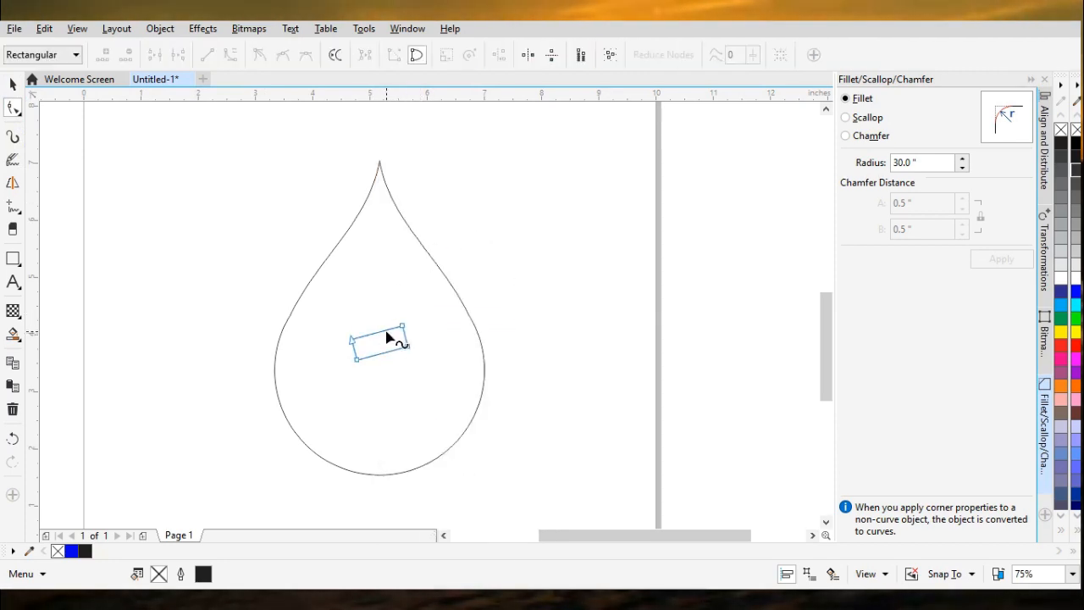
{"action": "left_click_drag", "start_coordinate": [325, 301], "coordinate": [432, 386]}
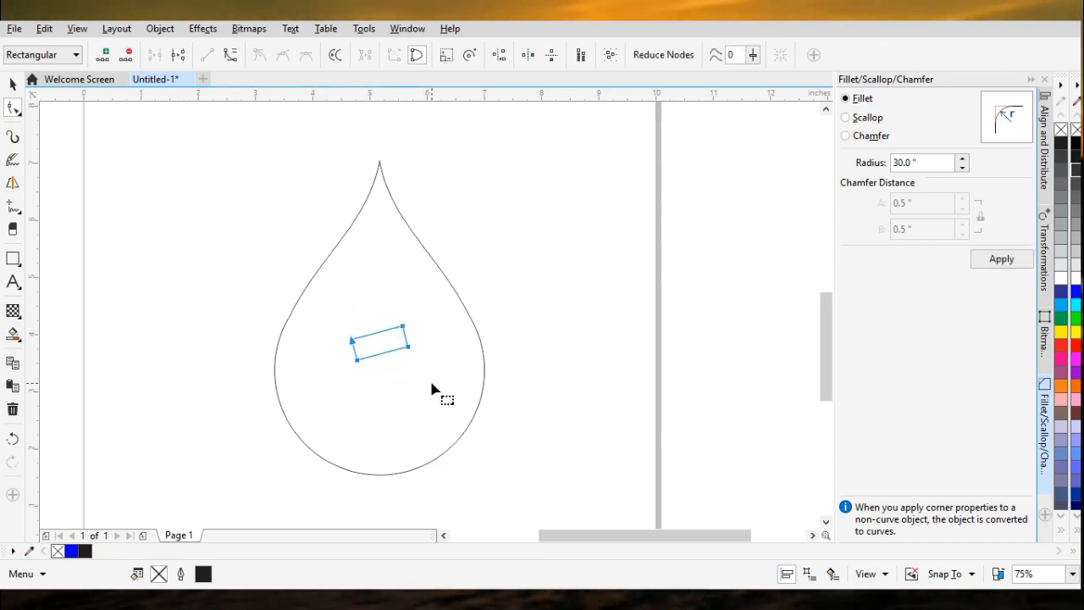
{"action": "left_click", "coordinate": [102, 56]}
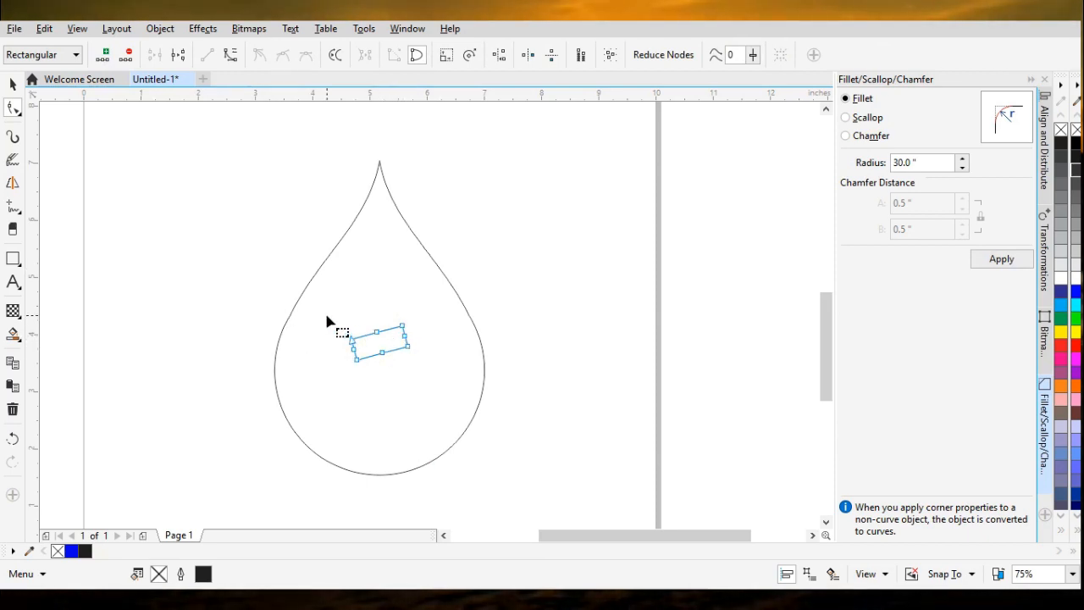
Delete the midpoint nodes on the rectangle's two short sides, keeping those on the long sides
{"action": "left_click_drag", "start_coordinate": [329, 310], "coordinate": [426, 373]}
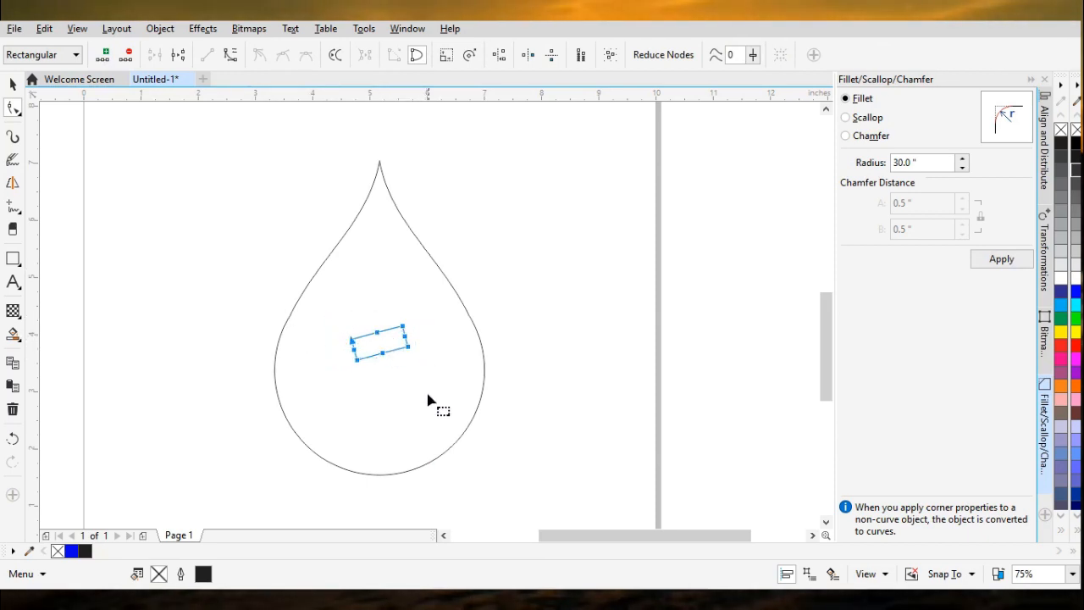
{"action": "left_click", "coordinate": [420, 338]}
{"action": "left_click", "coordinate": [404, 336]}
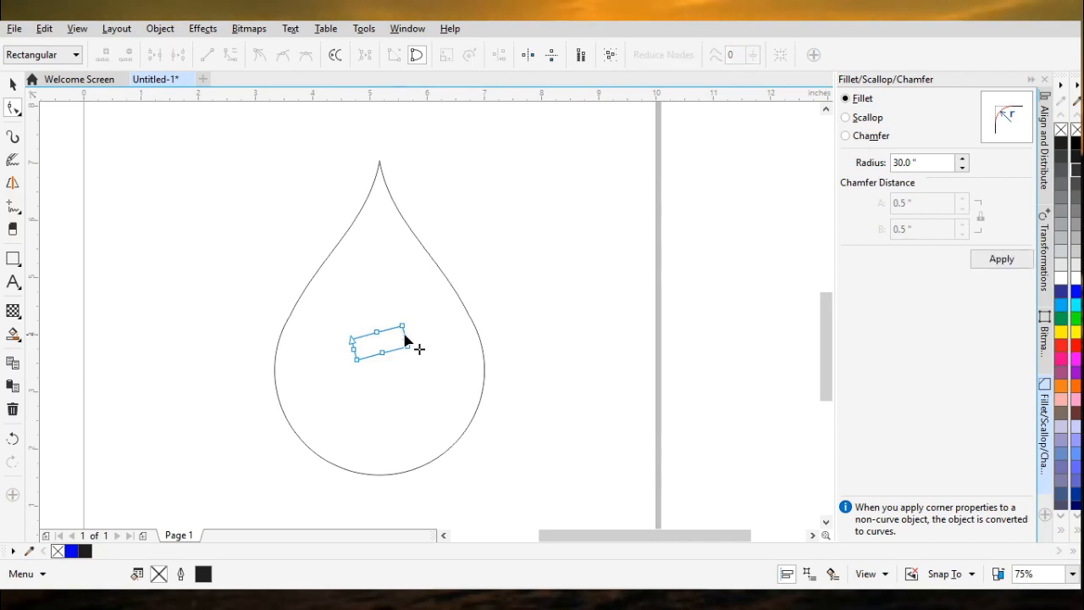
{"action": "key", "text": "Delete"}
{"action": "left_click", "coordinate": [354, 349]}
{"action": "key", "text": "Delete"}
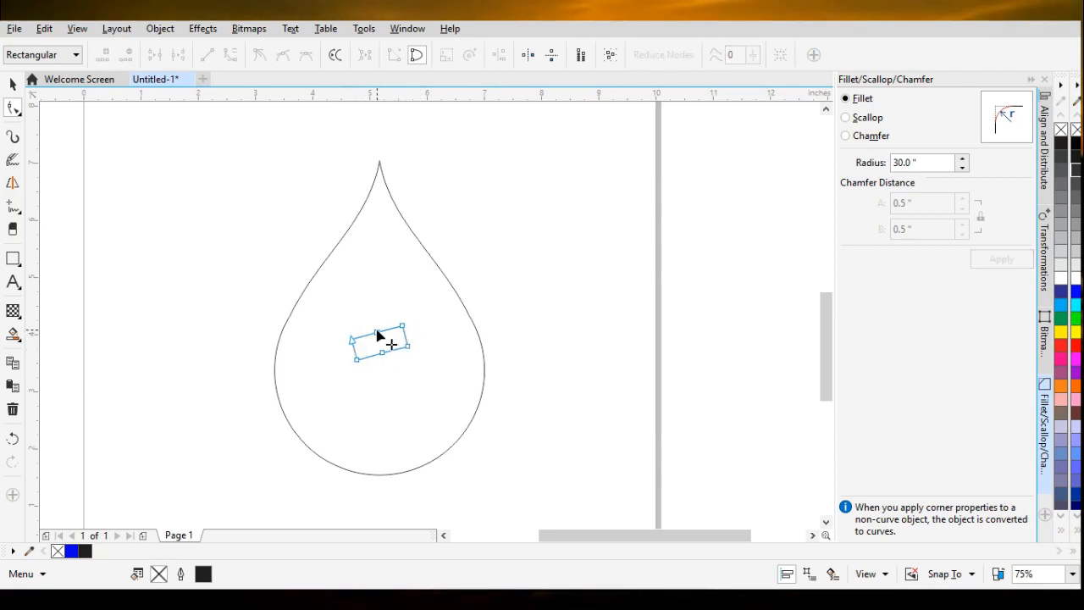
Stretch the rectangle's lower-right corner node below the drop and its upper-left one above the drop's tip to form a lightning bolt
{"action": "mouse_move", "coordinate": [378, 334]}
{"action": "left_mouse_down"}
{"action": "mouse_move", "coordinate": [393, 315]}
{"action": "mouse_move", "coordinate": [387, 332]}
{"action": "left_mouse_up"}
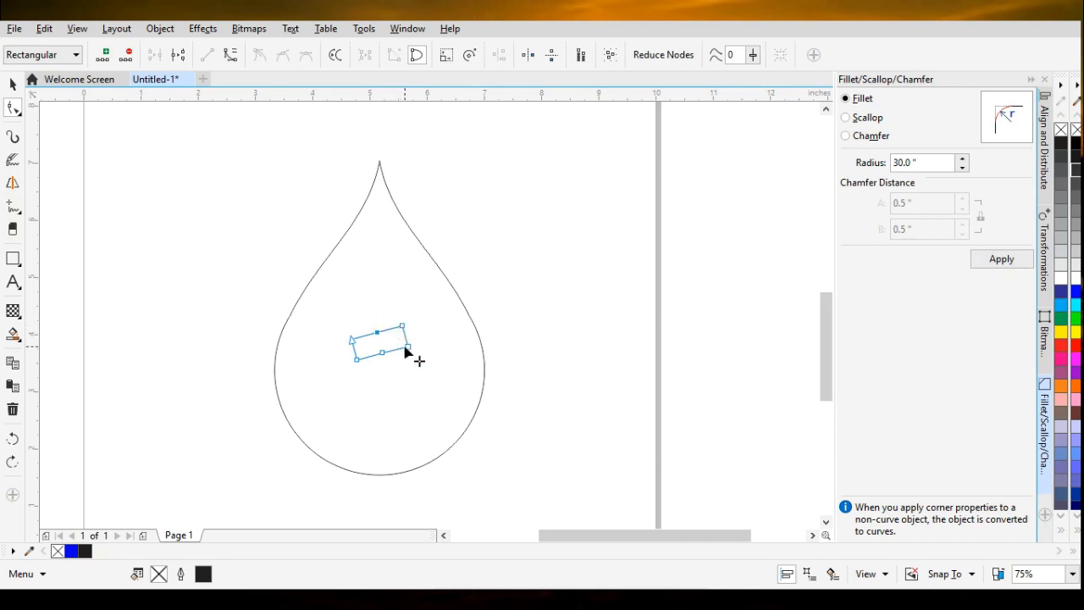
{"action": "left_click_drag", "start_coordinate": [409, 350], "coordinate": [341, 475]}
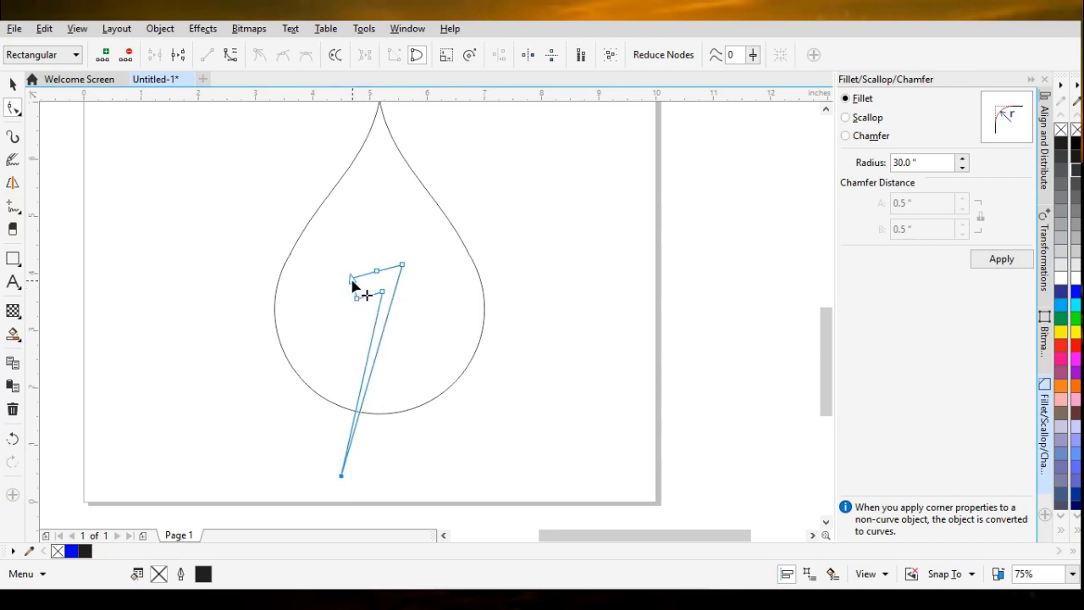
{"action": "left_click_drag", "start_coordinate": [353, 279], "coordinate": [419, 140]}
{"action": "left_click_drag", "start_coordinate": [827, 345], "coordinate": [824, 373]}
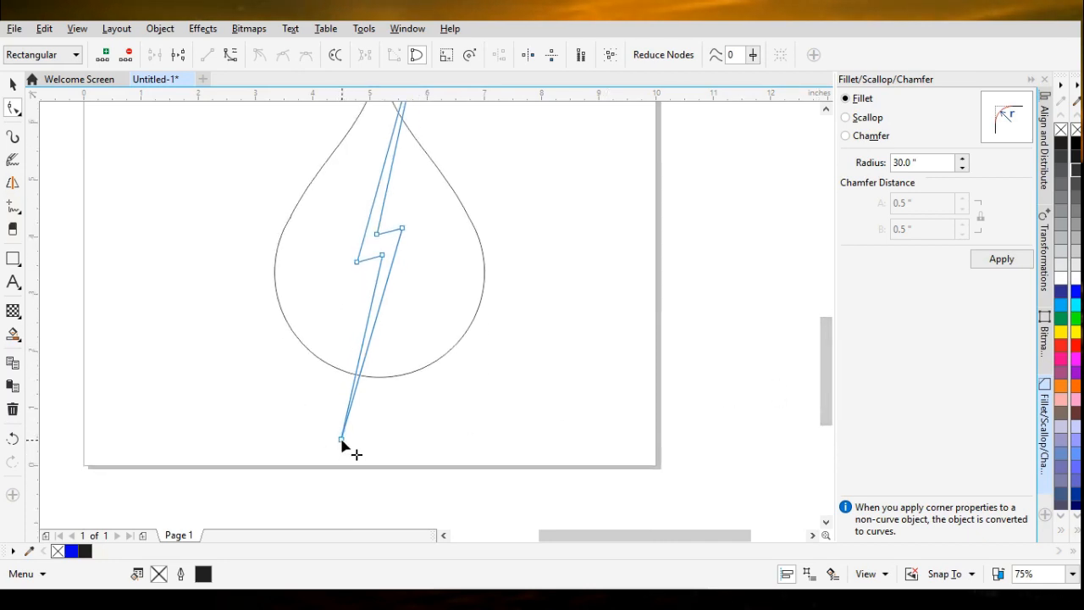
{"action": "left_click_drag", "start_coordinate": [341, 441], "coordinate": [333, 464]}
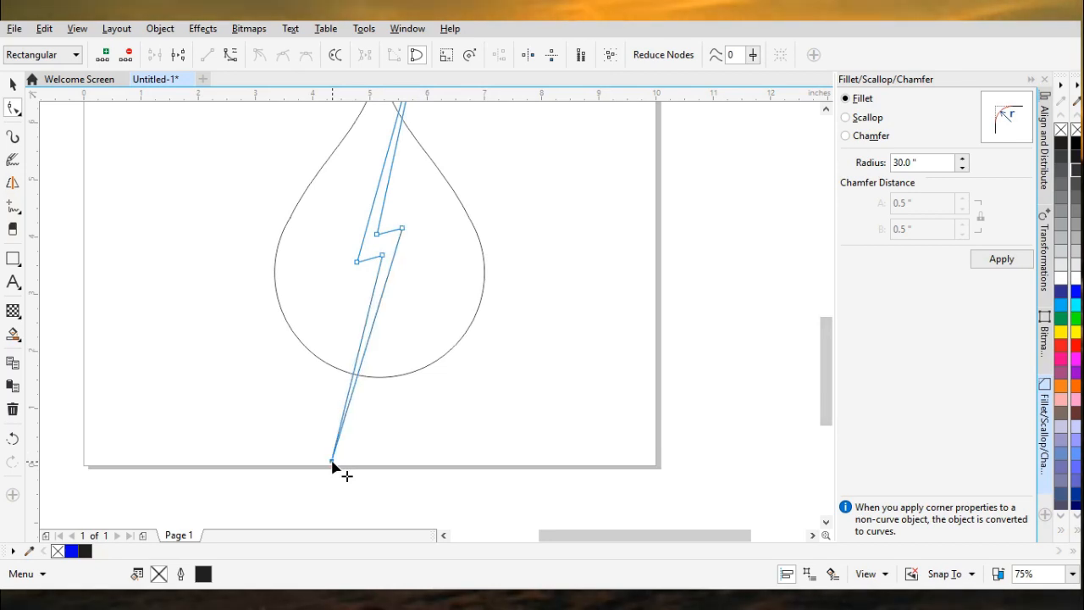
Select the drop and the lightning bolt together and cut the bolt out of the drop with Back Minus Front
{"action": "scroll", "coordinate": [414, 392], "scroll_direction": "down", "scroll_amount": 2}
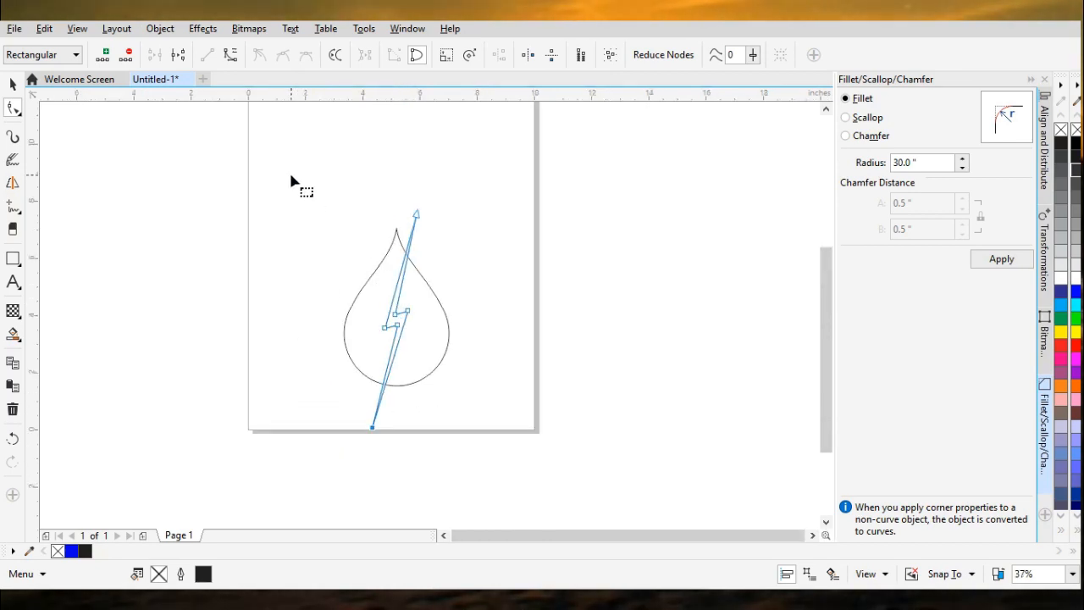
{"action": "left_click_drag", "start_coordinate": [290, 174], "coordinate": [484, 442]}
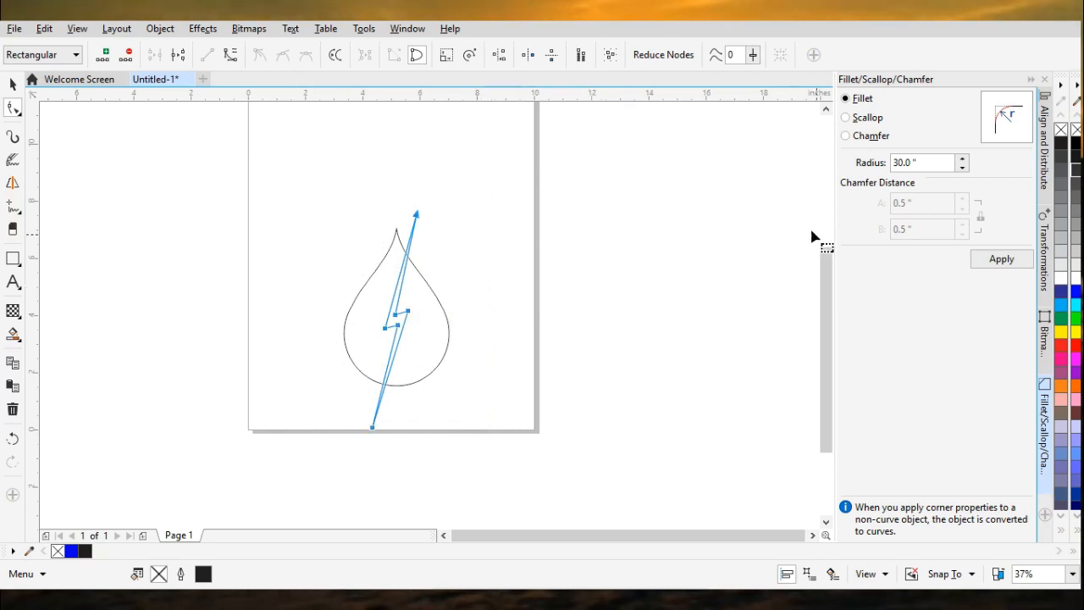
{"action": "left_click_drag", "start_coordinate": [826, 303], "coordinate": [824, 282]}
{"action": "key", "text": "space"}
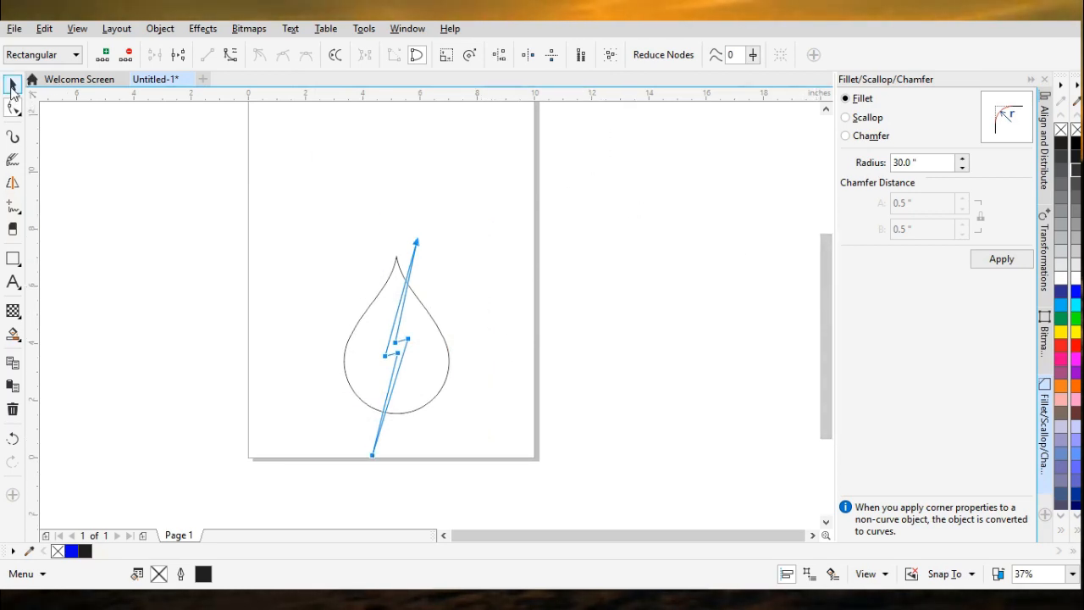
{"action": "mouse_move", "coordinate": [299, 213]}
{"action": "left_mouse_down"}
{"action": "mouse_move", "coordinate": [460, 455]}
{"action": "mouse_move", "coordinate": [465, 484]}
{"action": "left_mouse_up"}
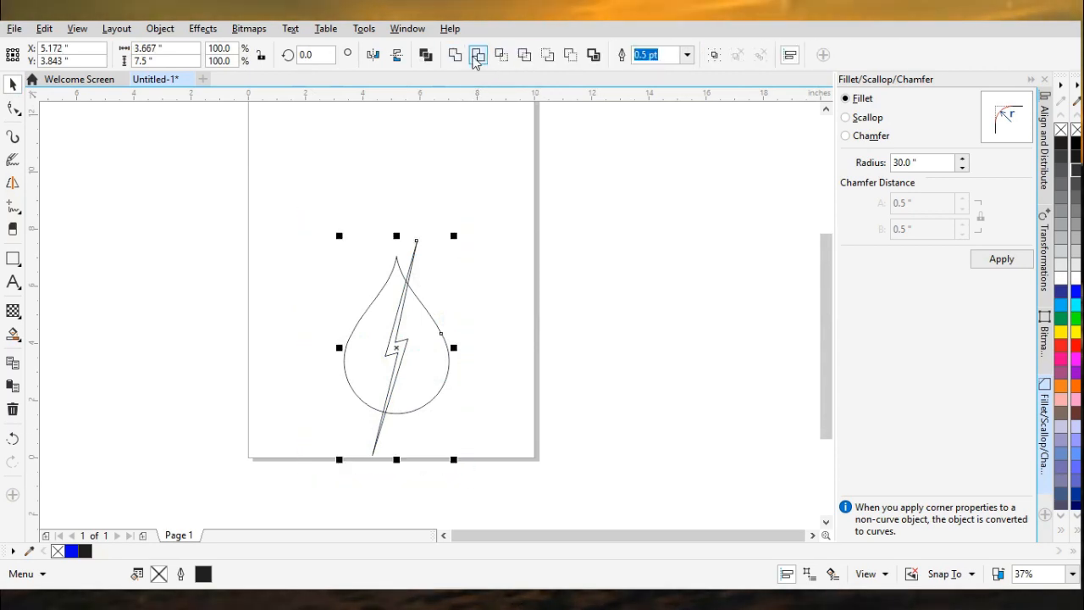
{"action": "left_click", "coordinate": [570, 55]}
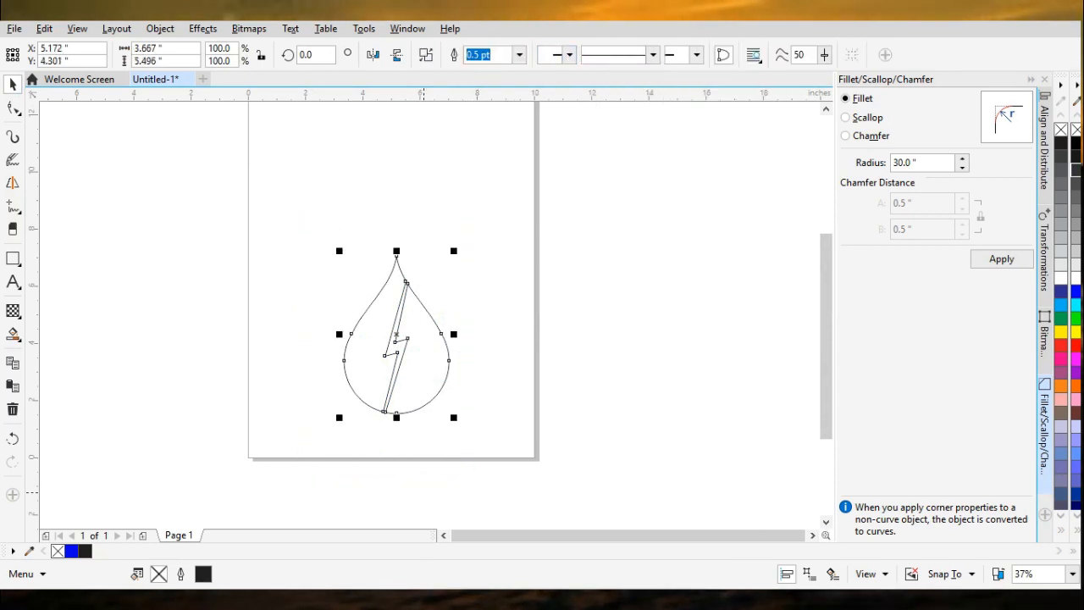
Examine the split drop's outline and its nodes with the Shape tool, leaving the whole drop selected
{"action": "scroll", "coordinate": [392, 320], "scroll_direction": "up", "scroll_amount": 2}
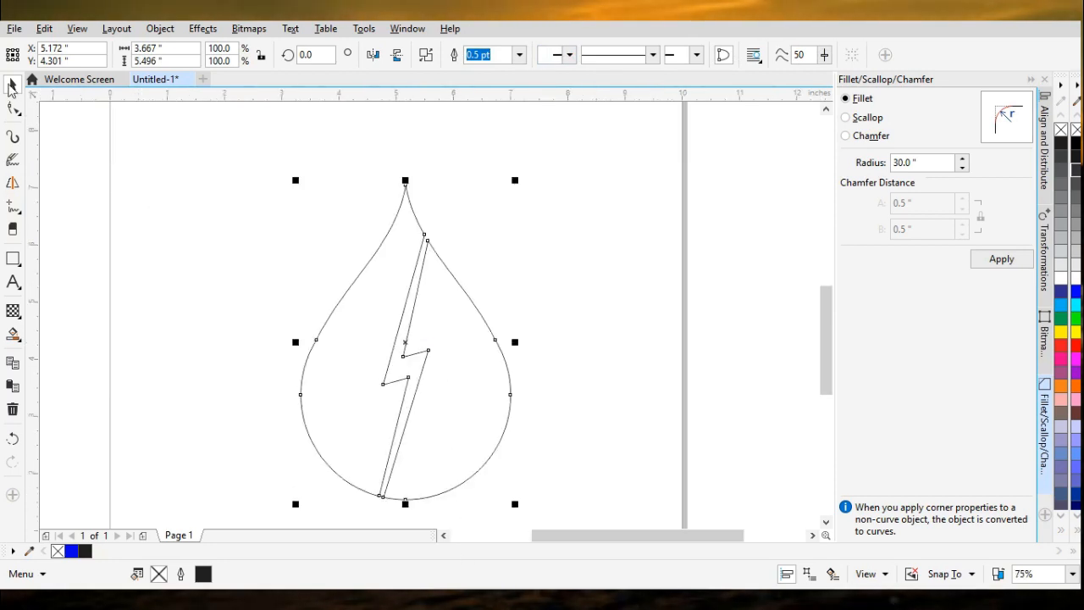
{"action": "left_click", "coordinate": [312, 303]}
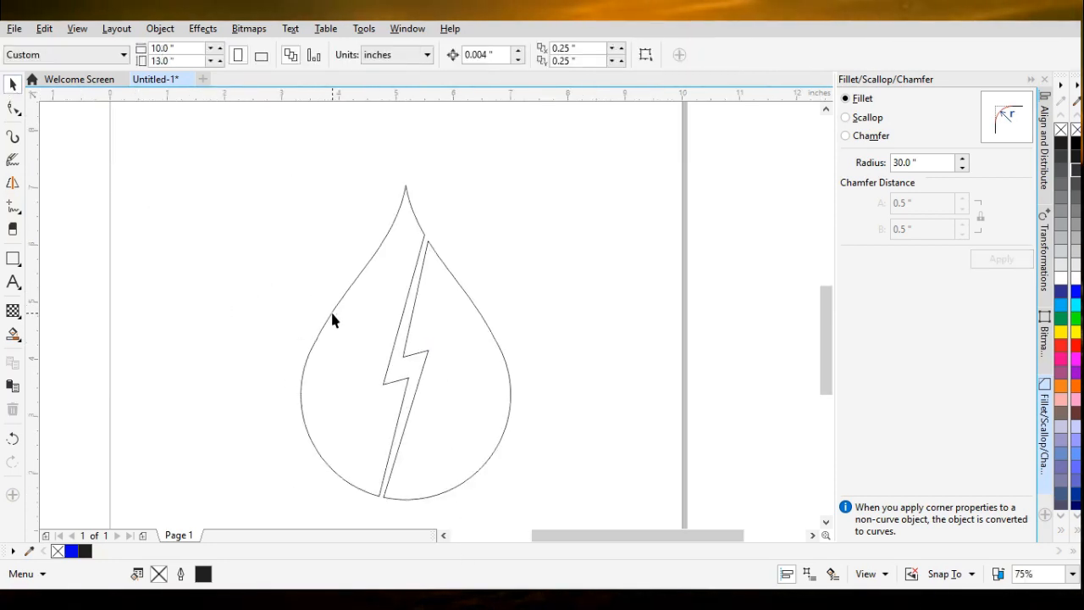
{"action": "left_click", "coordinate": [331, 311]}
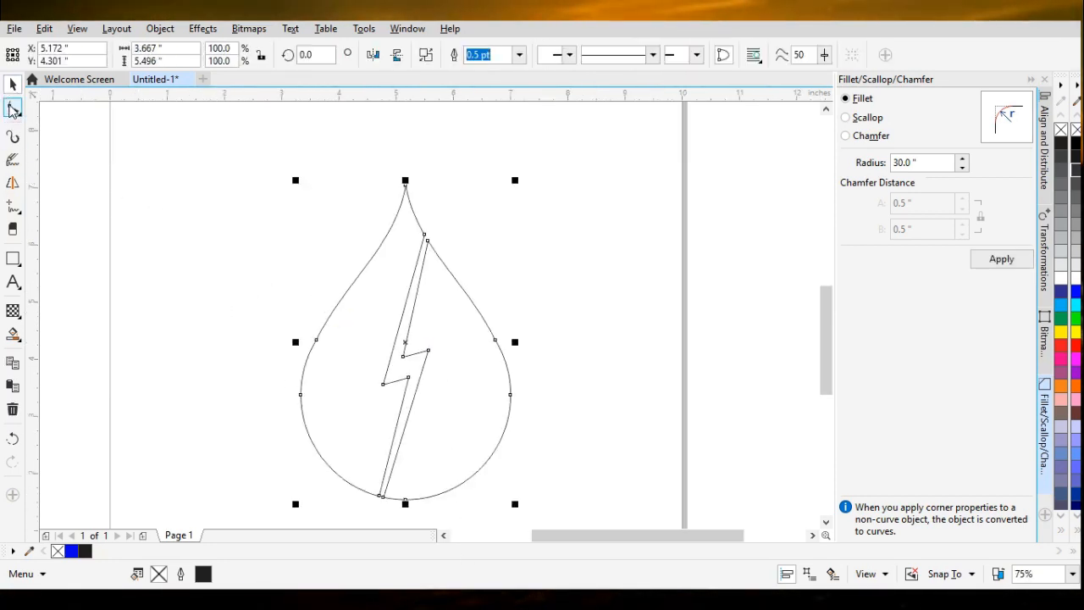
{"action": "left_click", "coordinate": [13, 107]}
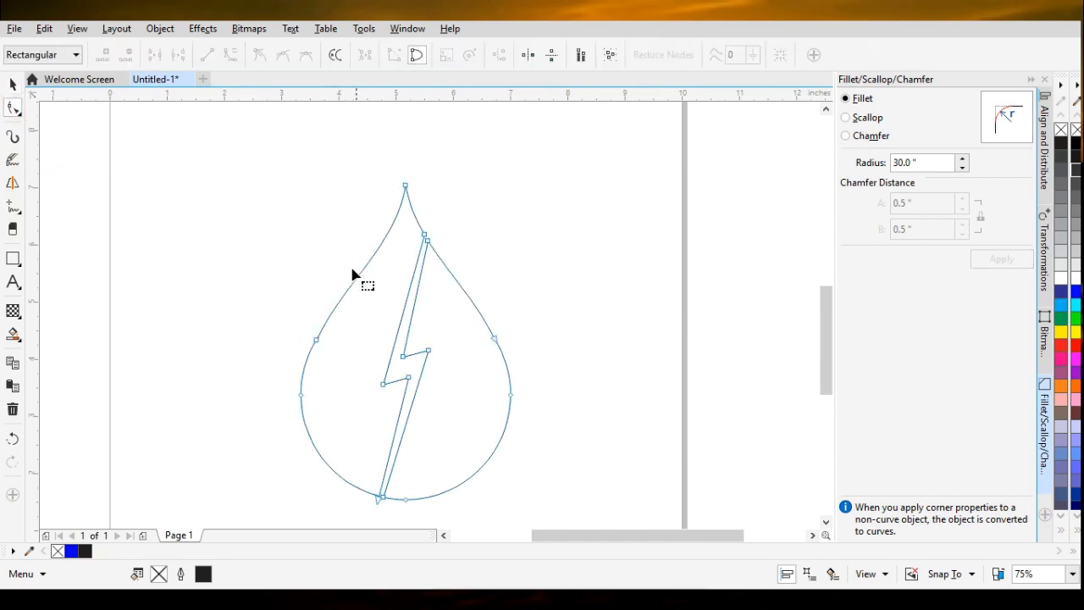
{"action": "left_click", "coordinate": [13, 84]}
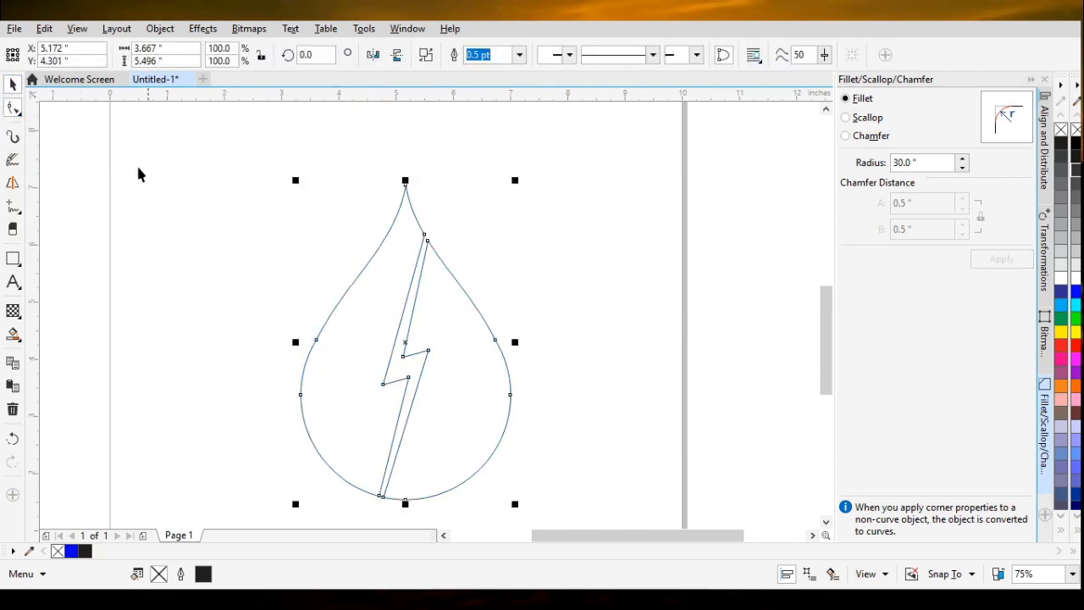
Break the split drop apart into separate curves and select its left half
{"action": "left_click", "coordinate": [170, 254]}
{"action": "left_click", "coordinate": [323, 327]}
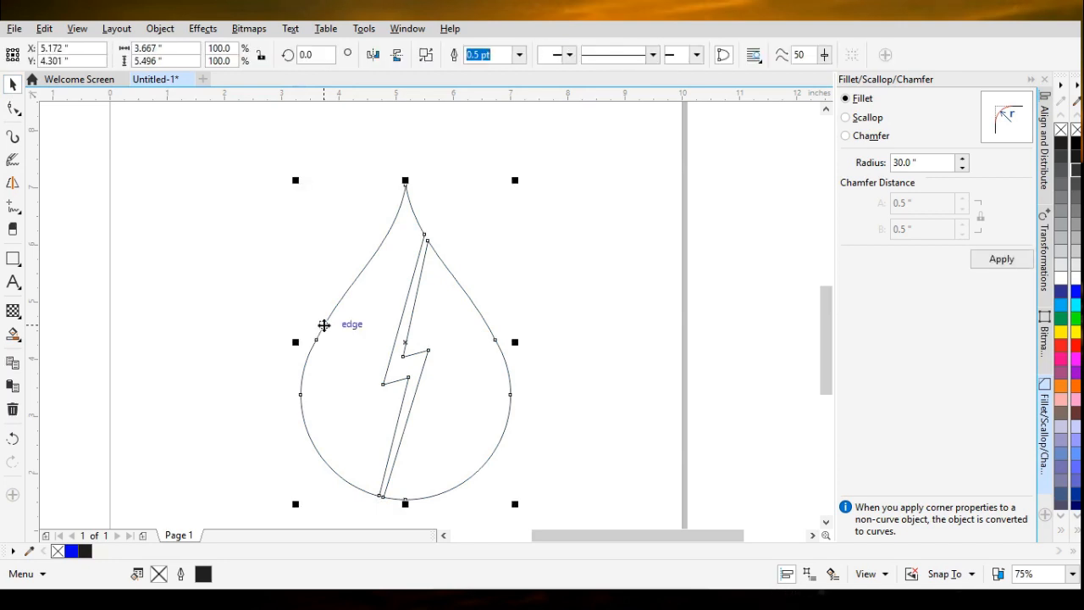
{"action": "key", "text": "ctrl+k"}
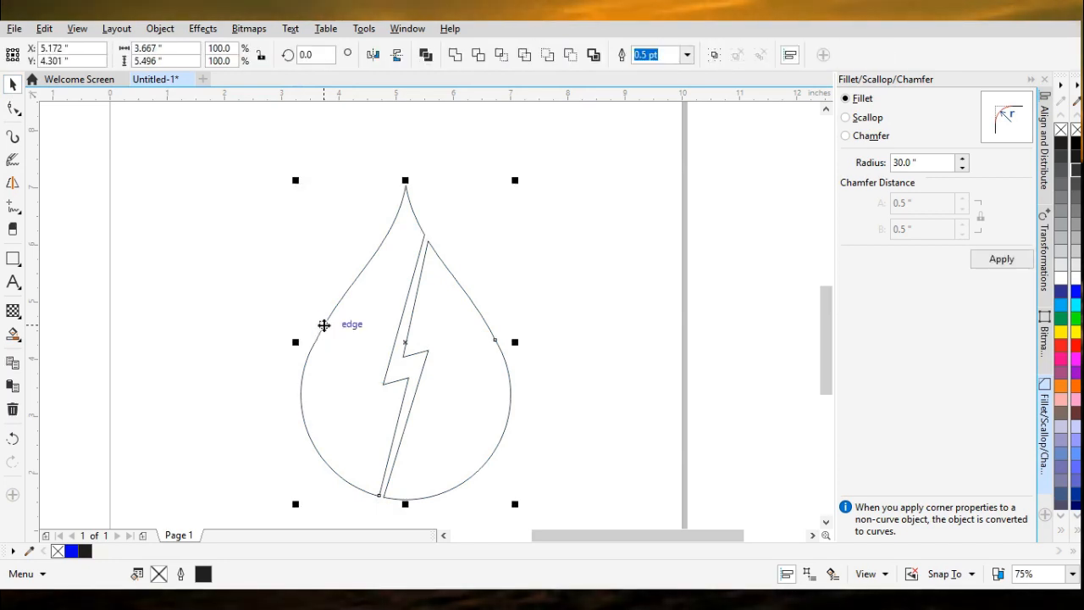
{"action": "left_click", "coordinate": [236, 336]}
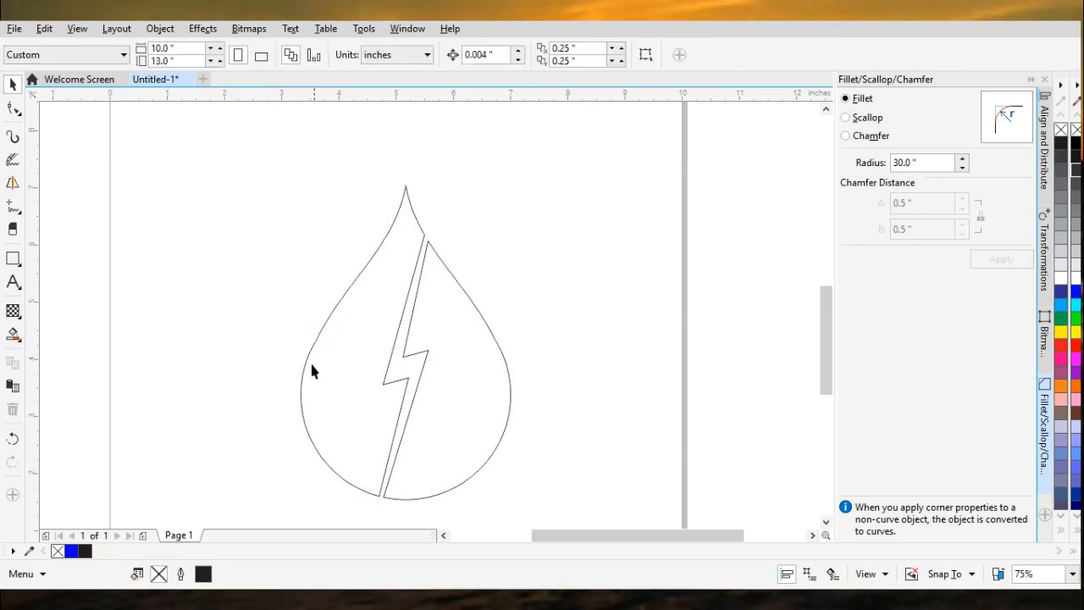
{"action": "left_click", "coordinate": [310, 354]}
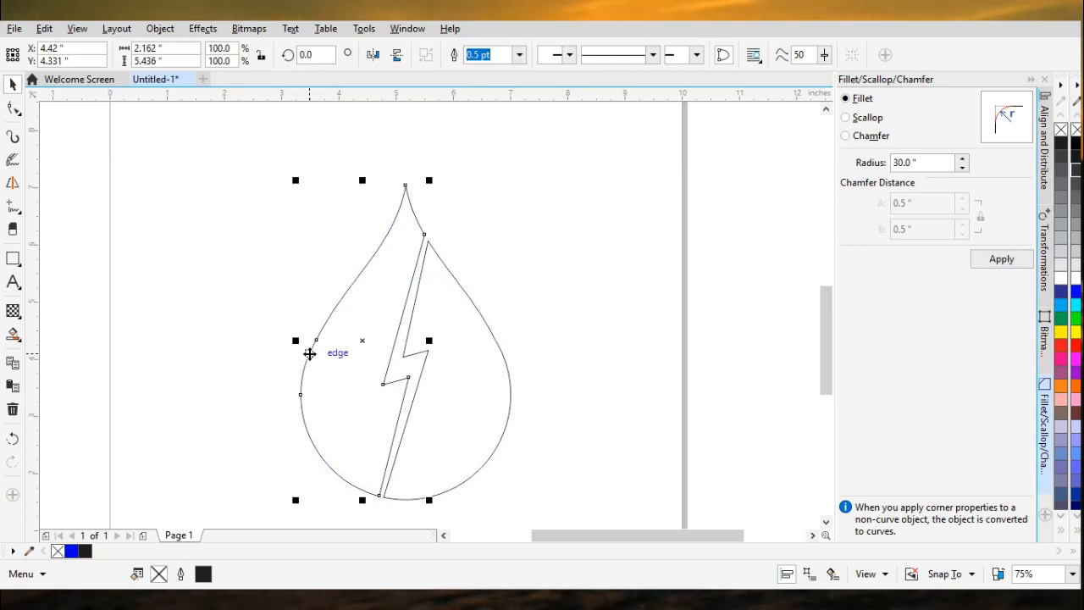
Remove the left half's inner node below the tip to curve its edge, and move the right half's top node up and inward
{"action": "left_click", "coordinate": [13, 107]}
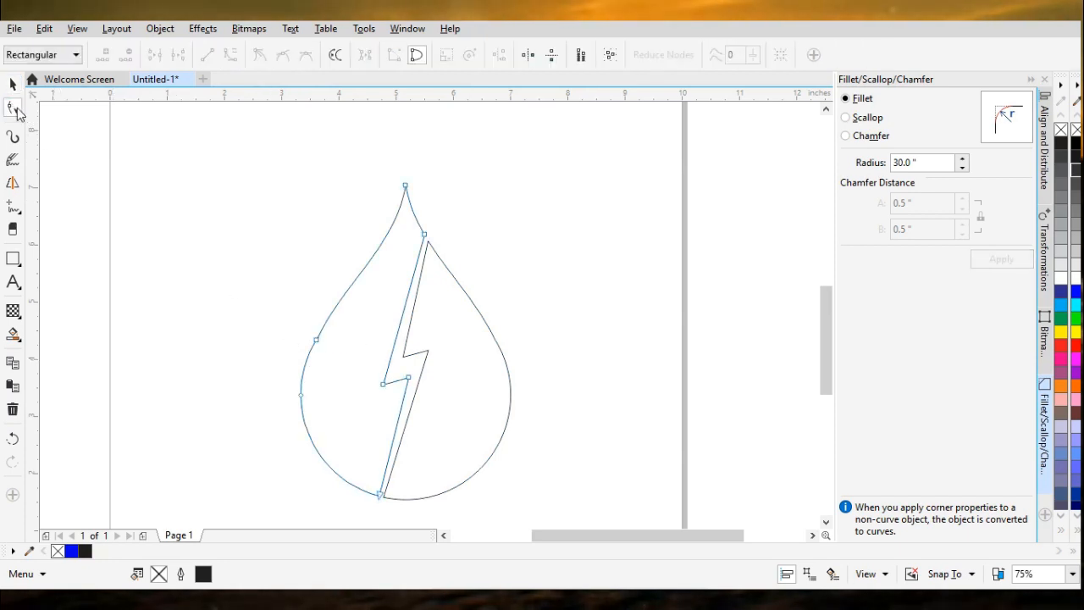
{"action": "left_click", "coordinate": [424, 236]}
{"action": "mouse_move", "coordinate": [424, 235]}
{"action": "left_mouse_down"}
{"action": "mouse_move", "coordinate": [431, 278]}
{"action": "mouse_move", "coordinate": [404, 338]}
{"action": "mouse_move", "coordinate": [406, 310]}
{"action": "mouse_move", "coordinate": [435, 274]}
{"action": "mouse_move", "coordinate": [429, 246]}
{"action": "mouse_move", "coordinate": [397, 438]}
{"action": "mouse_move", "coordinate": [431, 245]}
{"action": "mouse_move", "coordinate": [417, 224]}
{"action": "left_mouse_up"}
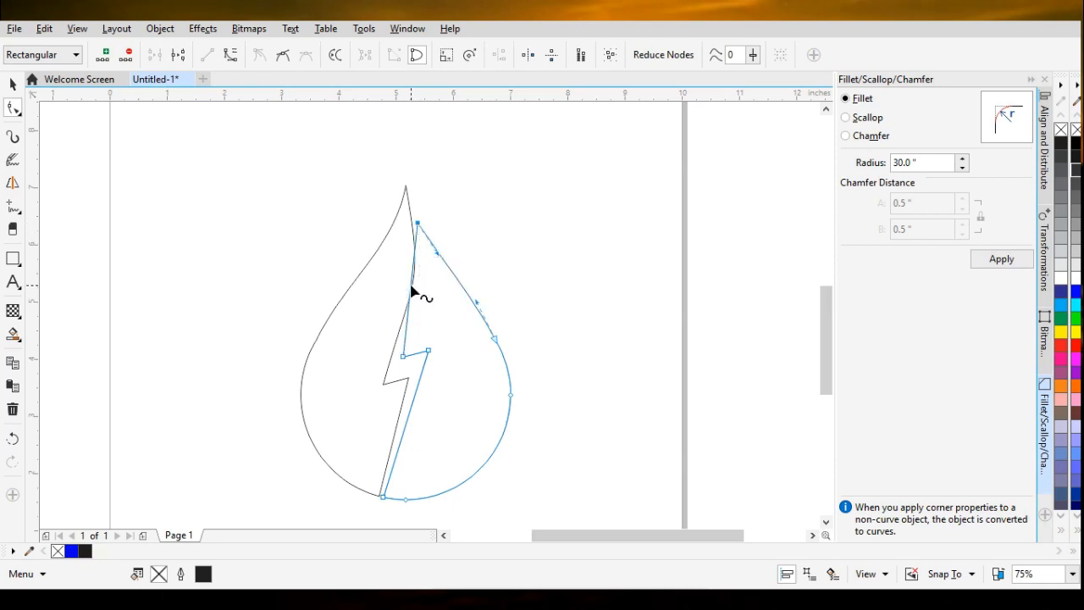
Convert the right half's upper inner edge to a curve and bend it parallel to the left half's inner edge
{"action": "right_click", "coordinate": [413, 289]}
{"action": "left_click", "coordinate": [449, 350]}
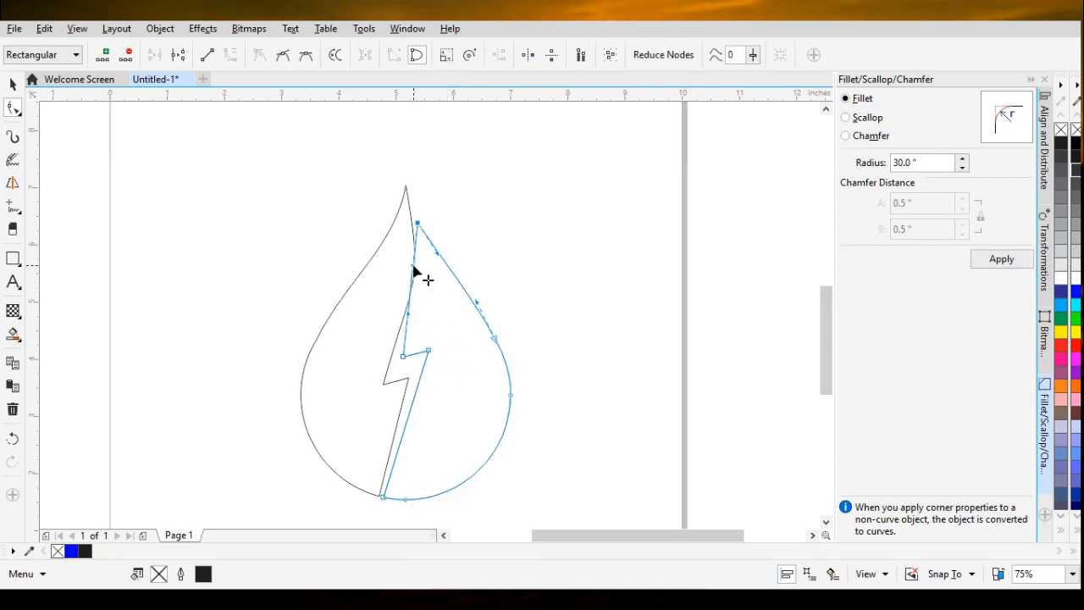
{"action": "left_click_drag", "start_coordinate": [416, 264], "coordinate": [431, 272]}
{"action": "left_click_drag", "start_coordinate": [434, 288], "coordinate": [435, 289]}
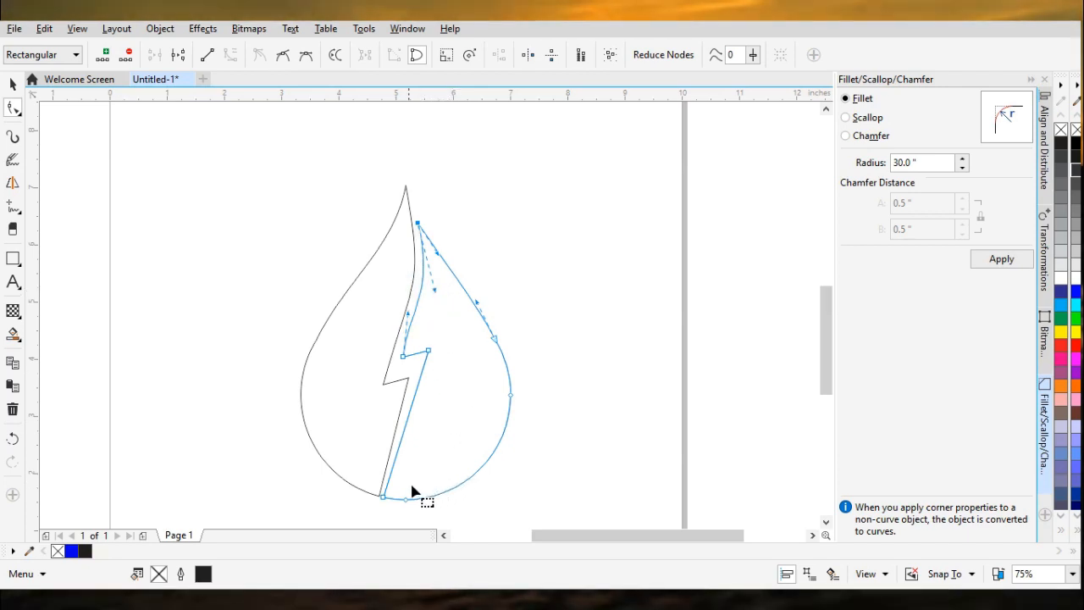
Delete the right half's bottom corner node to round it, and move the left half's bottom node under that rounded corner
{"action": "left_click", "coordinate": [386, 502]}
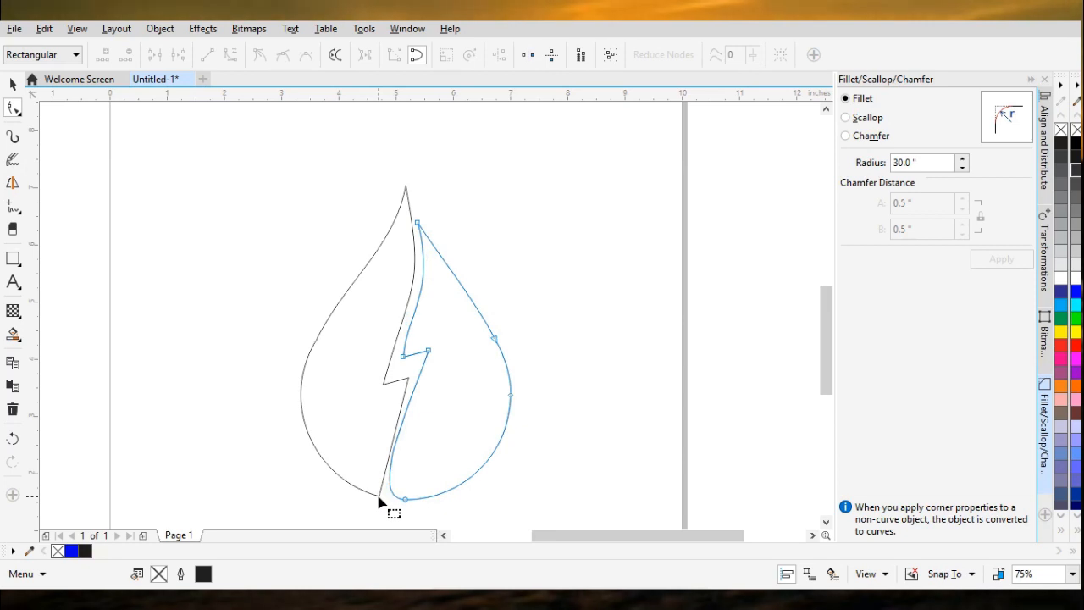
{"action": "left_click", "coordinate": [380, 499]}
{"action": "left_click", "coordinate": [380, 494]}
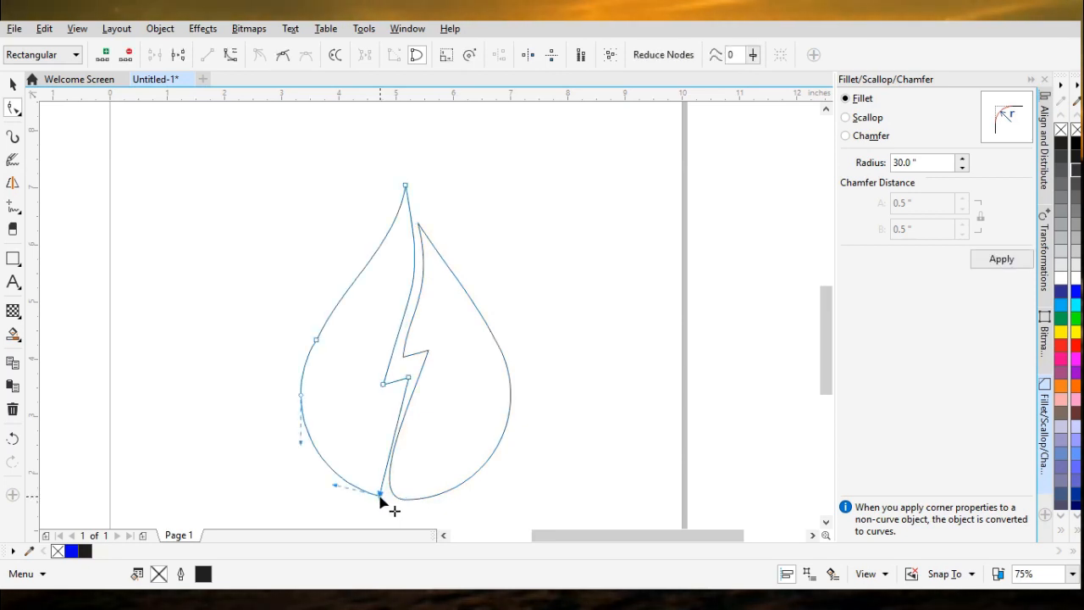
{"action": "left_click_drag", "start_coordinate": [381, 495], "coordinate": [337, 495]}
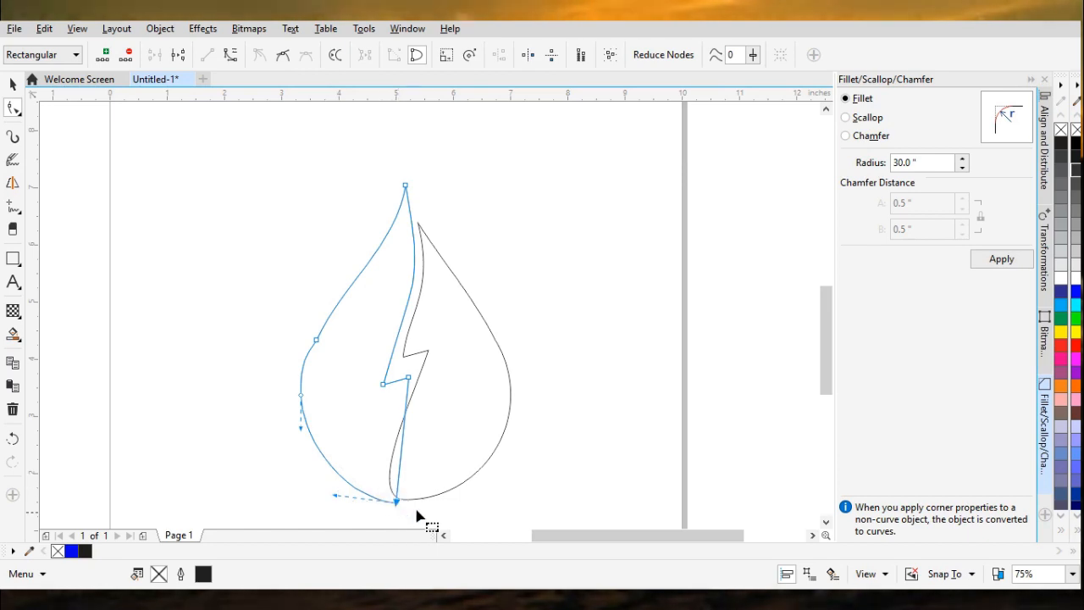
Convert the left half's lower inner edge to a curve and shape it to follow the right half's lower inner edge
{"action": "left_click", "coordinate": [403, 440]}
{"action": "right_click", "coordinate": [404, 439]}
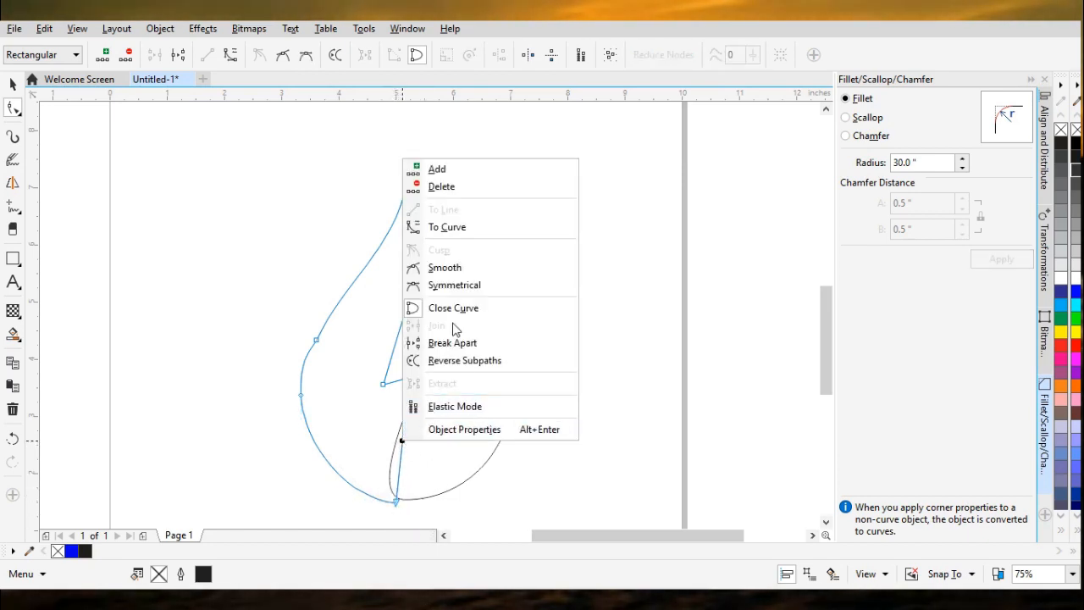
{"action": "left_click", "coordinate": [441, 230]}
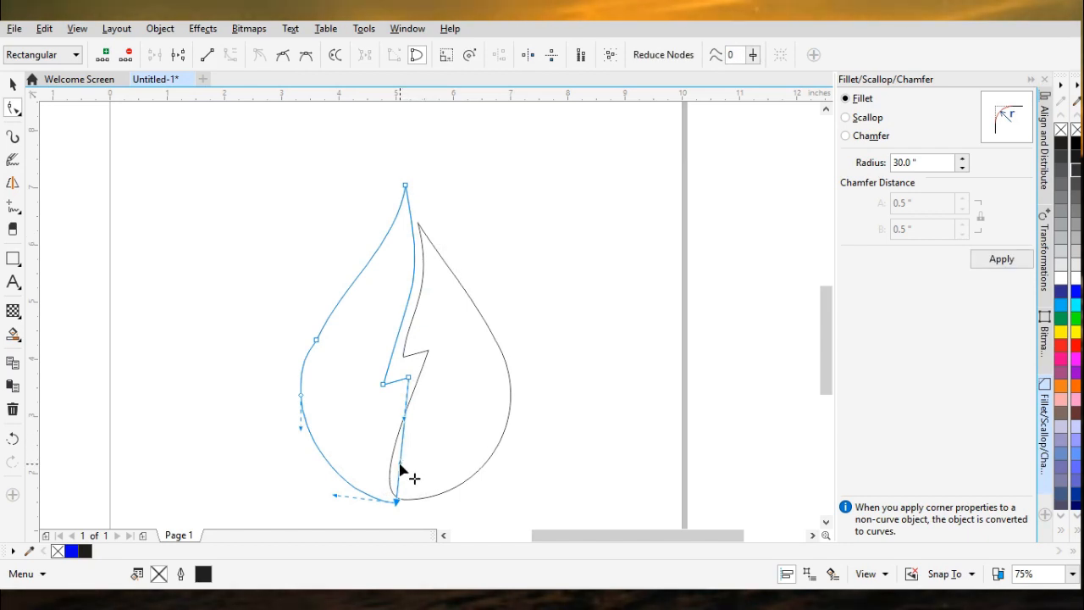
{"action": "left_click_drag", "start_coordinate": [399, 466], "coordinate": [354, 484]}
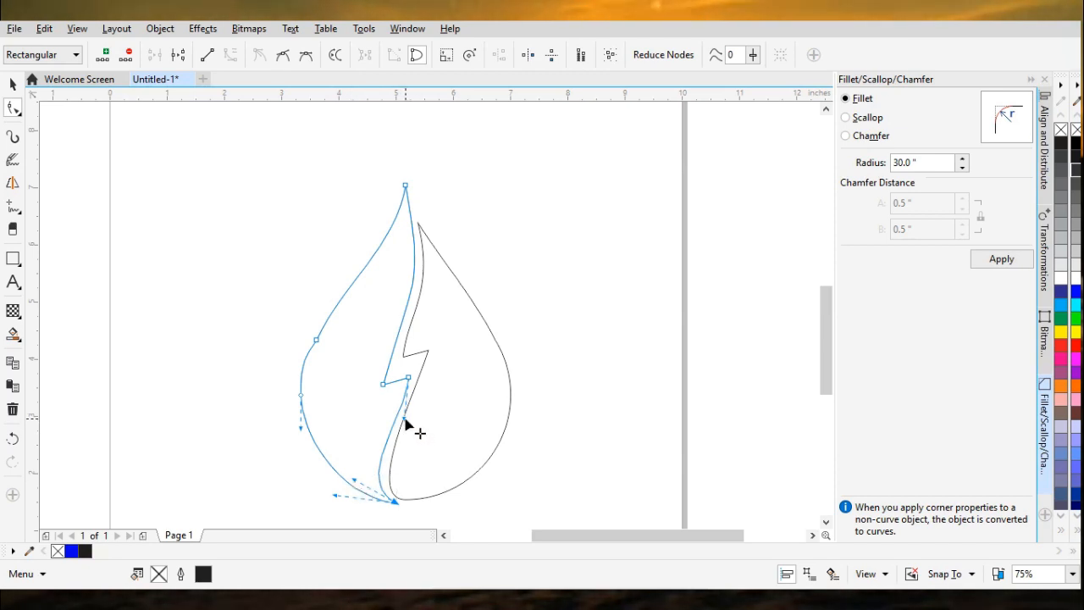
{"action": "left_click_drag", "start_coordinate": [404, 418], "coordinate": [401, 422]}
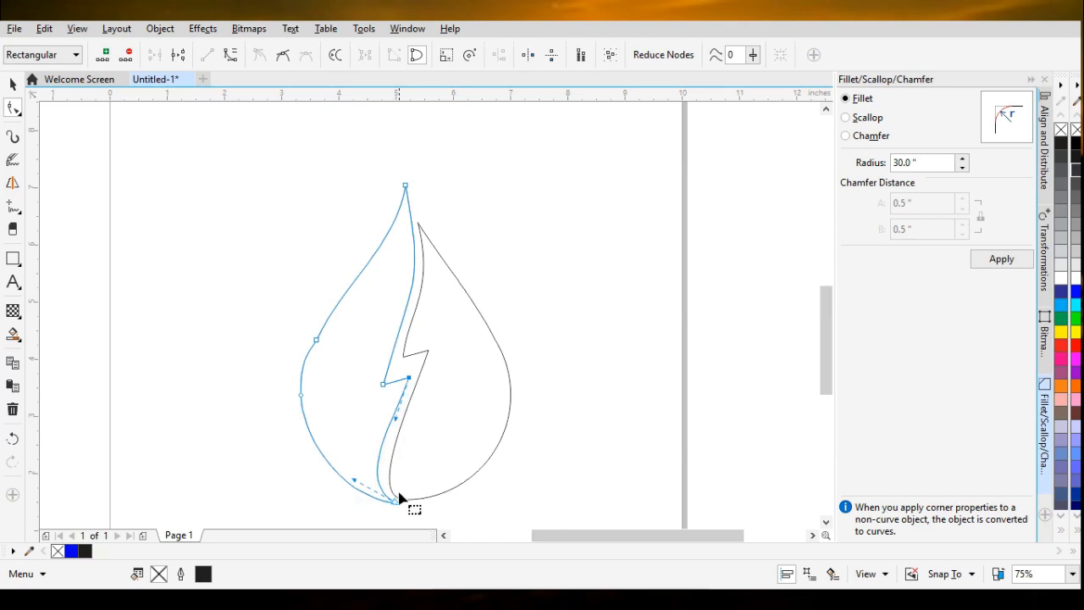
{"action": "left_click_drag", "start_coordinate": [385, 489], "coordinate": [360, 485]}
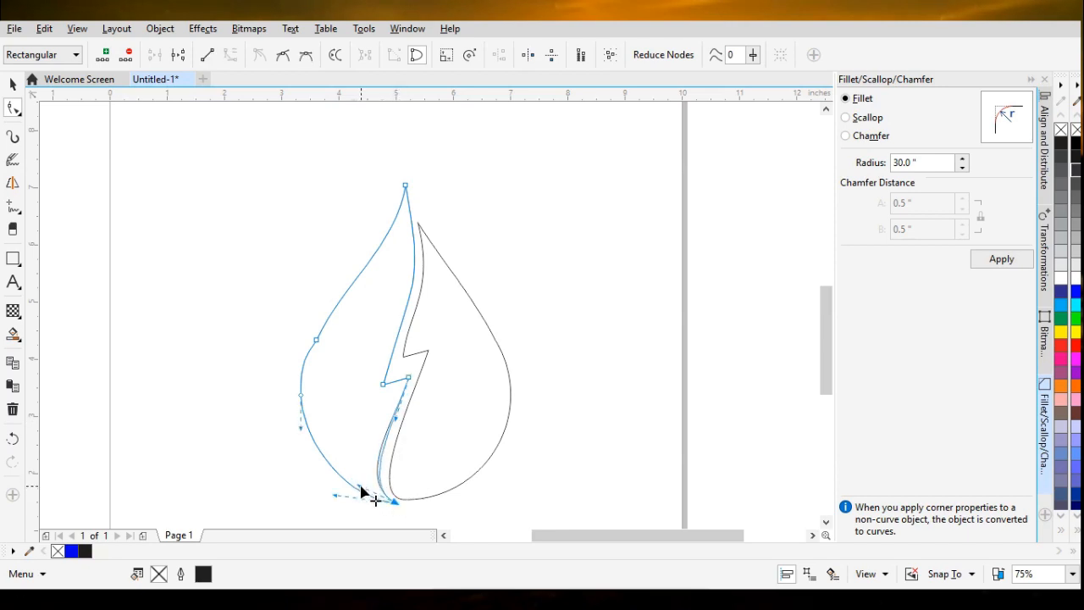
{"action": "left_click_drag", "start_coordinate": [361, 486], "coordinate": [362, 487]}
{"action": "left_click", "coordinate": [474, 525]}
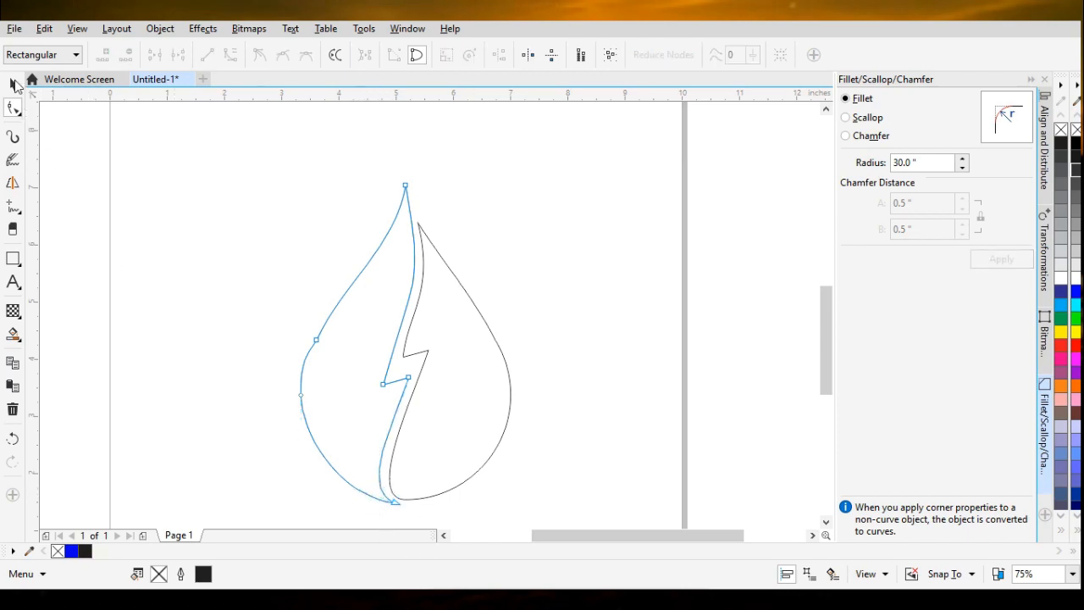
Draw a straight line about 1.2" wide and 0.7" high from the left half's inner bolt corner up to its outer edge
{"action": "left_click", "coordinate": [14, 85]}
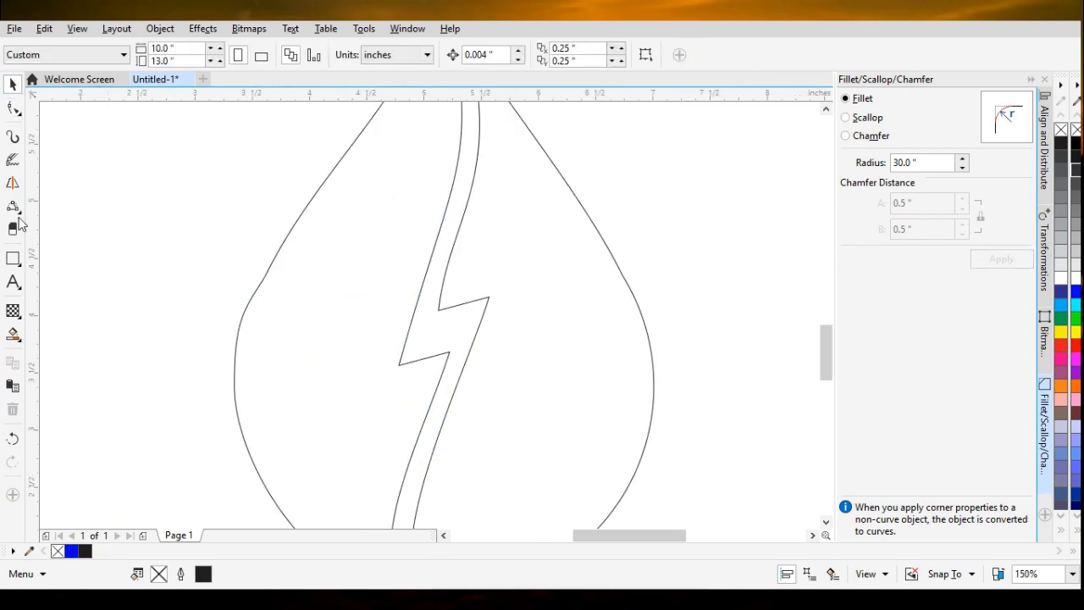
{"action": "left_click", "coordinate": [18, 213]}
{"action": "left_click", "coordinate": [61, 224]}
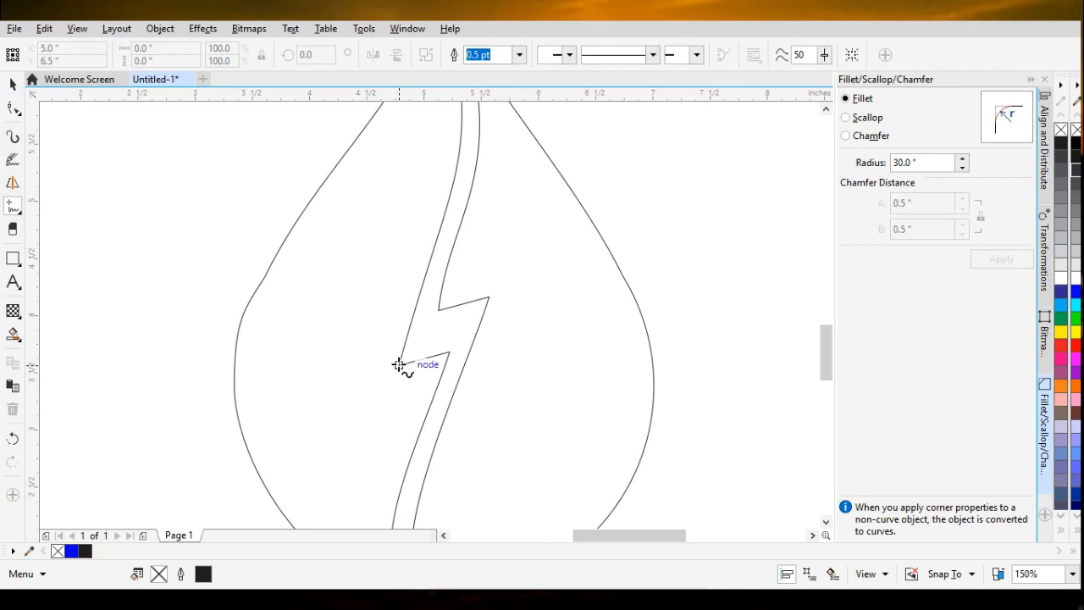
{"action": "left_click", "coordinate": [399, 364]}
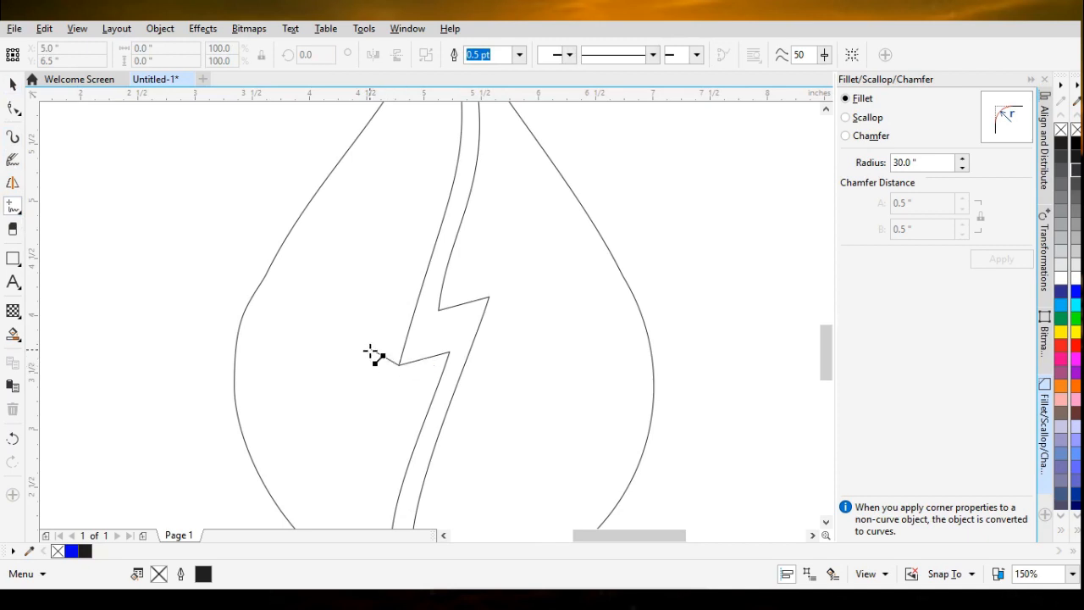
{"action": "left_click", "coordinate": [258, 282]}
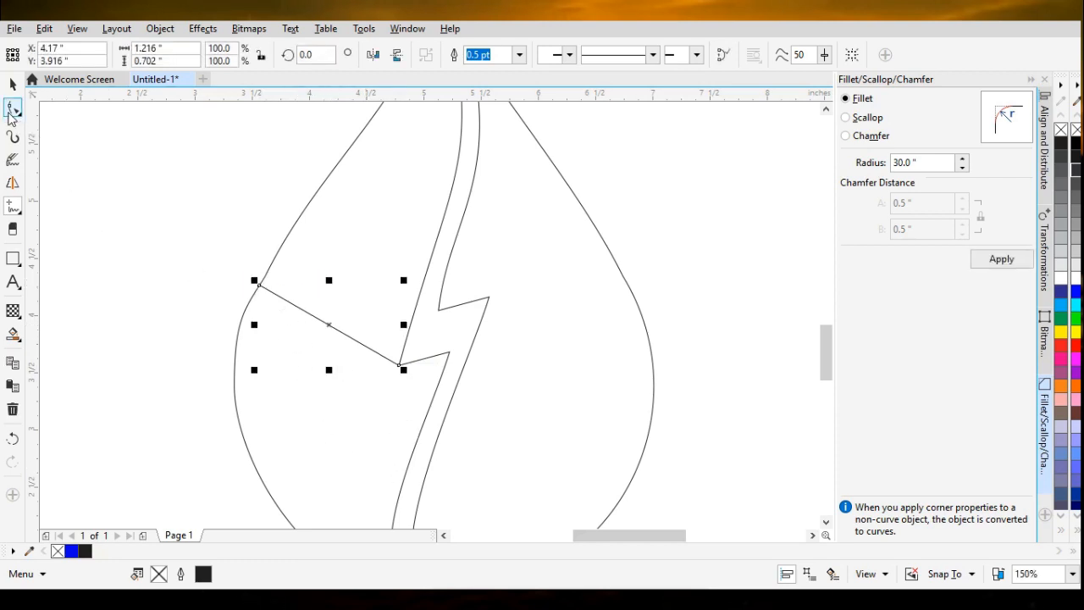
Convert the line in the left half to a curve and bend it downward into a smooth sag
{"action": "left_click", "coordinate": [13, 109]}
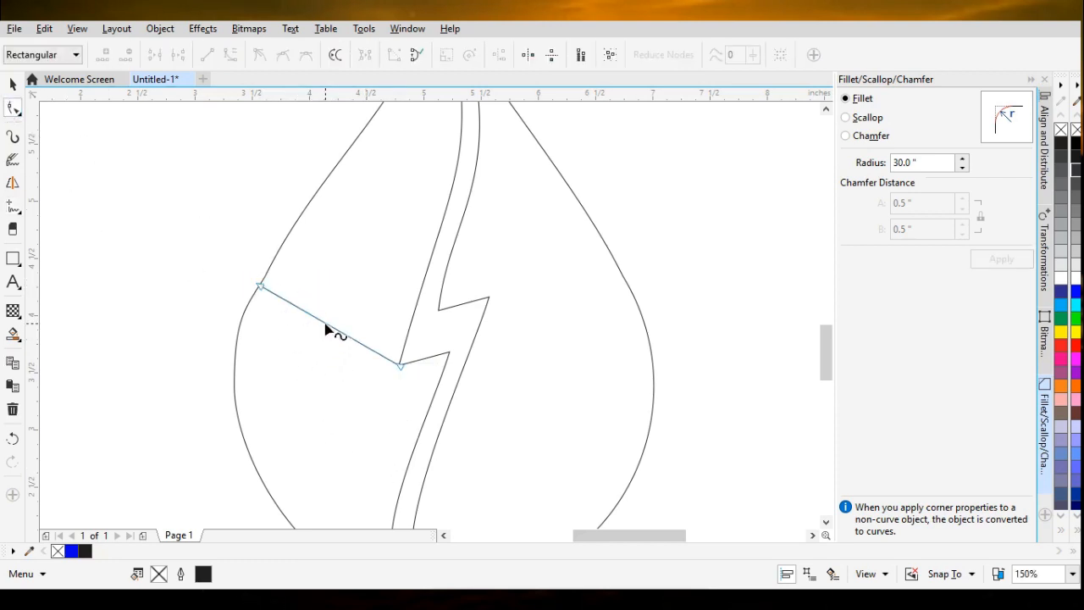
{"action": "right_click", "coordinate": [325, 323]}
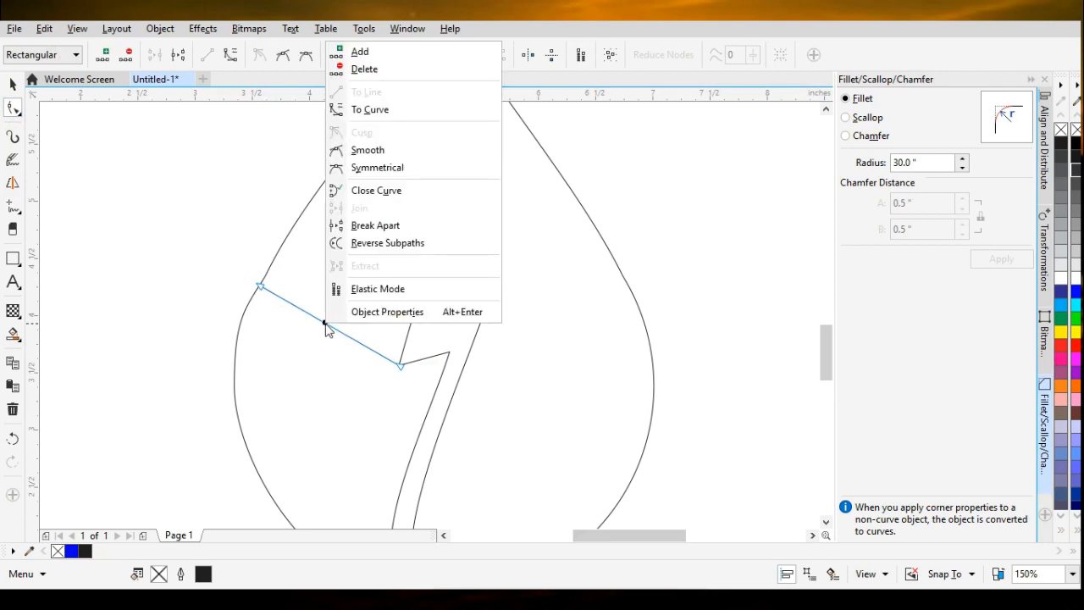
{"action": "left_click", "coordinate": [370, 110]}
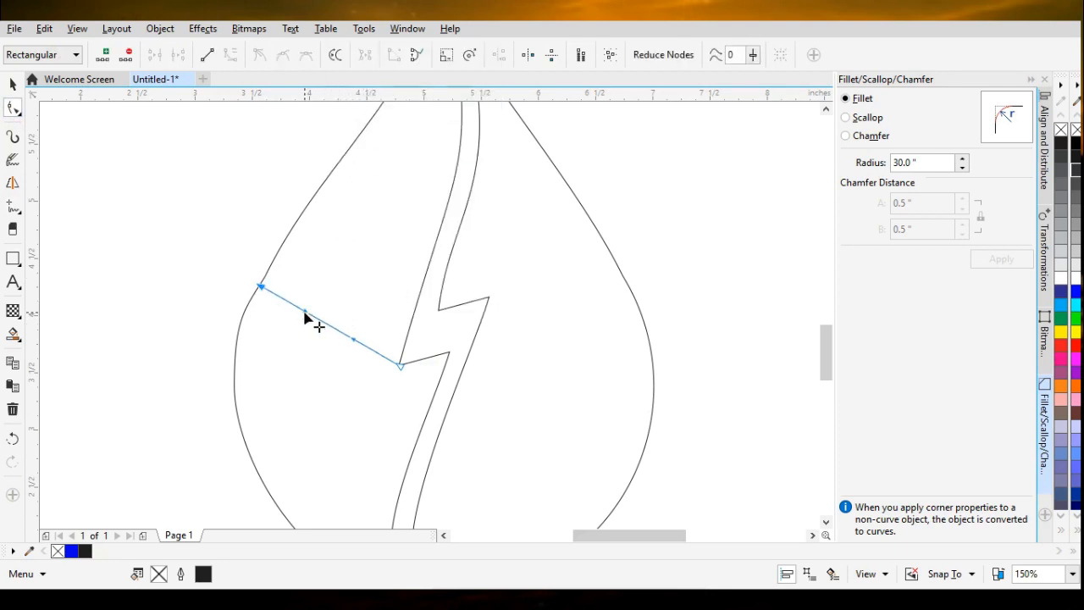
{"action": "left_click_drag", "start_coordinate": [304, 313], "coordinate": [266, 383]}
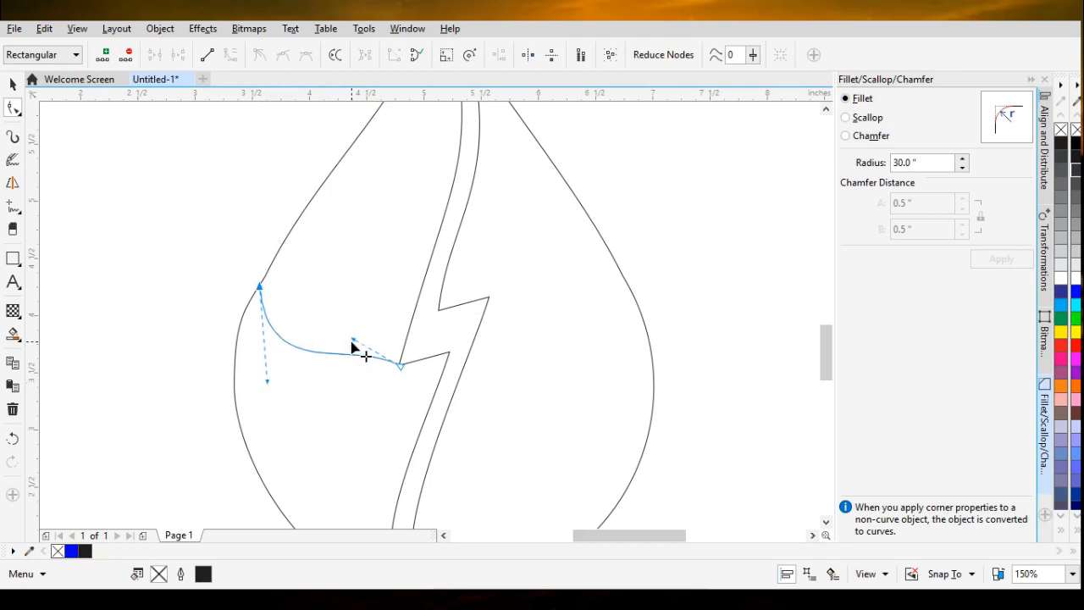
{"action": "left_click_drag", "start_coordinate": [354, 342], "coordinate": [343, 383]}
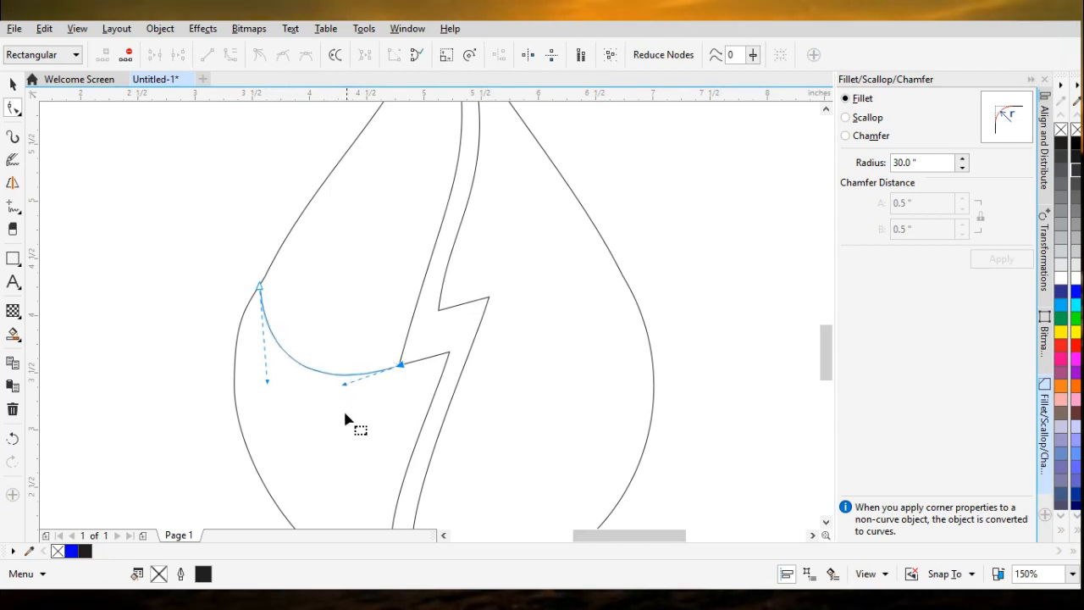
Draw a line about 1.4" wide from the right half's bolt corner down to its outer edge, extending the end node slightly past the edge
{"action": "left_click", "coordinate": [488, 303]}
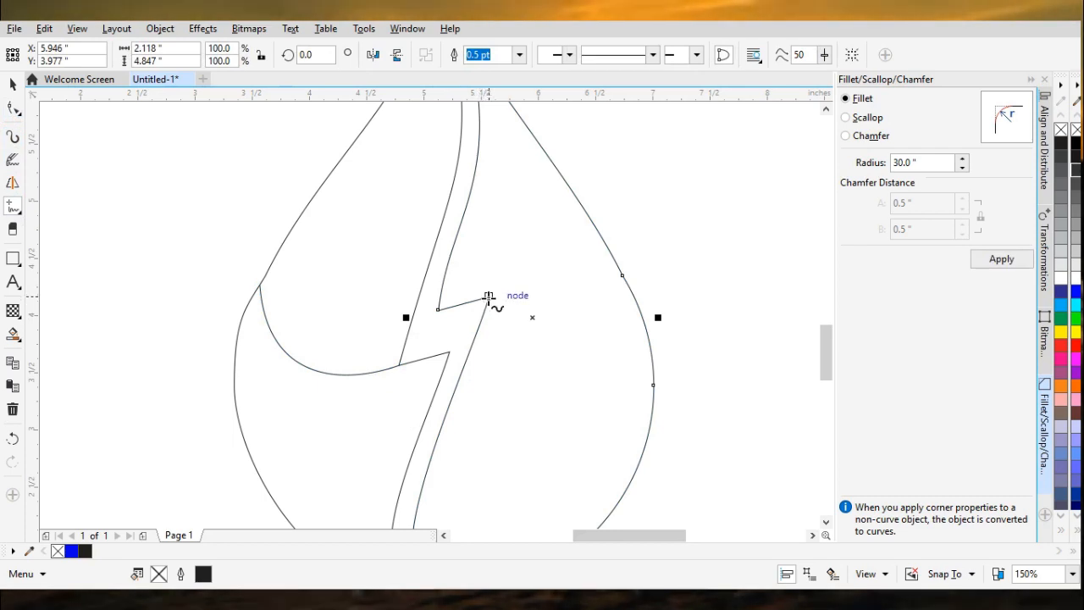
{"action": "left_click", "coordinate": [488, 297]}
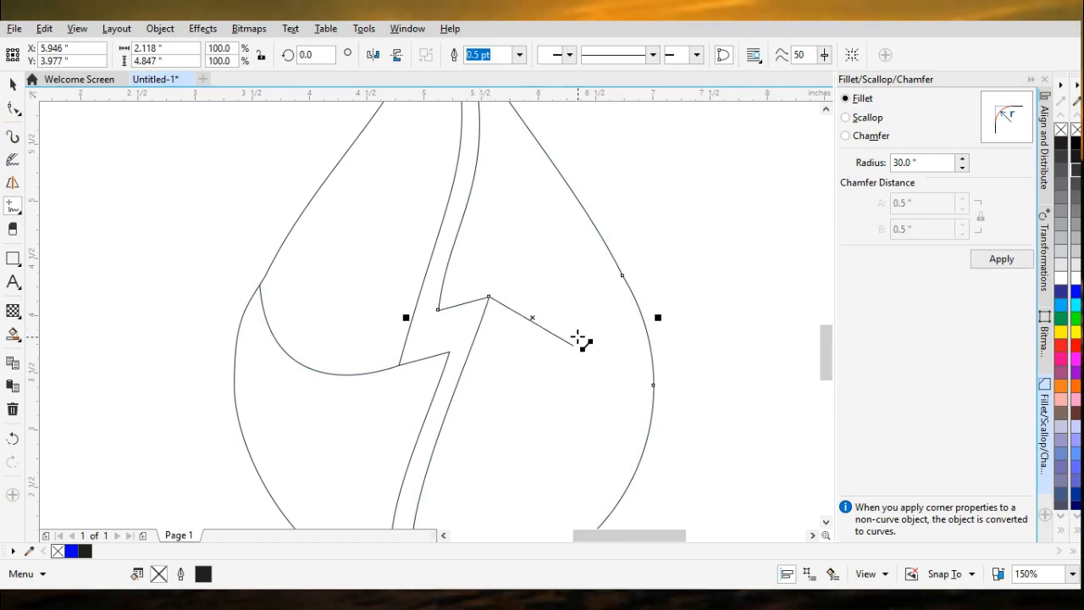
{"action": "left_click", "coordinate": [653, 386]}
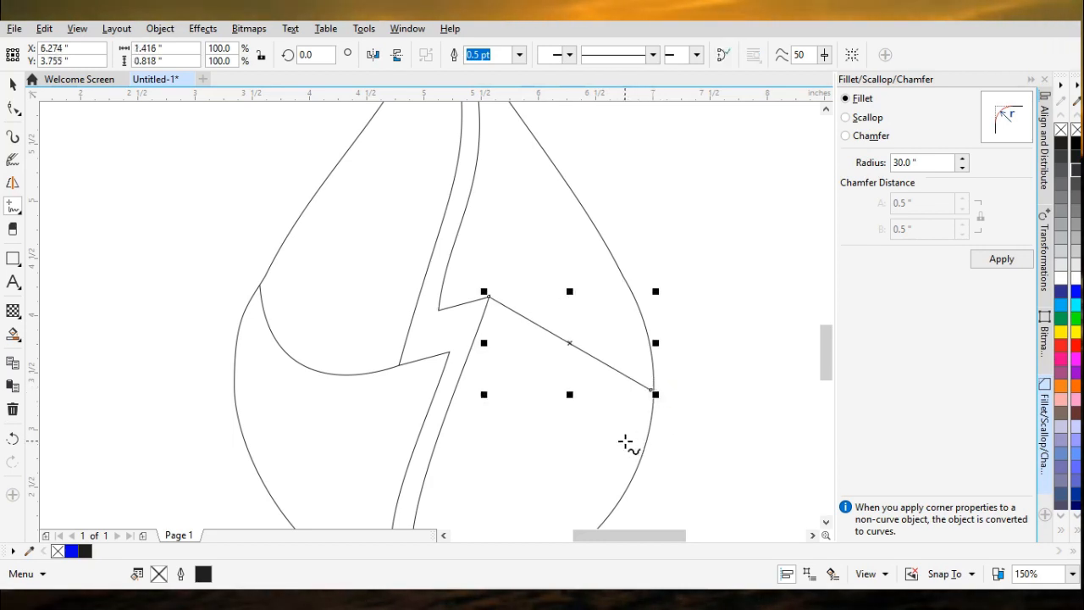
{"action": "left_click", "coordinate": [14, 110]}
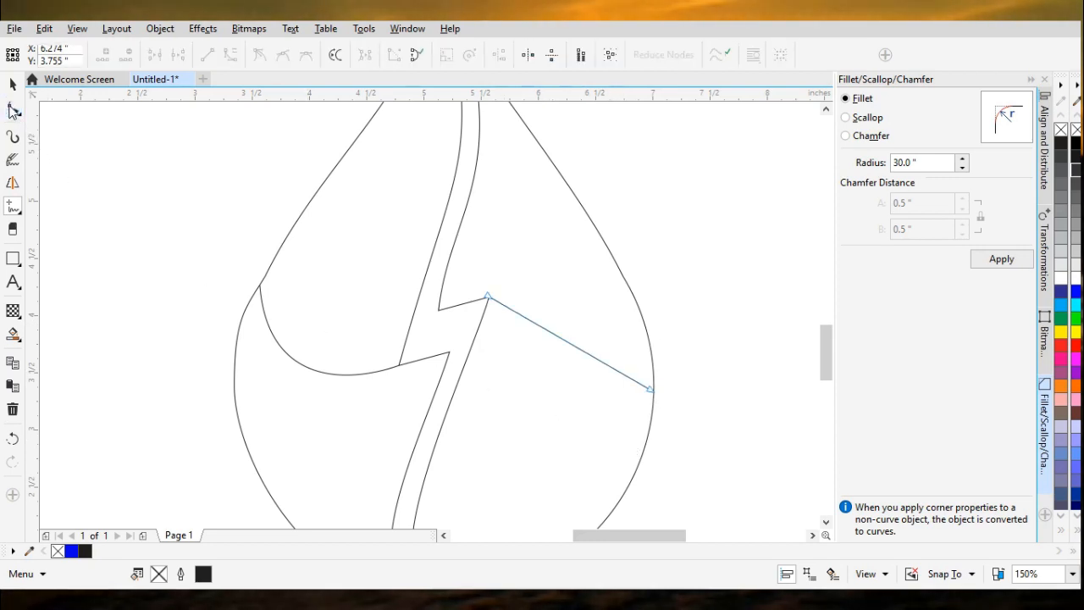
{"action": "left_click", "coordinate": [649, 390]}
{"action": "left_click_drag", "start_coordinate": [652, 389], "coordinate": [655, 395]}
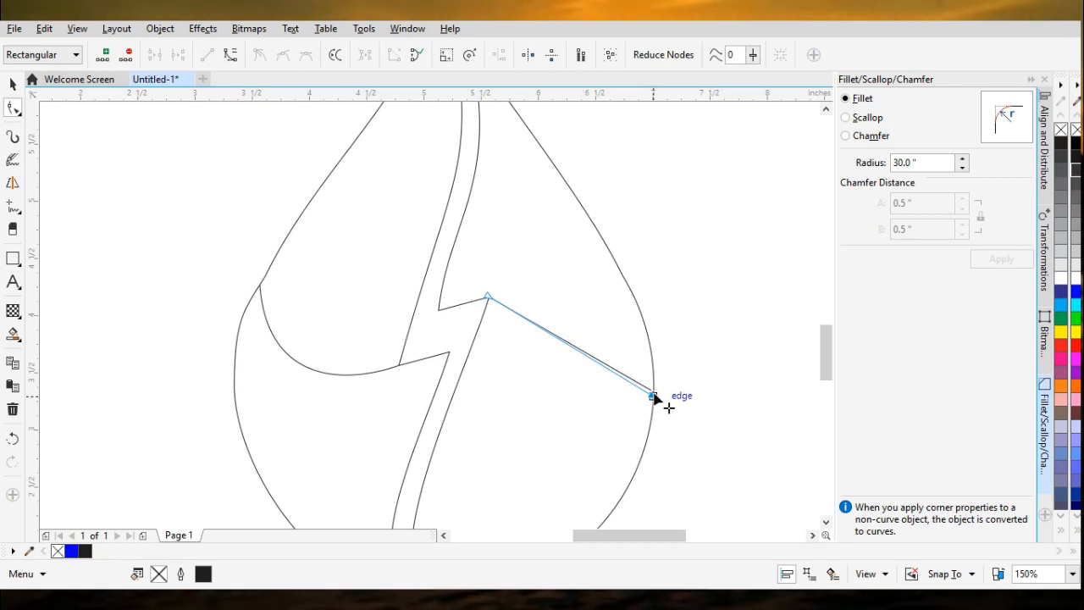
{"action": "left_click_drag", "start_coordinate": [655, 394], "coordinate": [655, 394]}
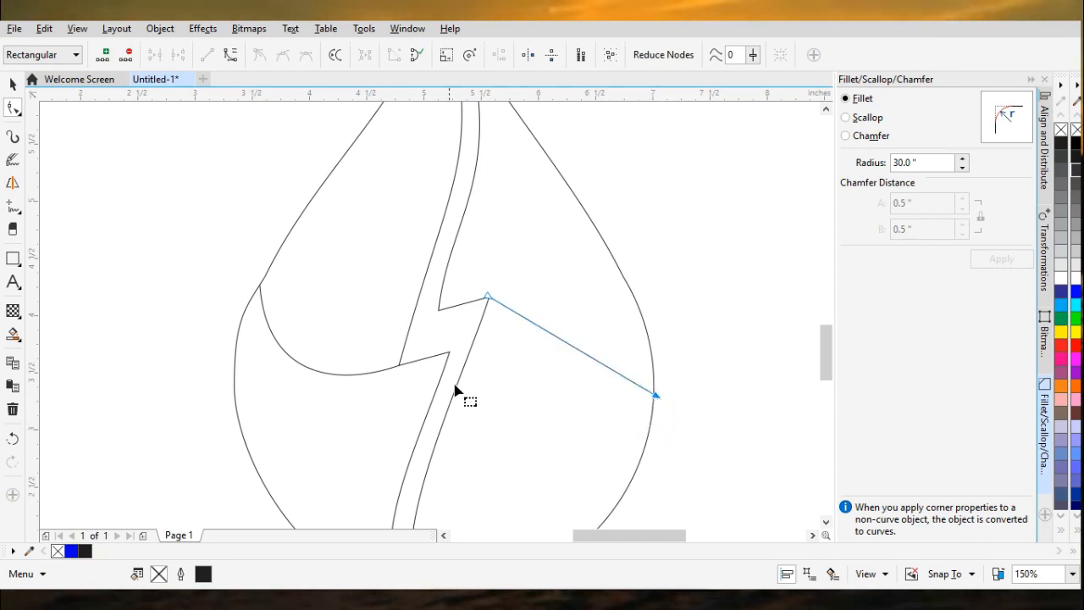
Convert the line in the right half to a curve and bend it upward into an arch
{"action": "right_click", "coordinate": [557, 337]}
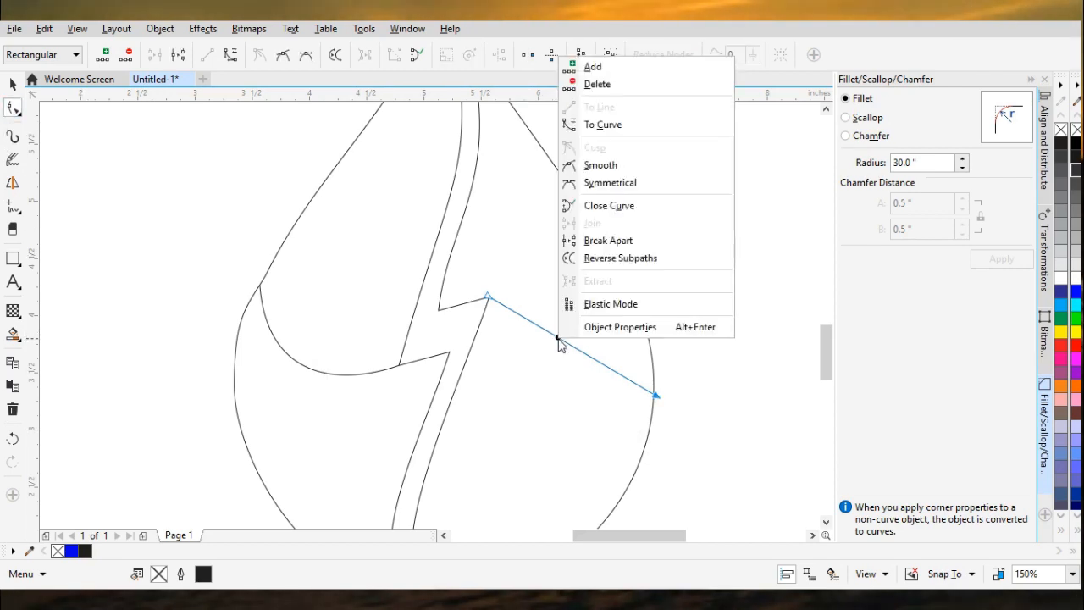
{"action": "left_click", "coordinate": [603, 126]}
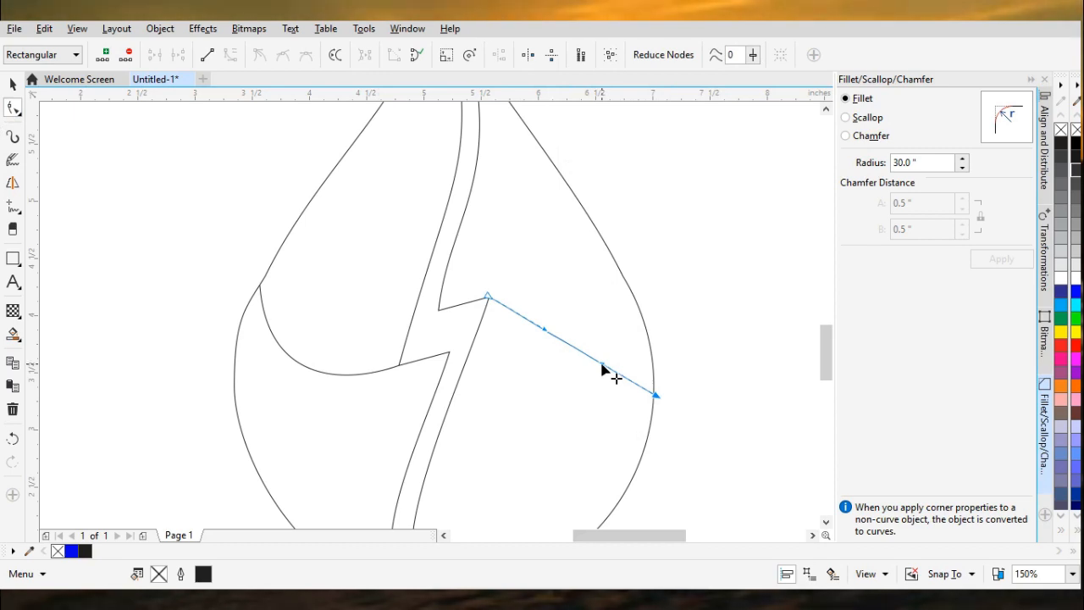
{"action": "left_click_drag", "start_coordinate": [603, 367], "coordinate": [515, 383]}
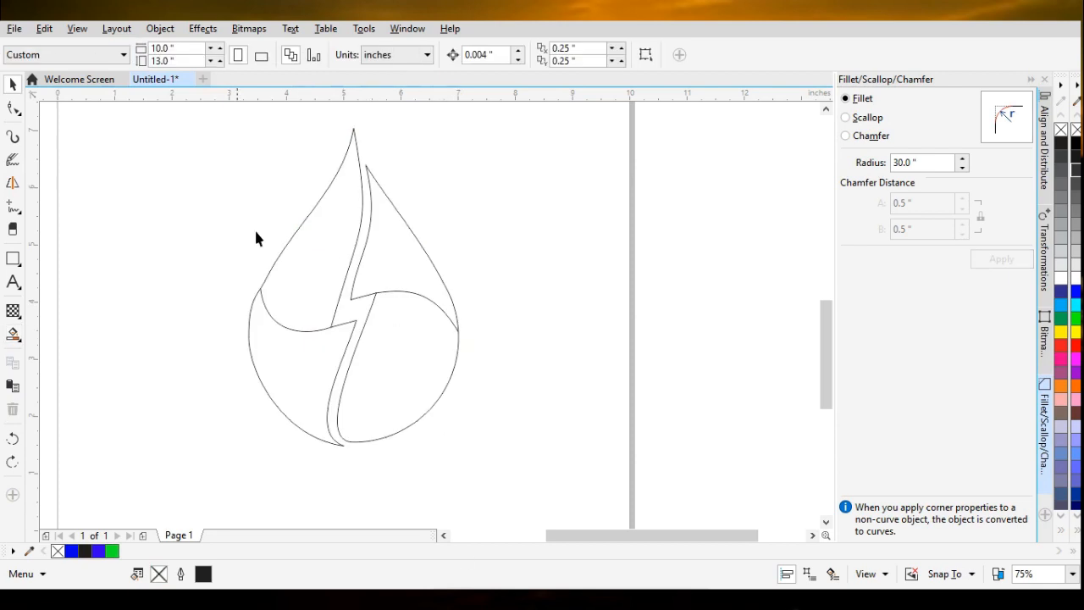
Smart Fill both pieces of the drop's left half with solid green
{"action": "left_click", "coordinate": [19, 340]}
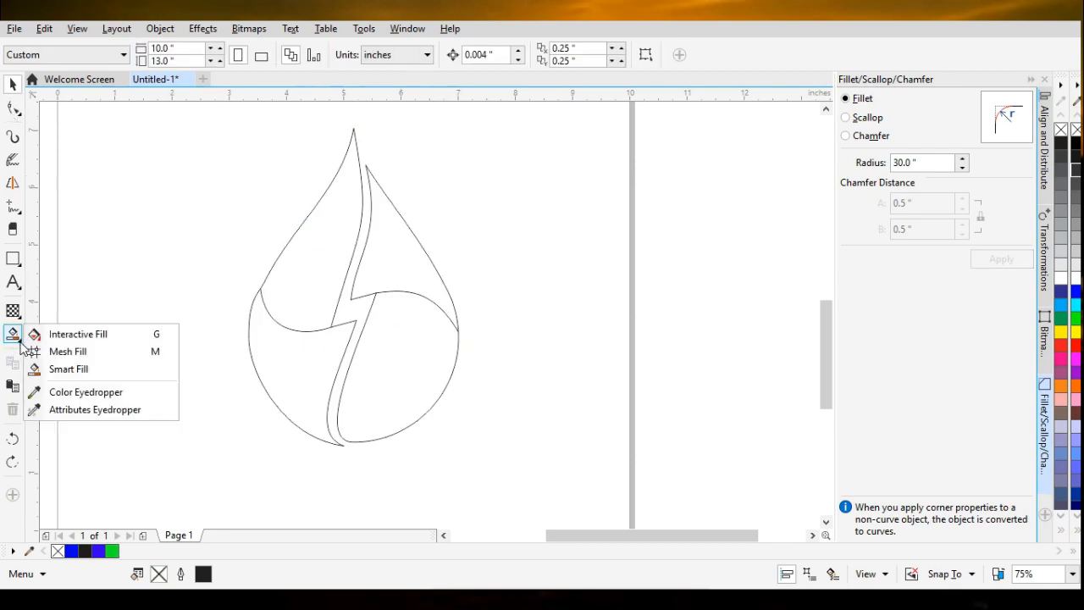
{"action": "left_click", "coordinate": [68, 369]}
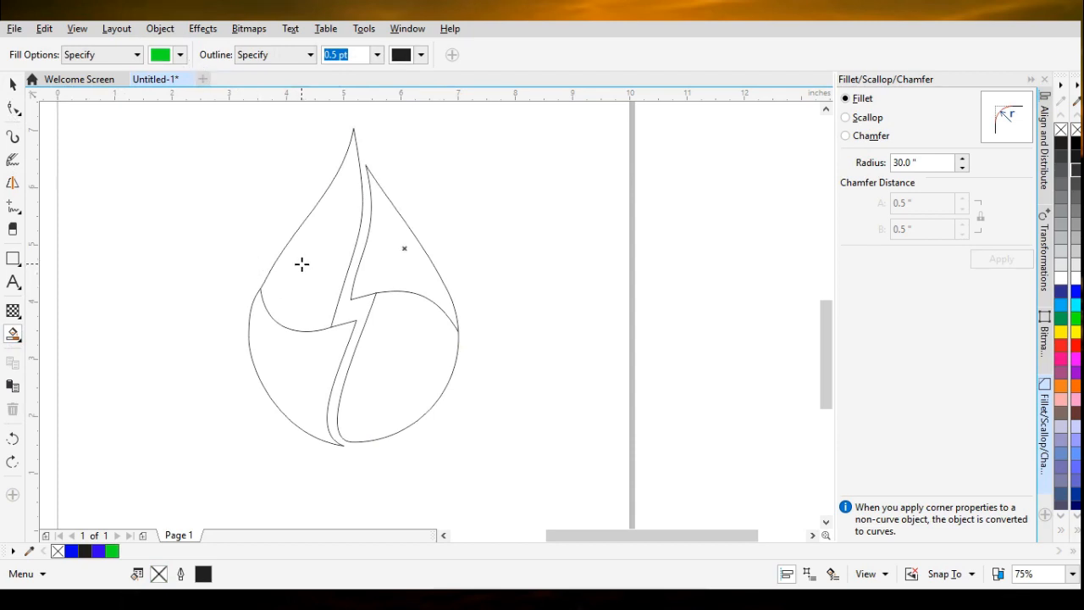
{"action": "left_click", "coordinate": [301, 264]}
{"action": "left_click", "coordinate": [285, 380]}
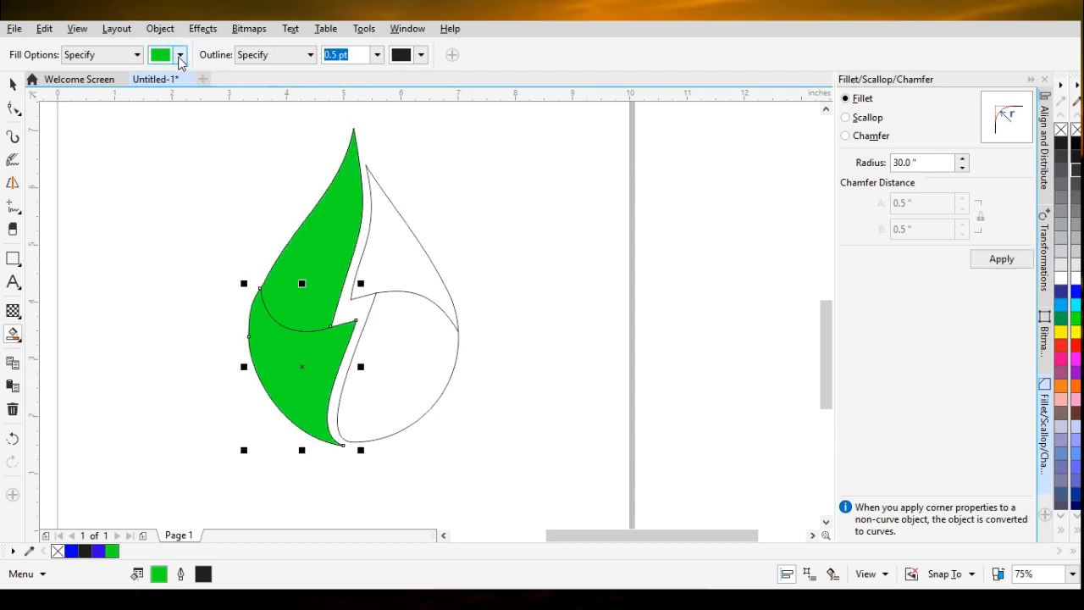
Sample blue #1B0BFF as the Smart Fill colour and fill both pieces of the drop's right half with it
{"action": "left_click", "coordinate": [180, 56]}
{"action": "left_click", "coordinate": [214, 95]}
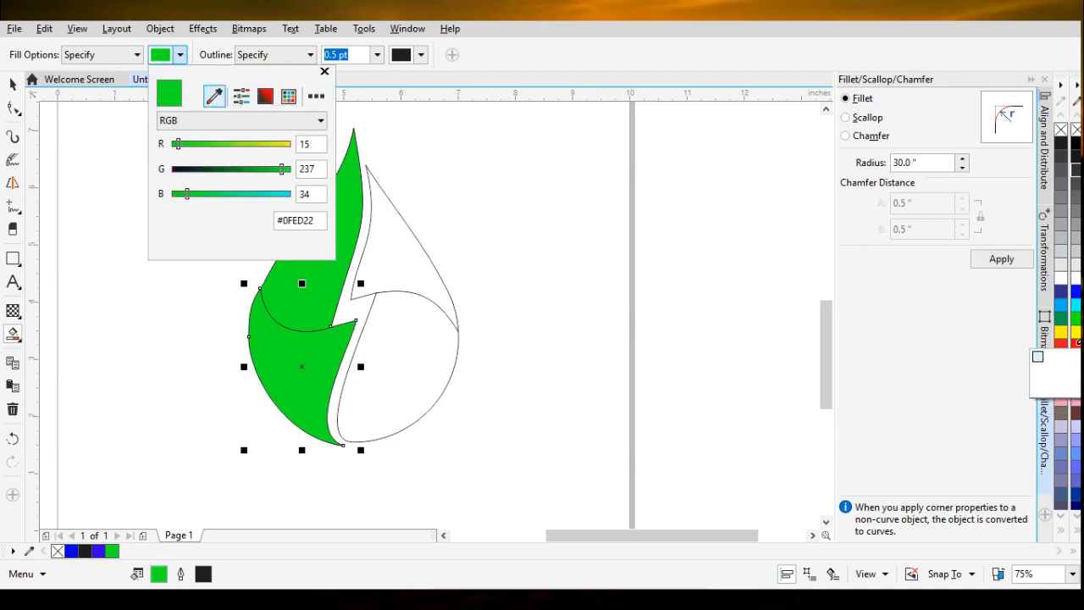
{"action": "left_click", "coordinate": [1076, 292]}
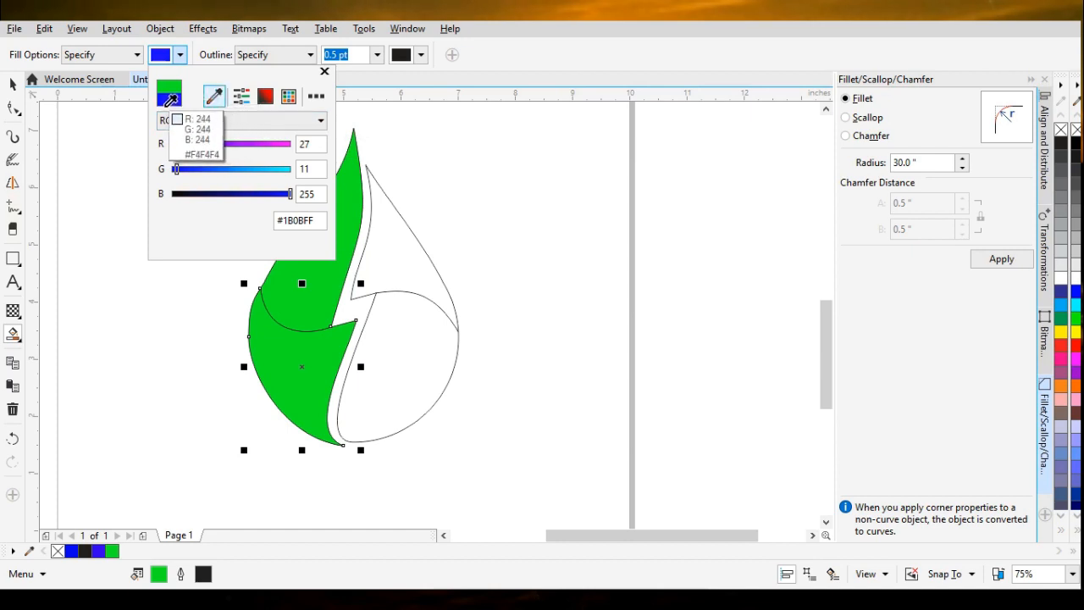
{"action": "left_click", "coordinate": [395, 247]}
{"action": "left_click", "coordinate": [395, 247]}
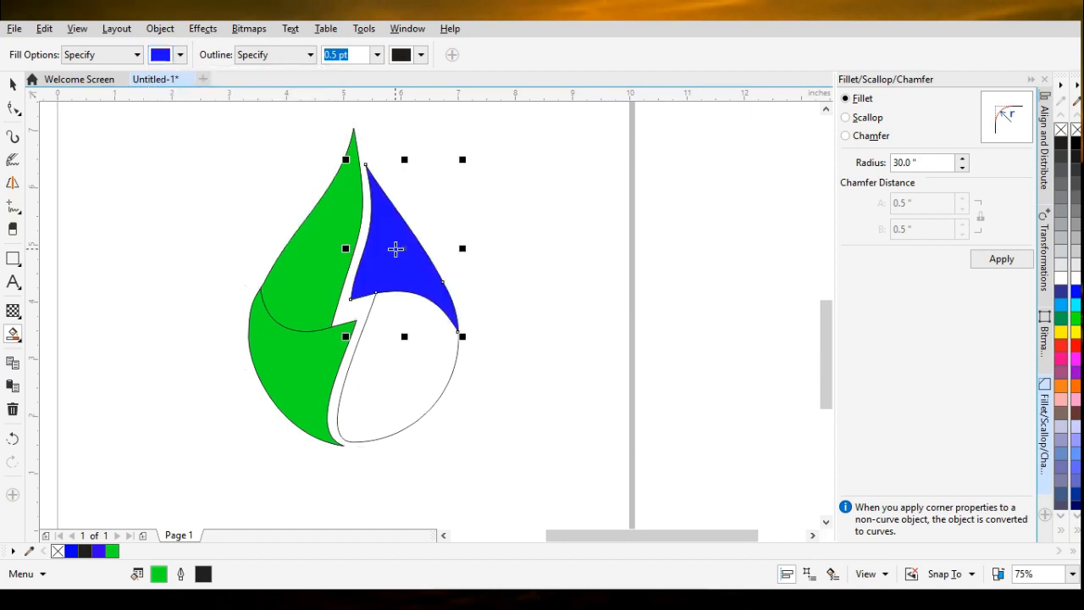
{"action": "left_click", "coordinate": [400, 359]}
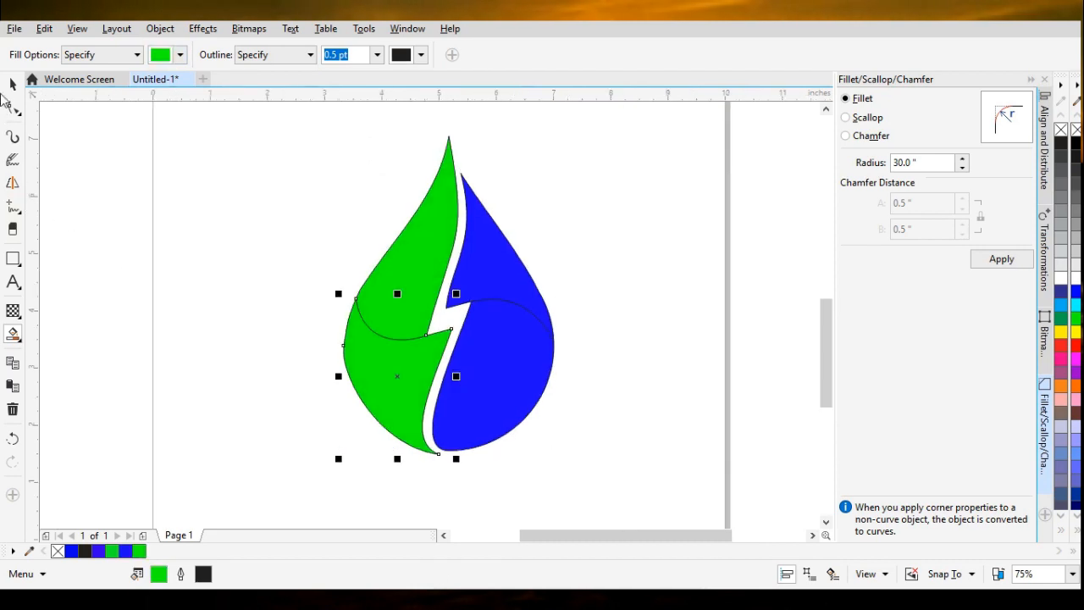
Give the upper green piece a linear gradient from green near the tip to black just below its sagging edge, with the midpoint shifted toward black
{"action": "key", "text": "space"}
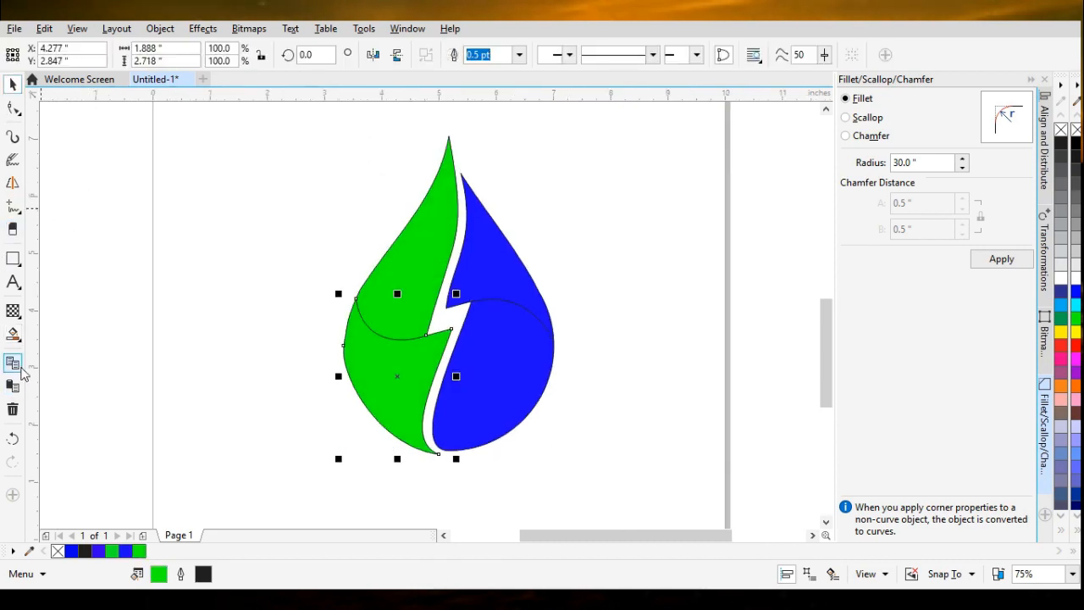
{"action": "left_click", "coordinate": [19, 340]}
{"action": "left_click", "coordinate": [76, 331]}
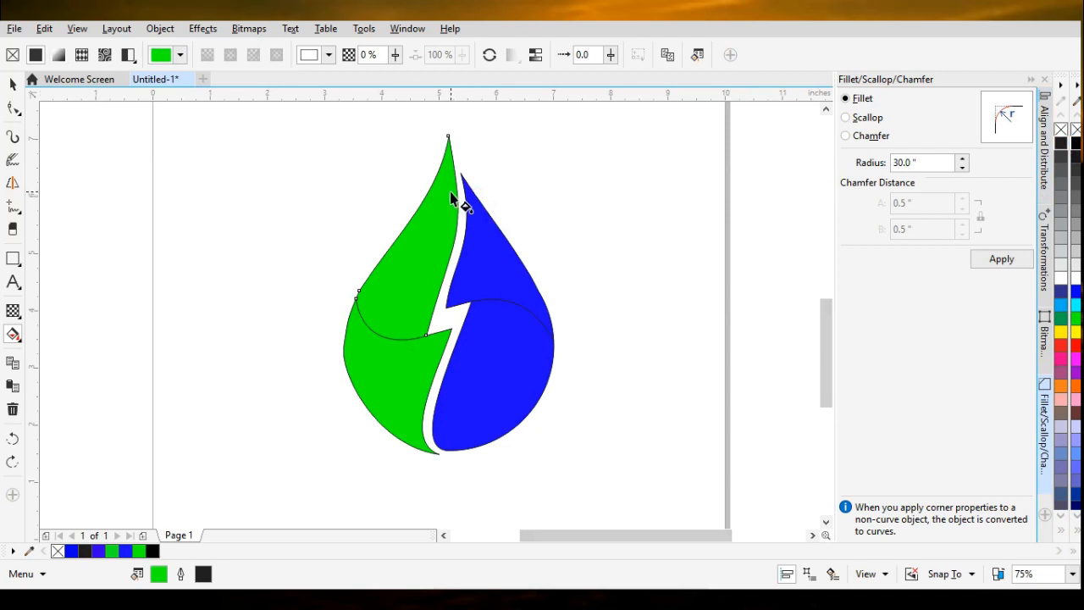
{"action": "left_click_drag", "start_coordinate": [449, 193], "coordinate": [398, 305]}
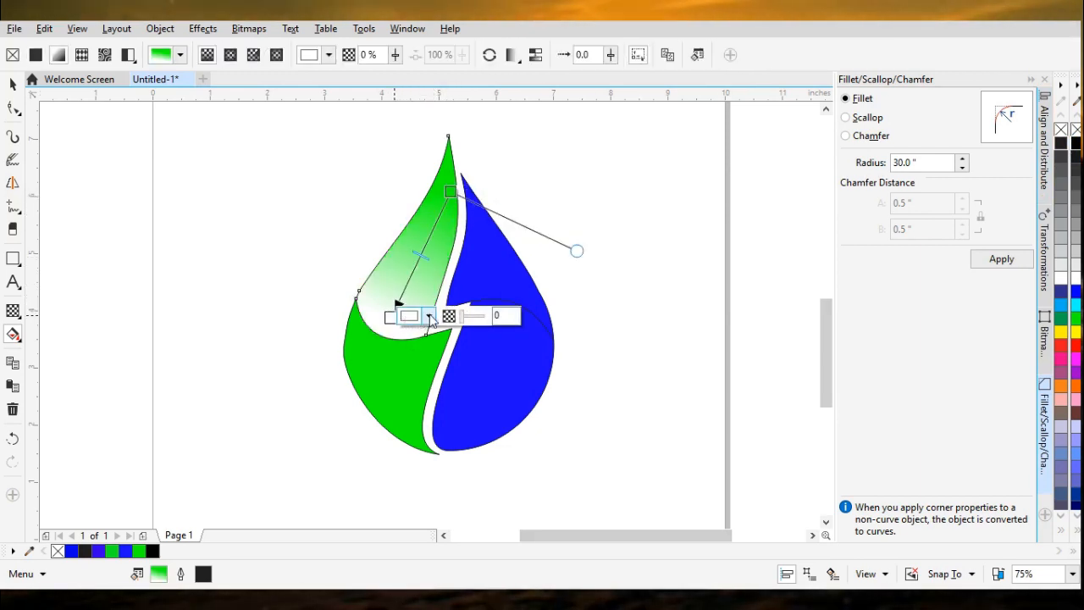
{"action": "left_click", "coordinate": [429, 317]}
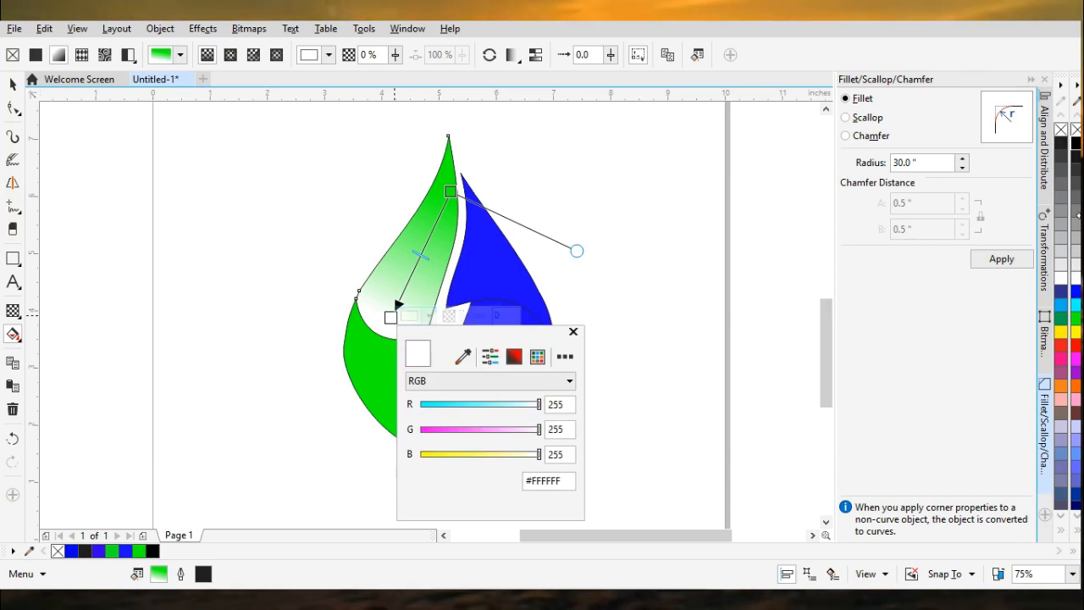
{"action": "left_click", "coordinate": [1075, 160]}
{"action": "left_click", "coordinate": [1075, 160]}
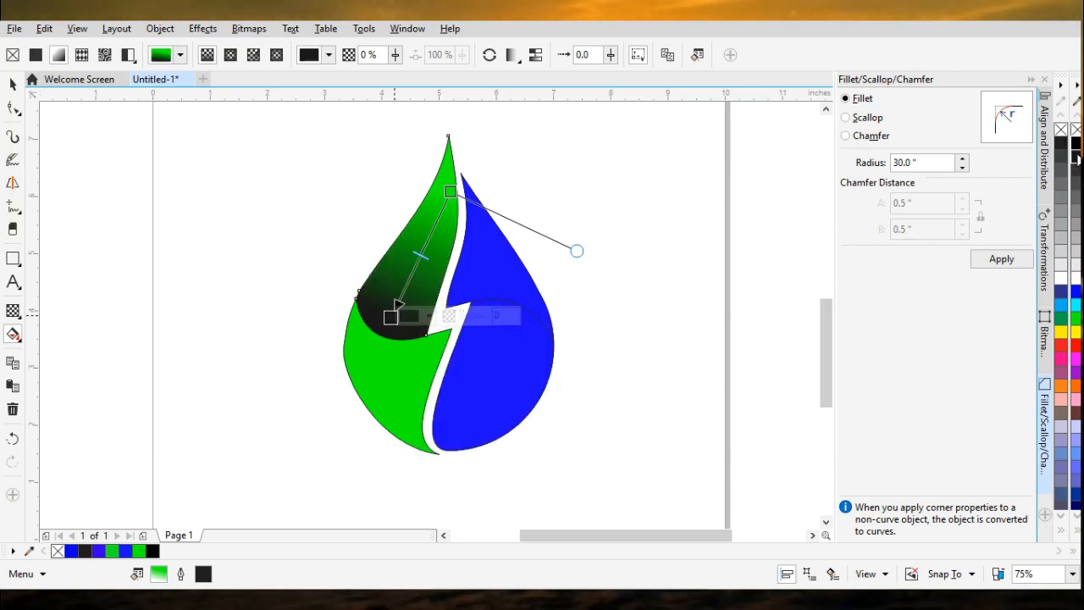
{"action": "left_click_drag", "start_coordinate": [388, 308], "coordinate": [370, 353]}
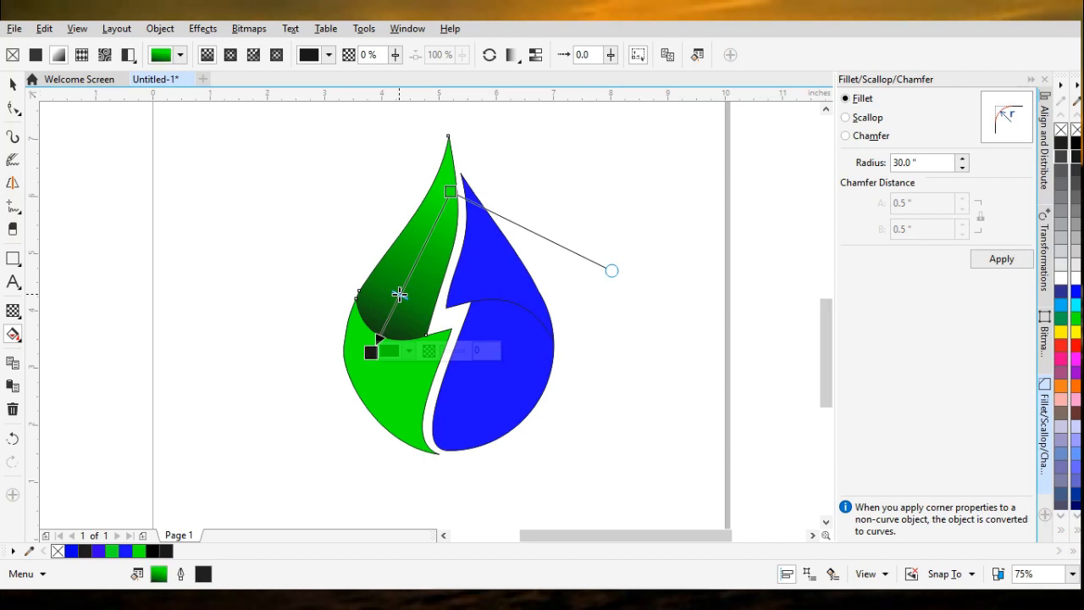
{"action": "left_click_drag", "start_coordinate": [399, 294], "coordinate": [396, 302]}
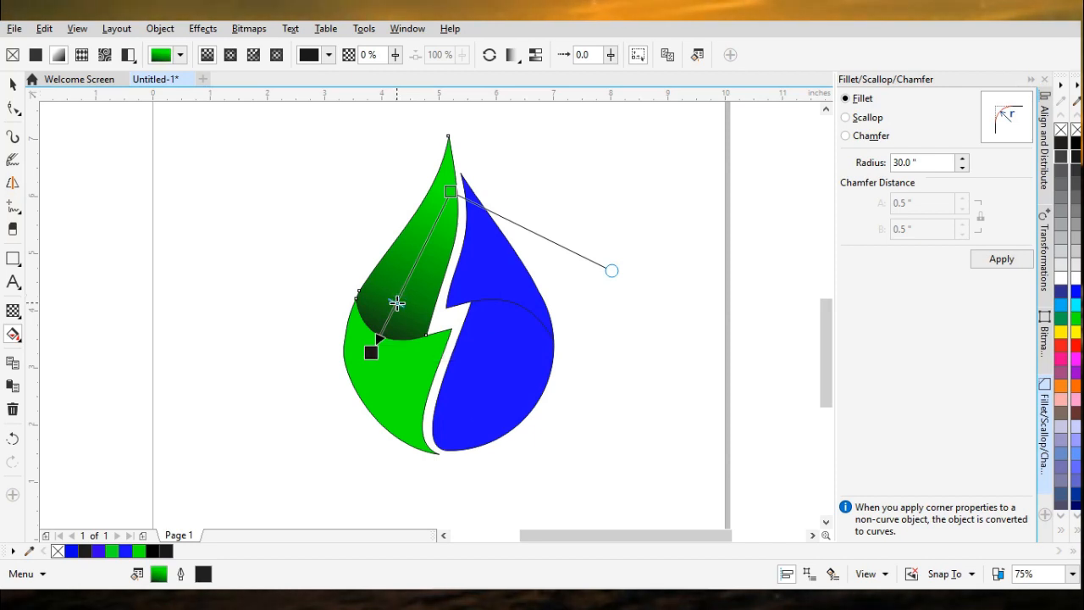
Apply a green-to-black linear gradient to the lower green piece, running from the bolt corner toward its lower outer edge
{"action": "left_click", "coordinate": [387, 390]}
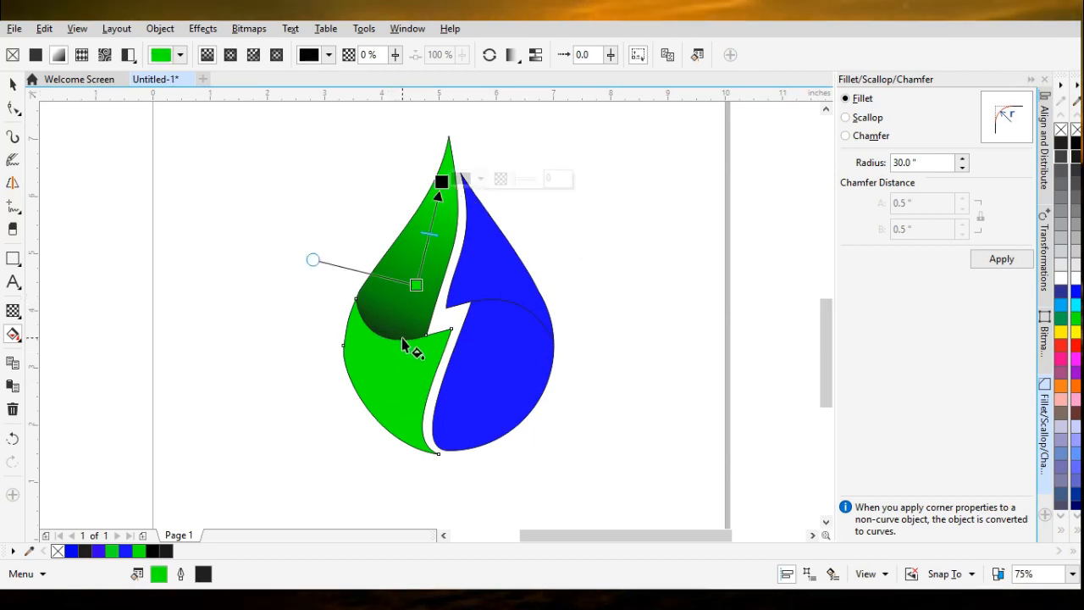
{"action": "left_click_drag", "start_coordinate": [425, 335], "coordinate": [378, 394]}
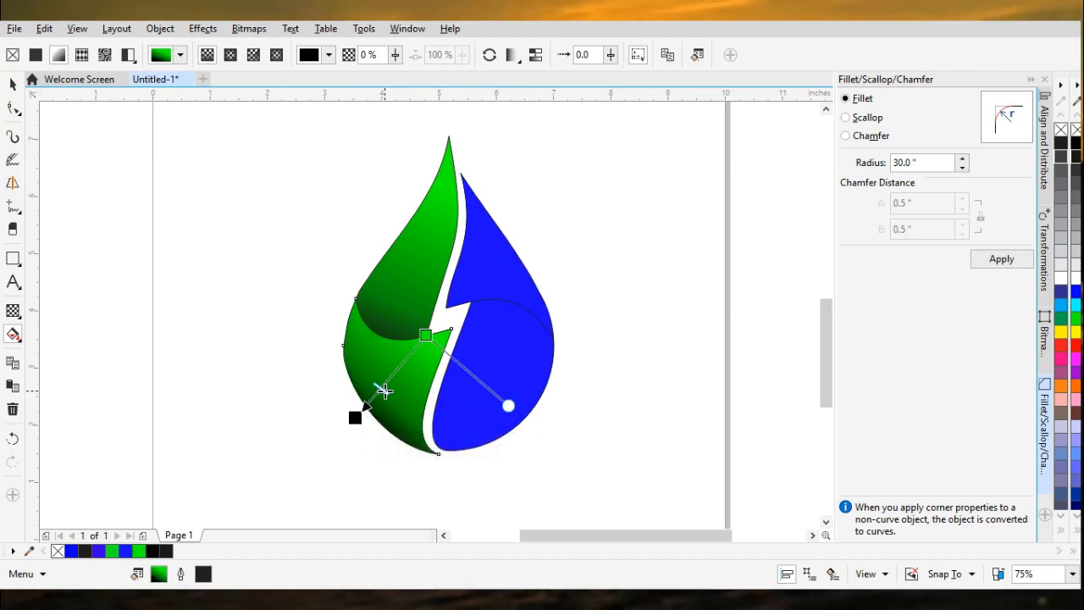
Apply a linear gradient to the upper blue piece, from blue at the bolt corner to black at its outer edge
{"action": "left_click", "coordinate": [507, 303]}
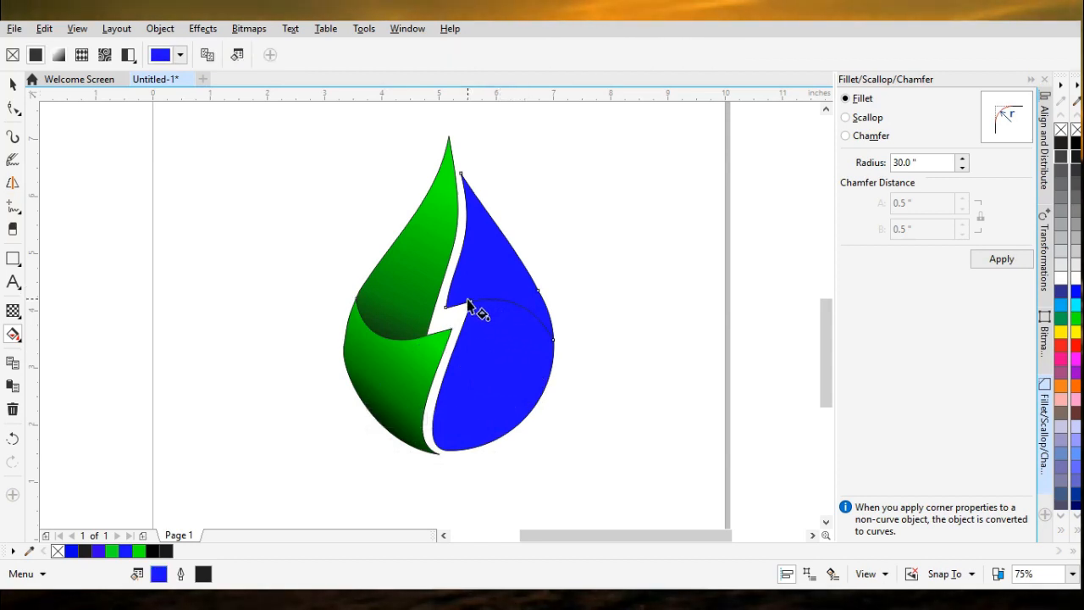
{"action": "left_click_drag", "start_coordinate": [471, 306], "coordinate": [511, 235]}
{"action": "left_click", "coordinate": [553, 226]}
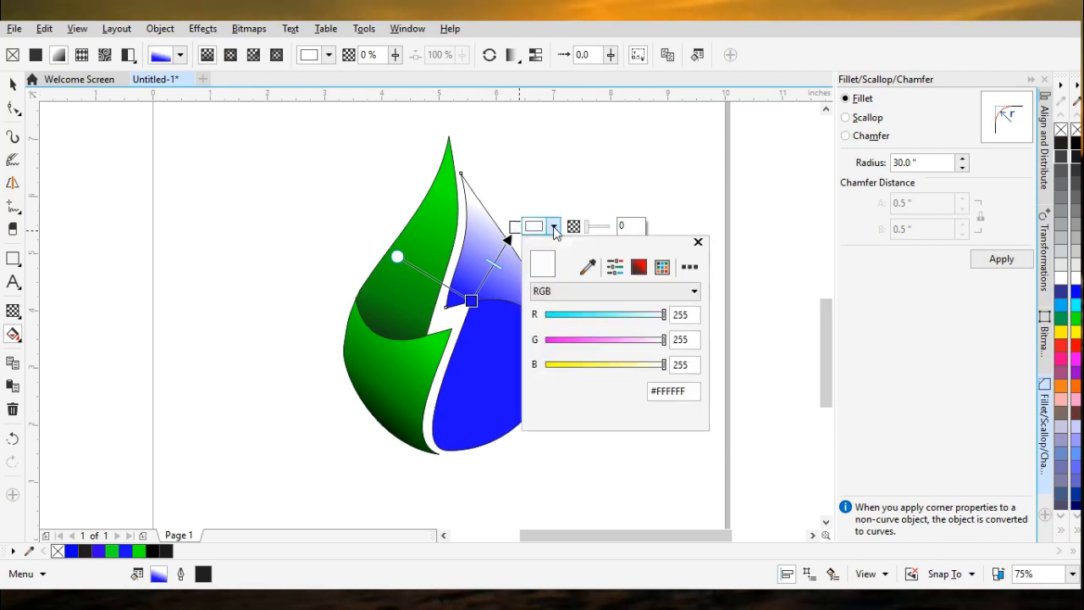
{"action": "left_click", "coordinate": [698, 242]}
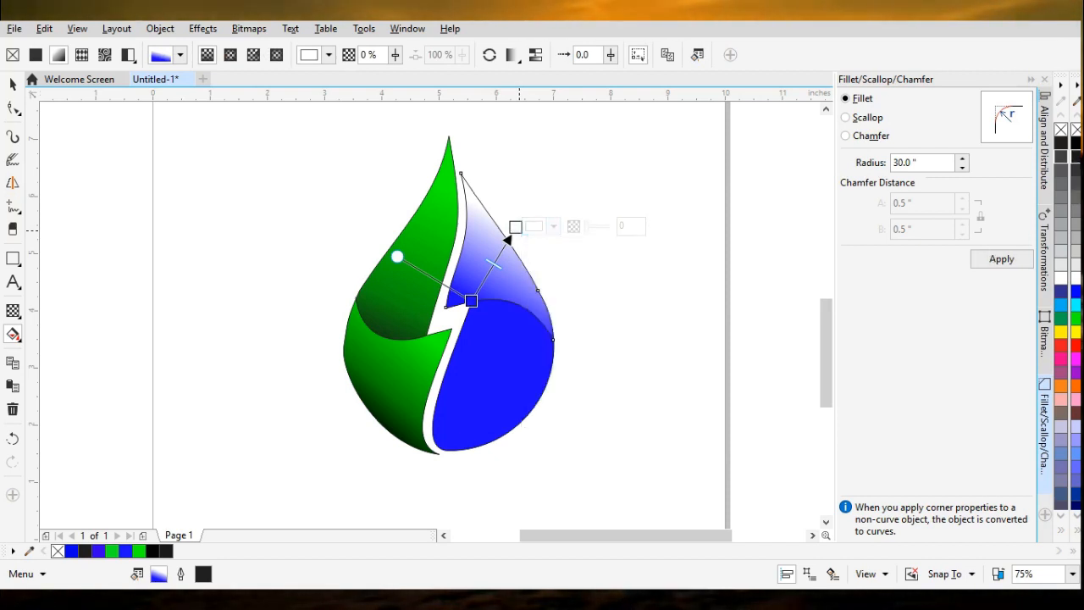
{"action": "left_click", "coordinate": [1060, 143]}
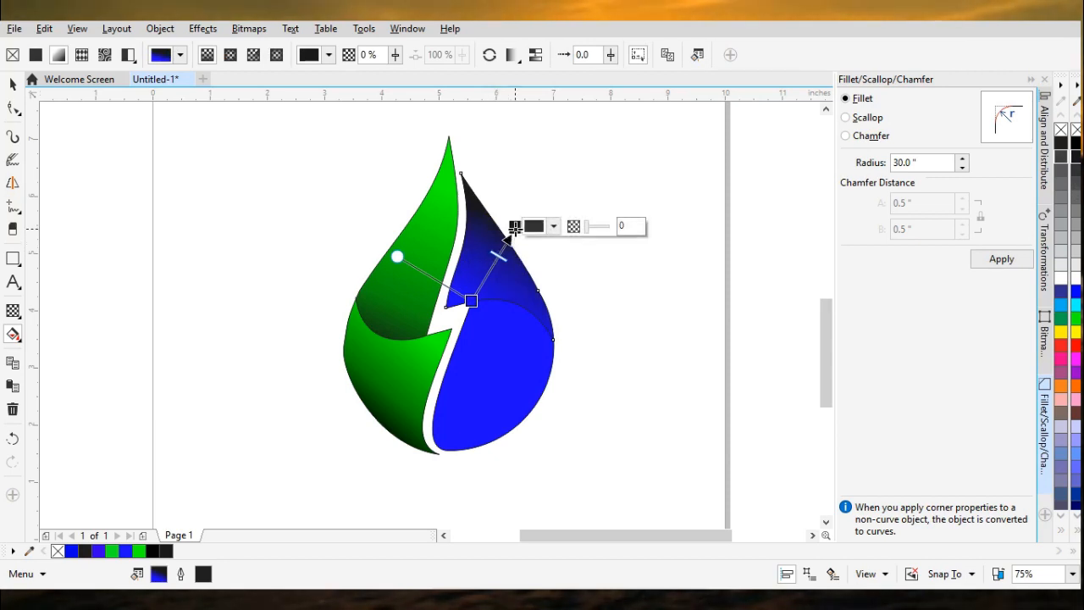
Adjust the upper blue piece's gradient so it starts at the bolt's outer corner and its black end lies beyond the outer edge
{"action": "left_click_drag", "start_coordinate": [506, 240], "coordinate": [514, 246]}
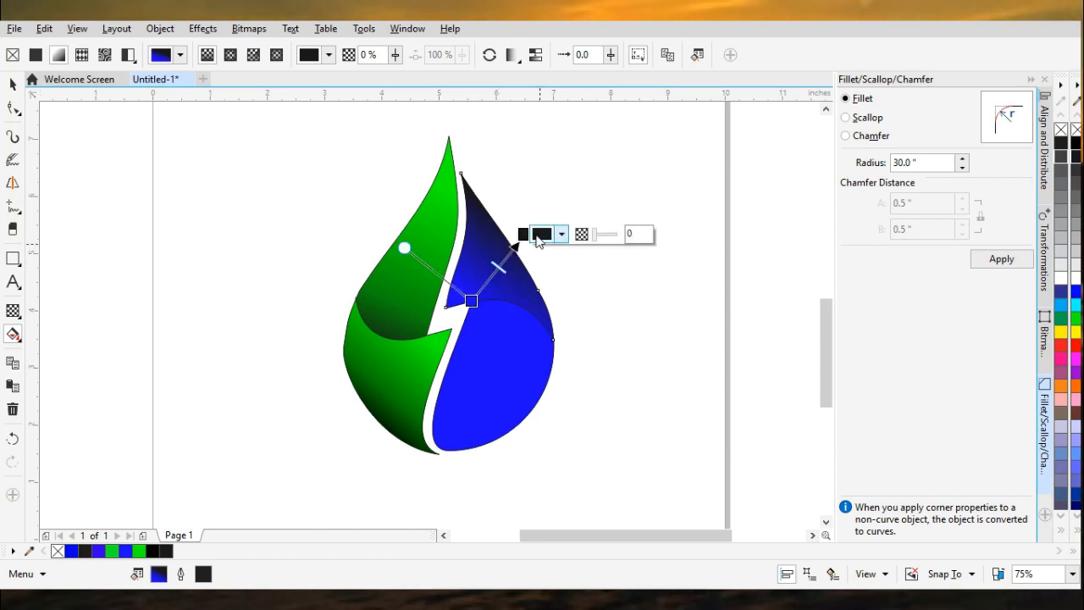
{"action": "left_click_drag", "start_coordinate": [525, 236], "coordinate": [532, 245]}
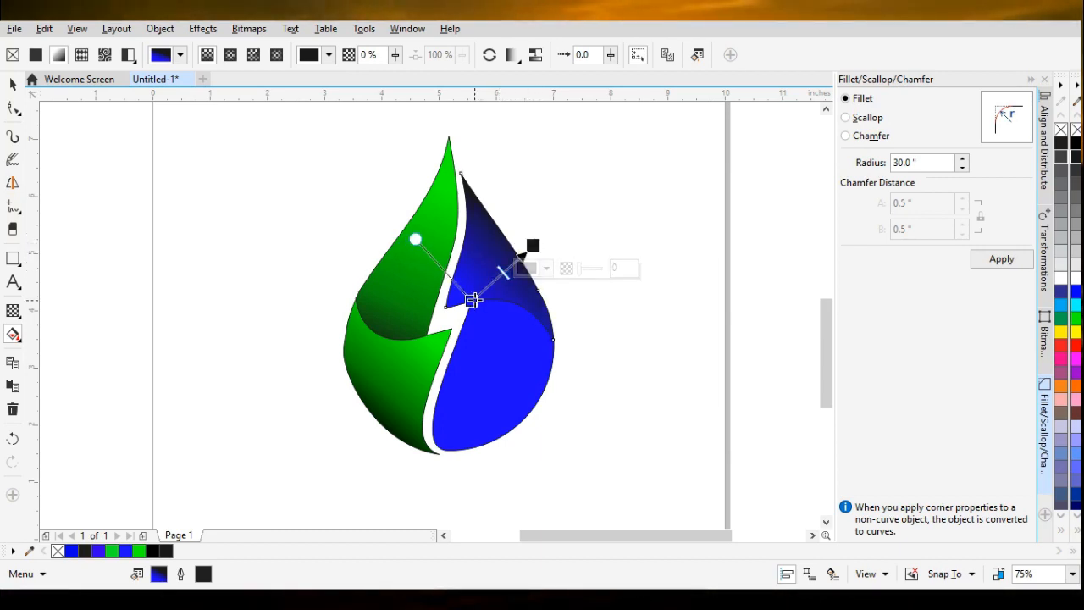
{"action": "left_click_drag", "start_coordinate": [471, 301], "coordinate": [449, 295]}
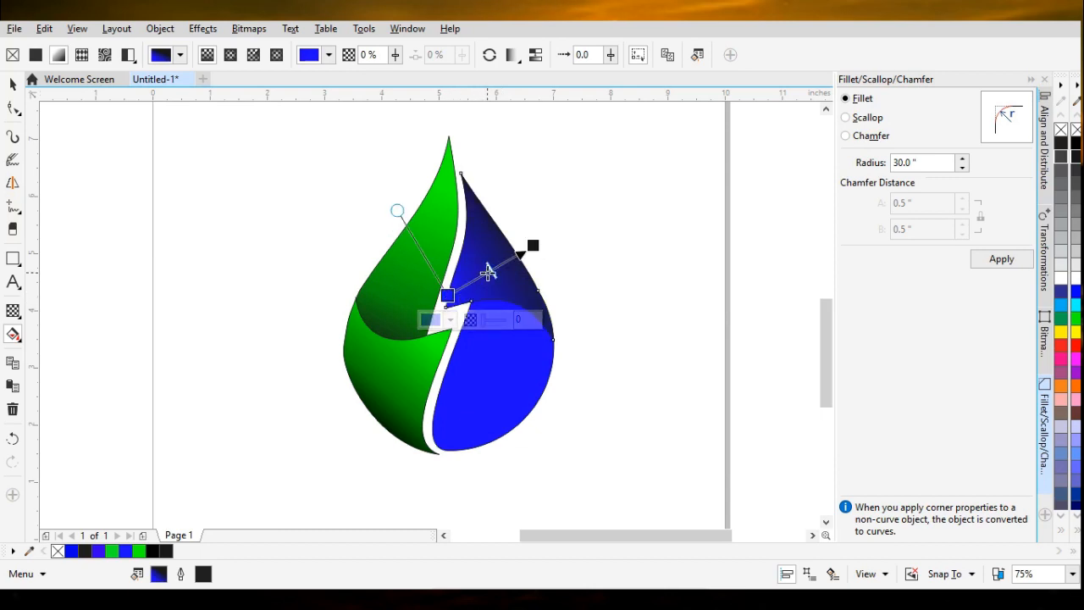
{"action": "left_click_drag", "start_coordinate": [490, 271], "coordinate": [508, 256]}
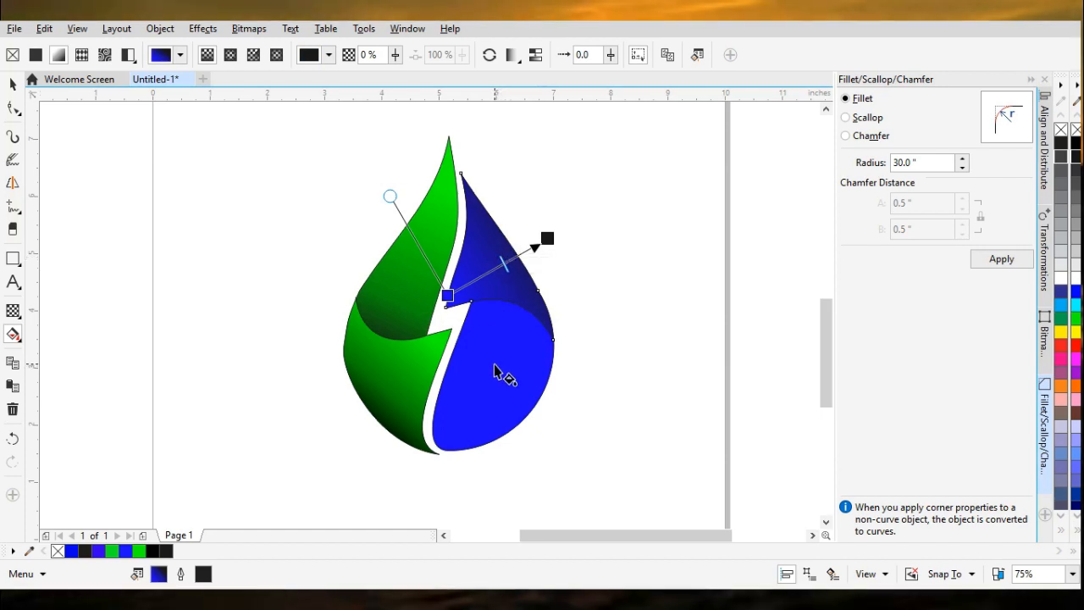
{"action": "left_click_drag", "start_coordinate": [447, 295], "coordinate": [451, 305]}
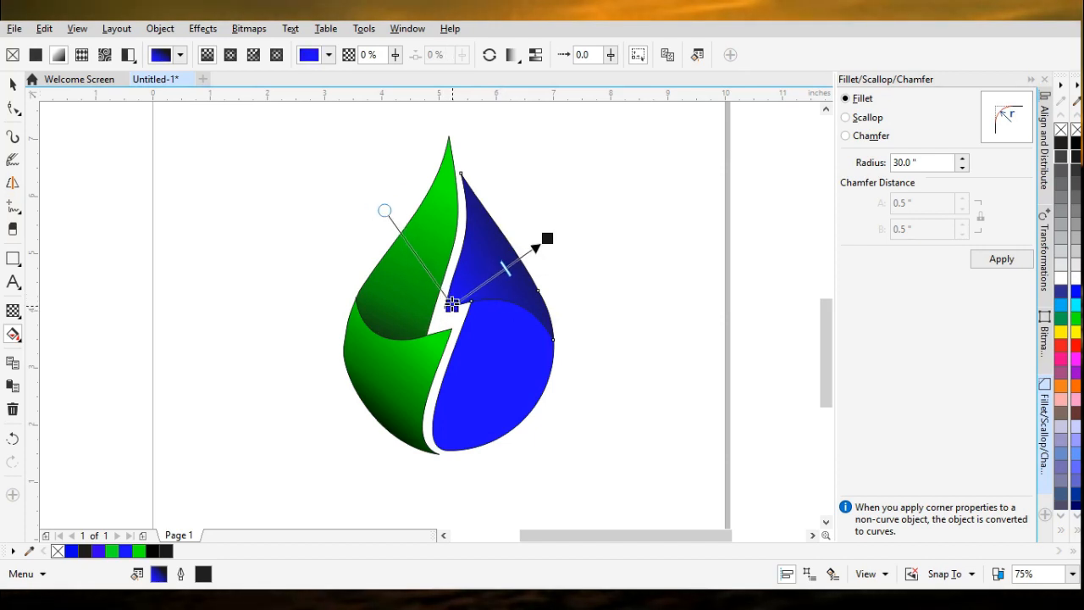
Give the lower blue piece a linear gradient from blue at its base to black just above the arch, with the midpoint shifted toward black
{"action": "left_click", "coordinate": [493, 449]}
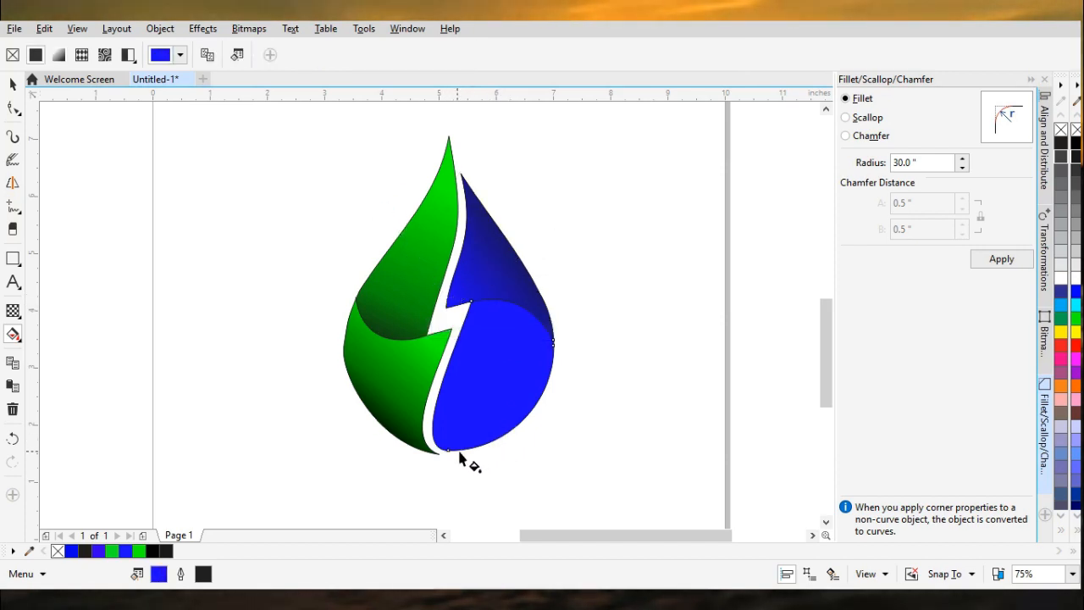
{"action": "left_click_drag", "start_coordinate": [448, 449], "coordinate": [508, 303]}
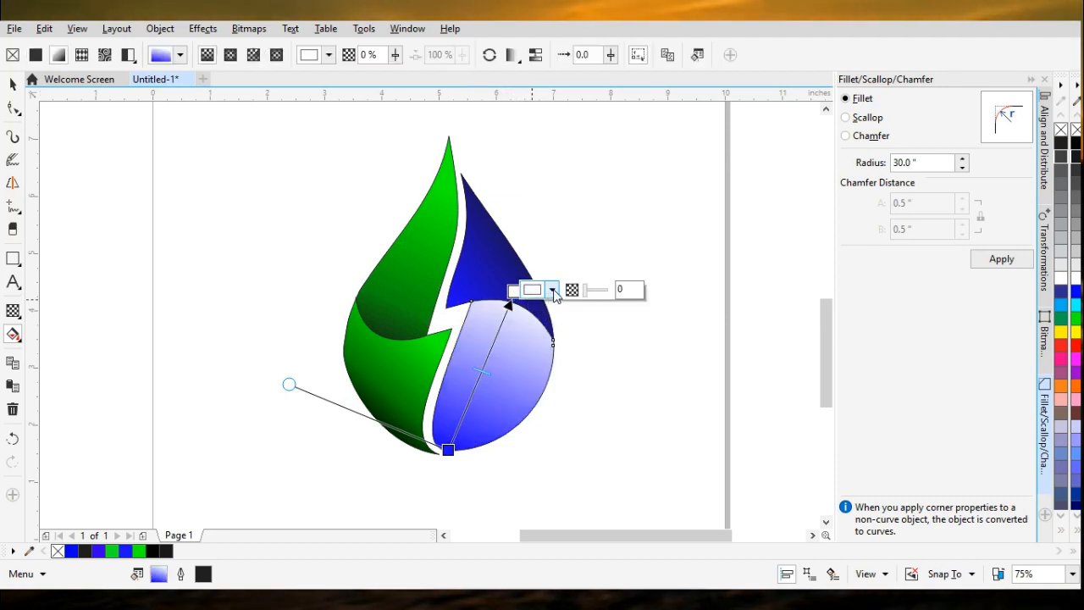
{"action": "left_click", "coordinate": [551, 290]}
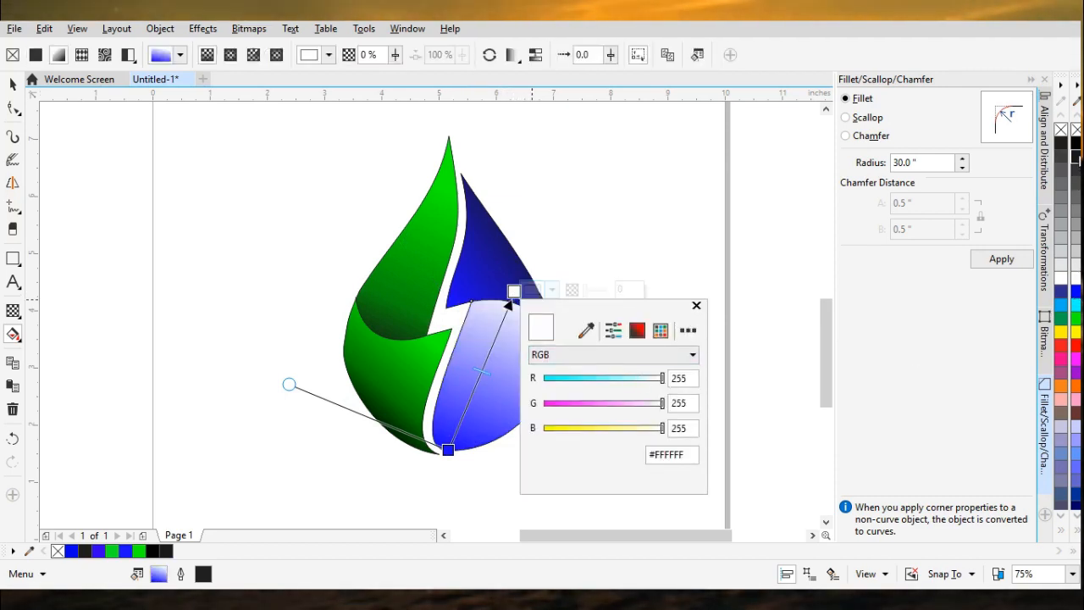
{"action": "left_click", "coordinate": [1077, 143]}
{"action": "left_click", "coordinate": [1077, 143]}
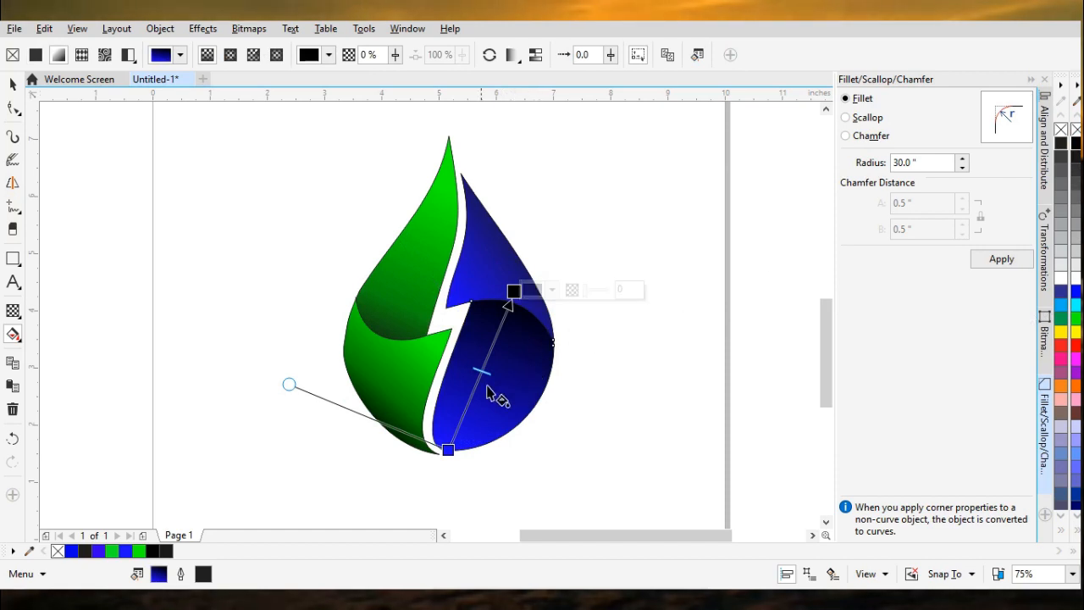
{"action": "left_click_drag", "start_coordinate": [481, 370], "coordinate": [499, 326]}
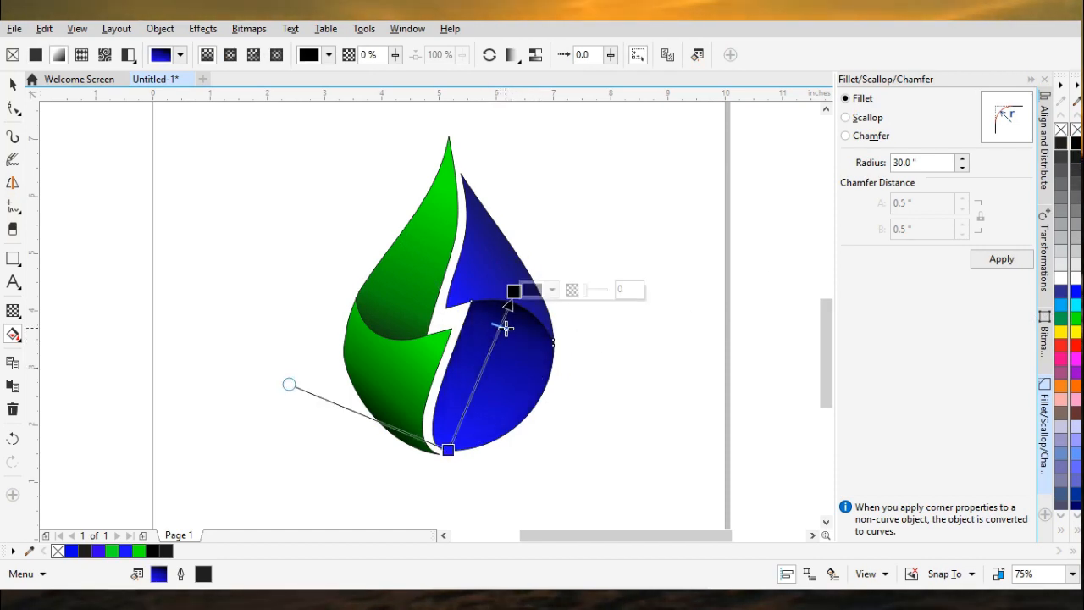
{"action": "left_click_drag", "start_coordinate": [513, 289], "coordinate": [518, 282]}
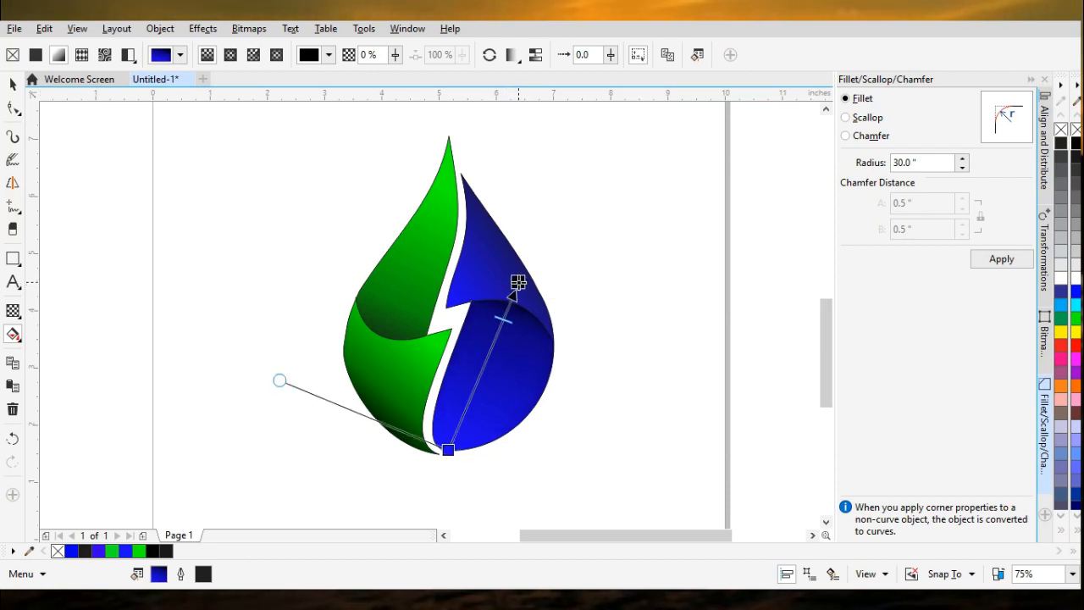
{"action": "left_click_drag", "start_coordinate": [503, 319], "coordinate": [502, 322]}
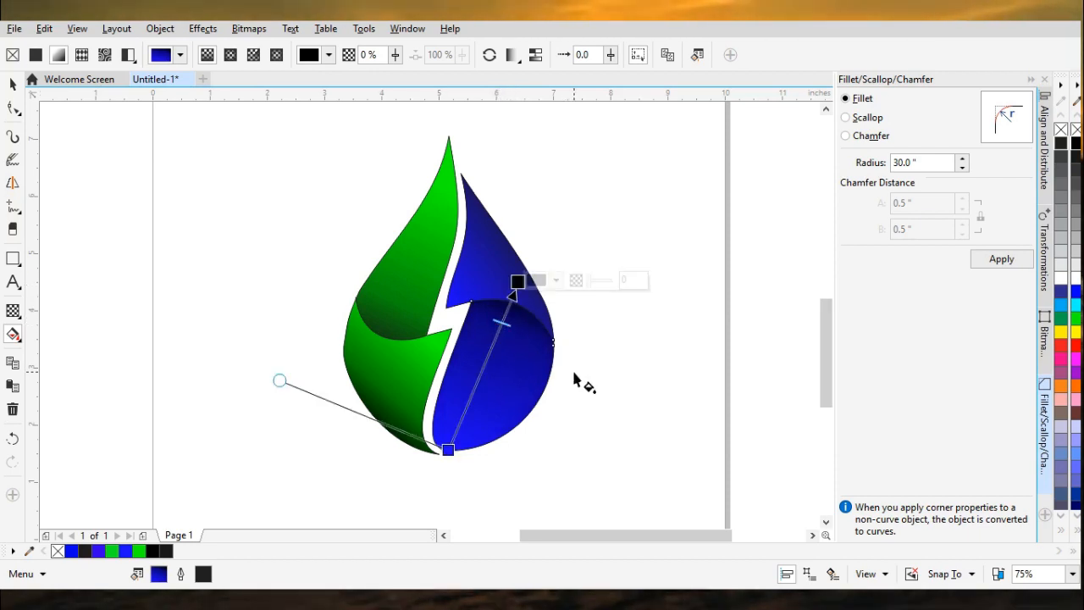
Remove the outlines from all pieces of the drop and group them into one object
{"action": "key", "text": "space"}
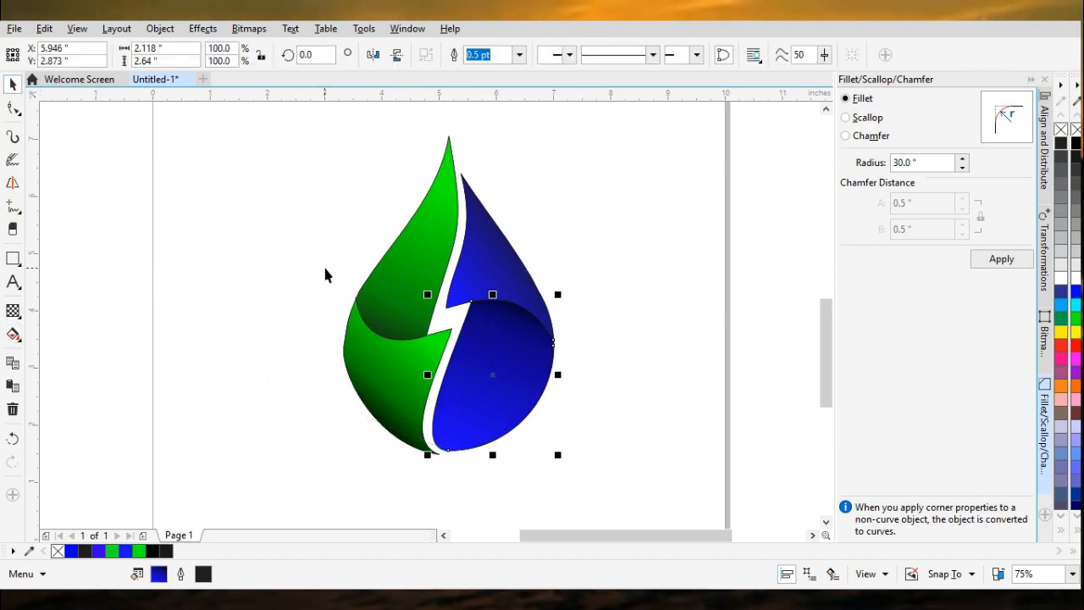
{"action": "left_click_drag", "start_coordinate": [276, 123], "coordinate": [617, 508]}
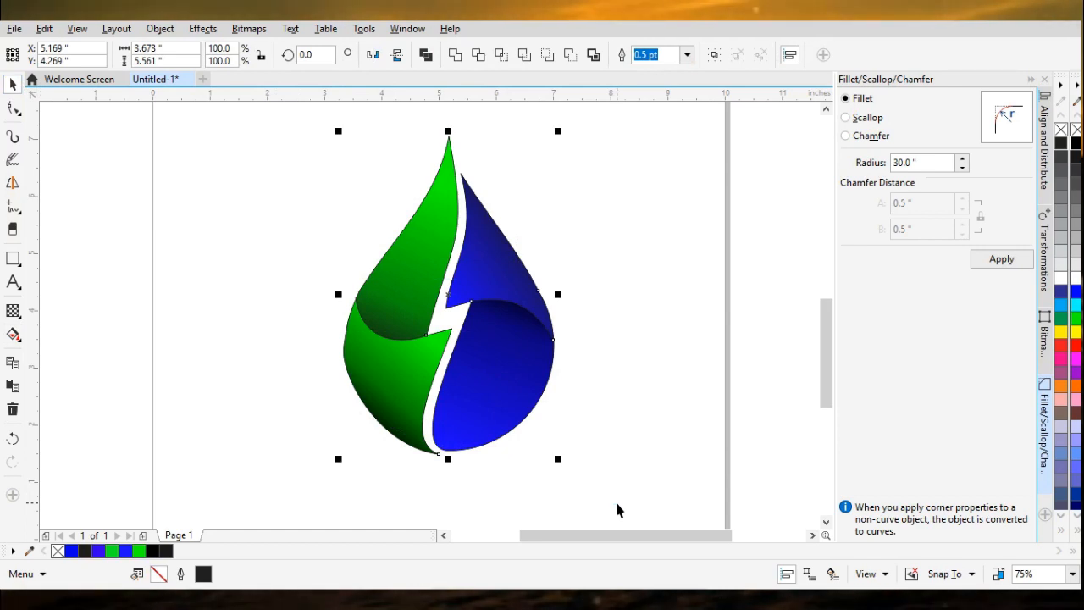
{"action": "right_click", "coordinate": [1060, 129]}
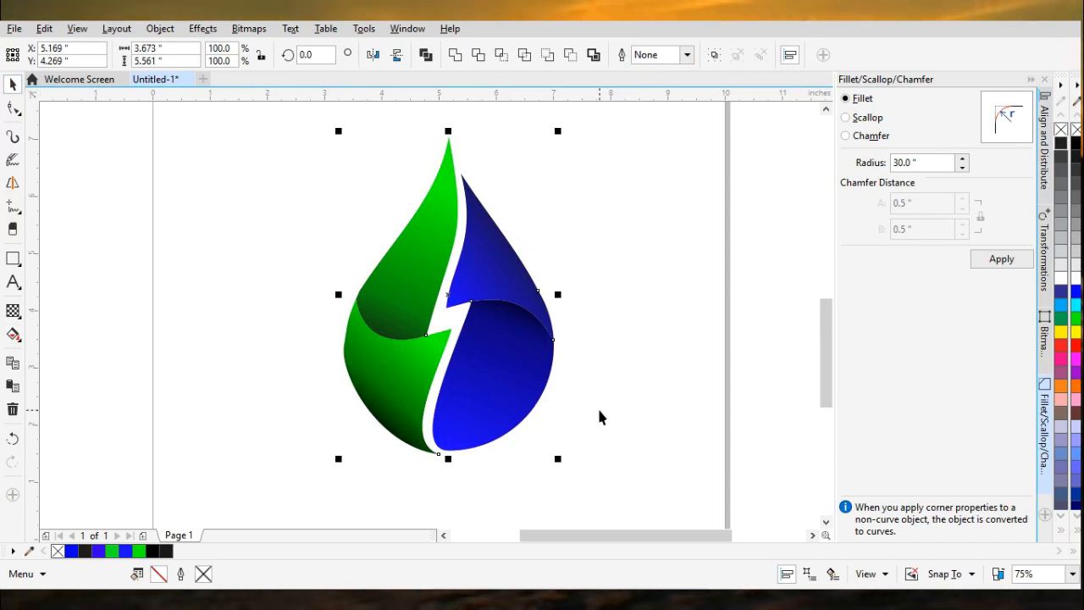
{"action": "key", "text": "ctrl+g"}
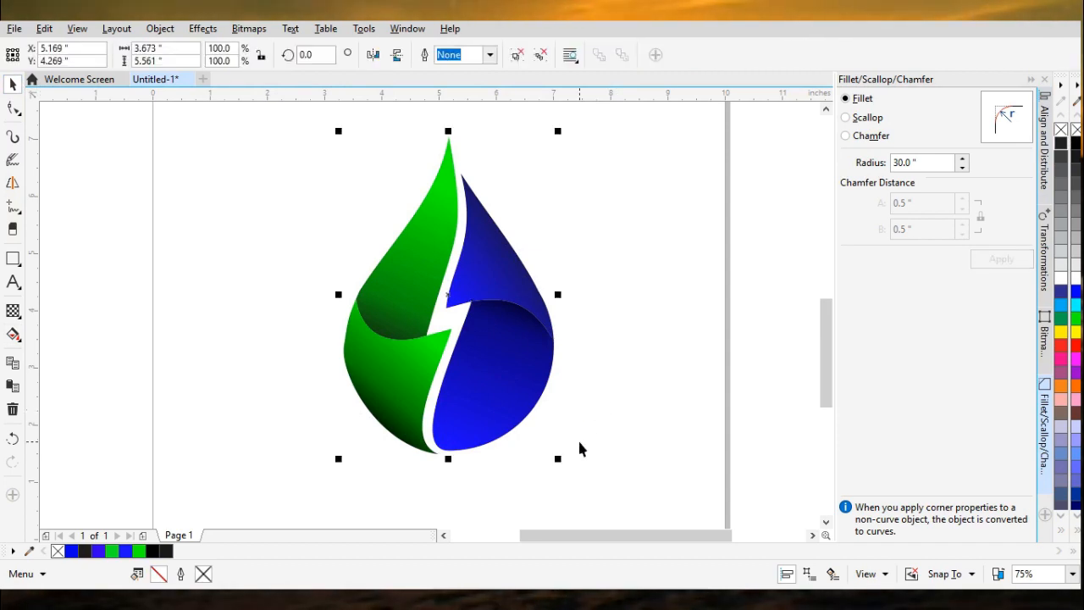
{"action": "left_click", "coordinate": [587, 479]}
{"action": "left_click", "coordinate": [473, 331]}
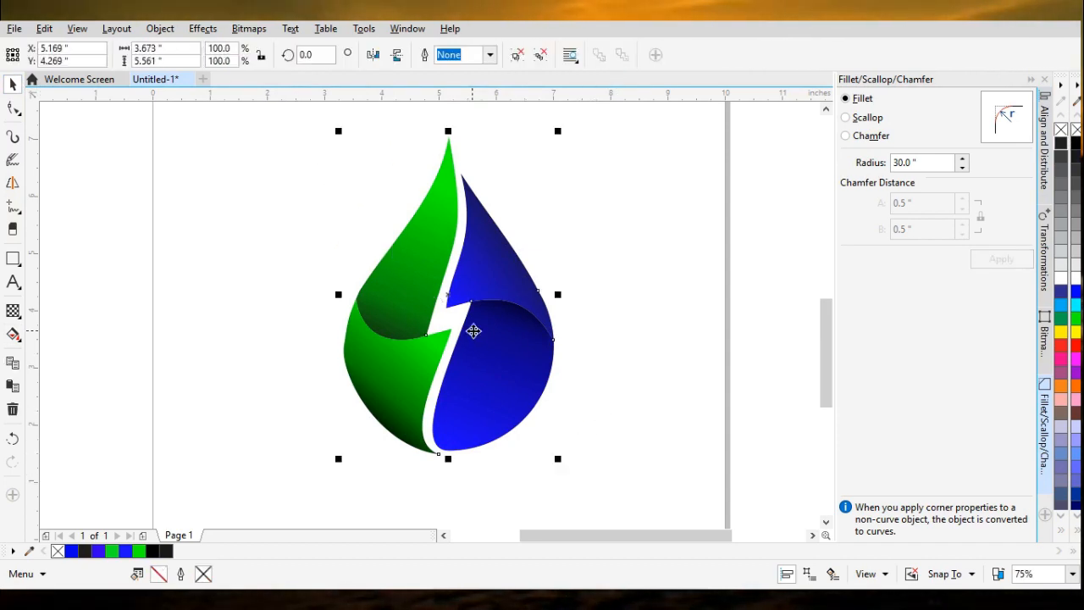